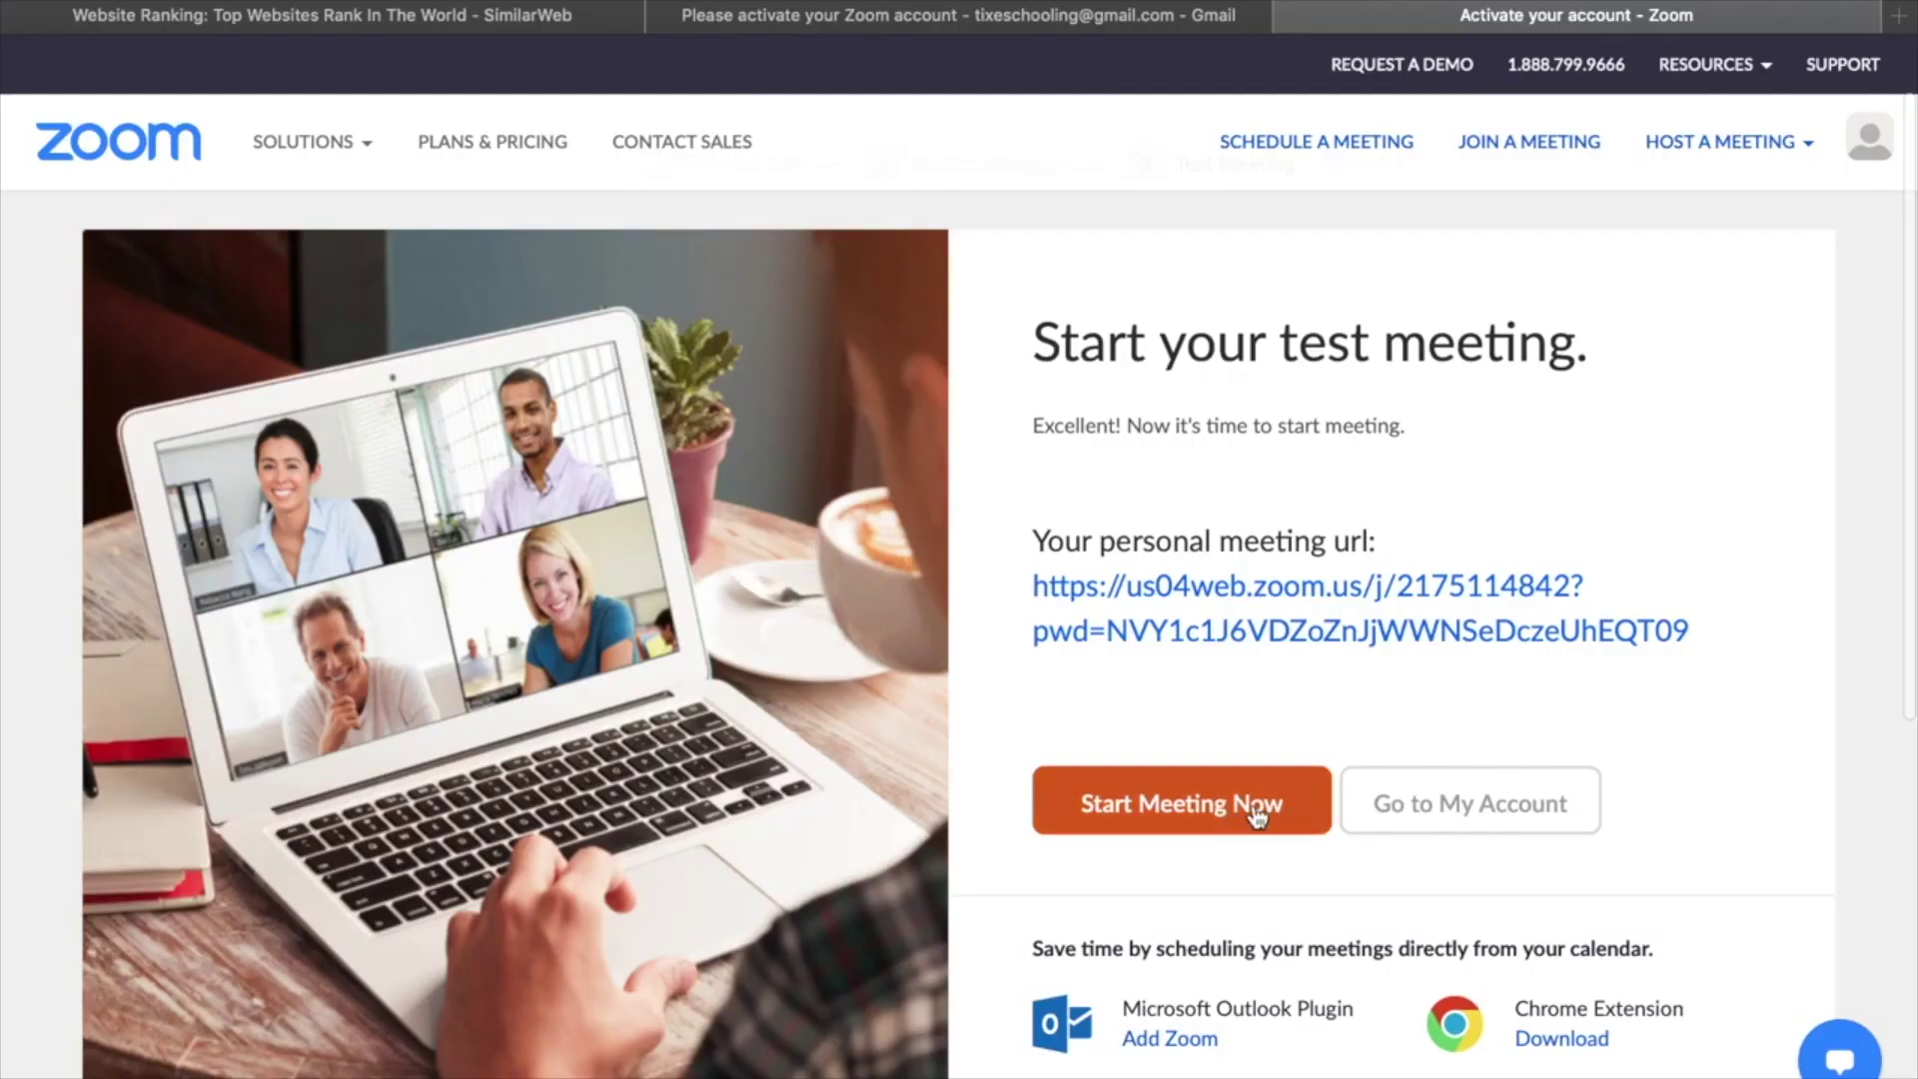
Show the HOST A MEETING choices: video off, video on, or screen share only.
scroll(1469, 608, up, 1)
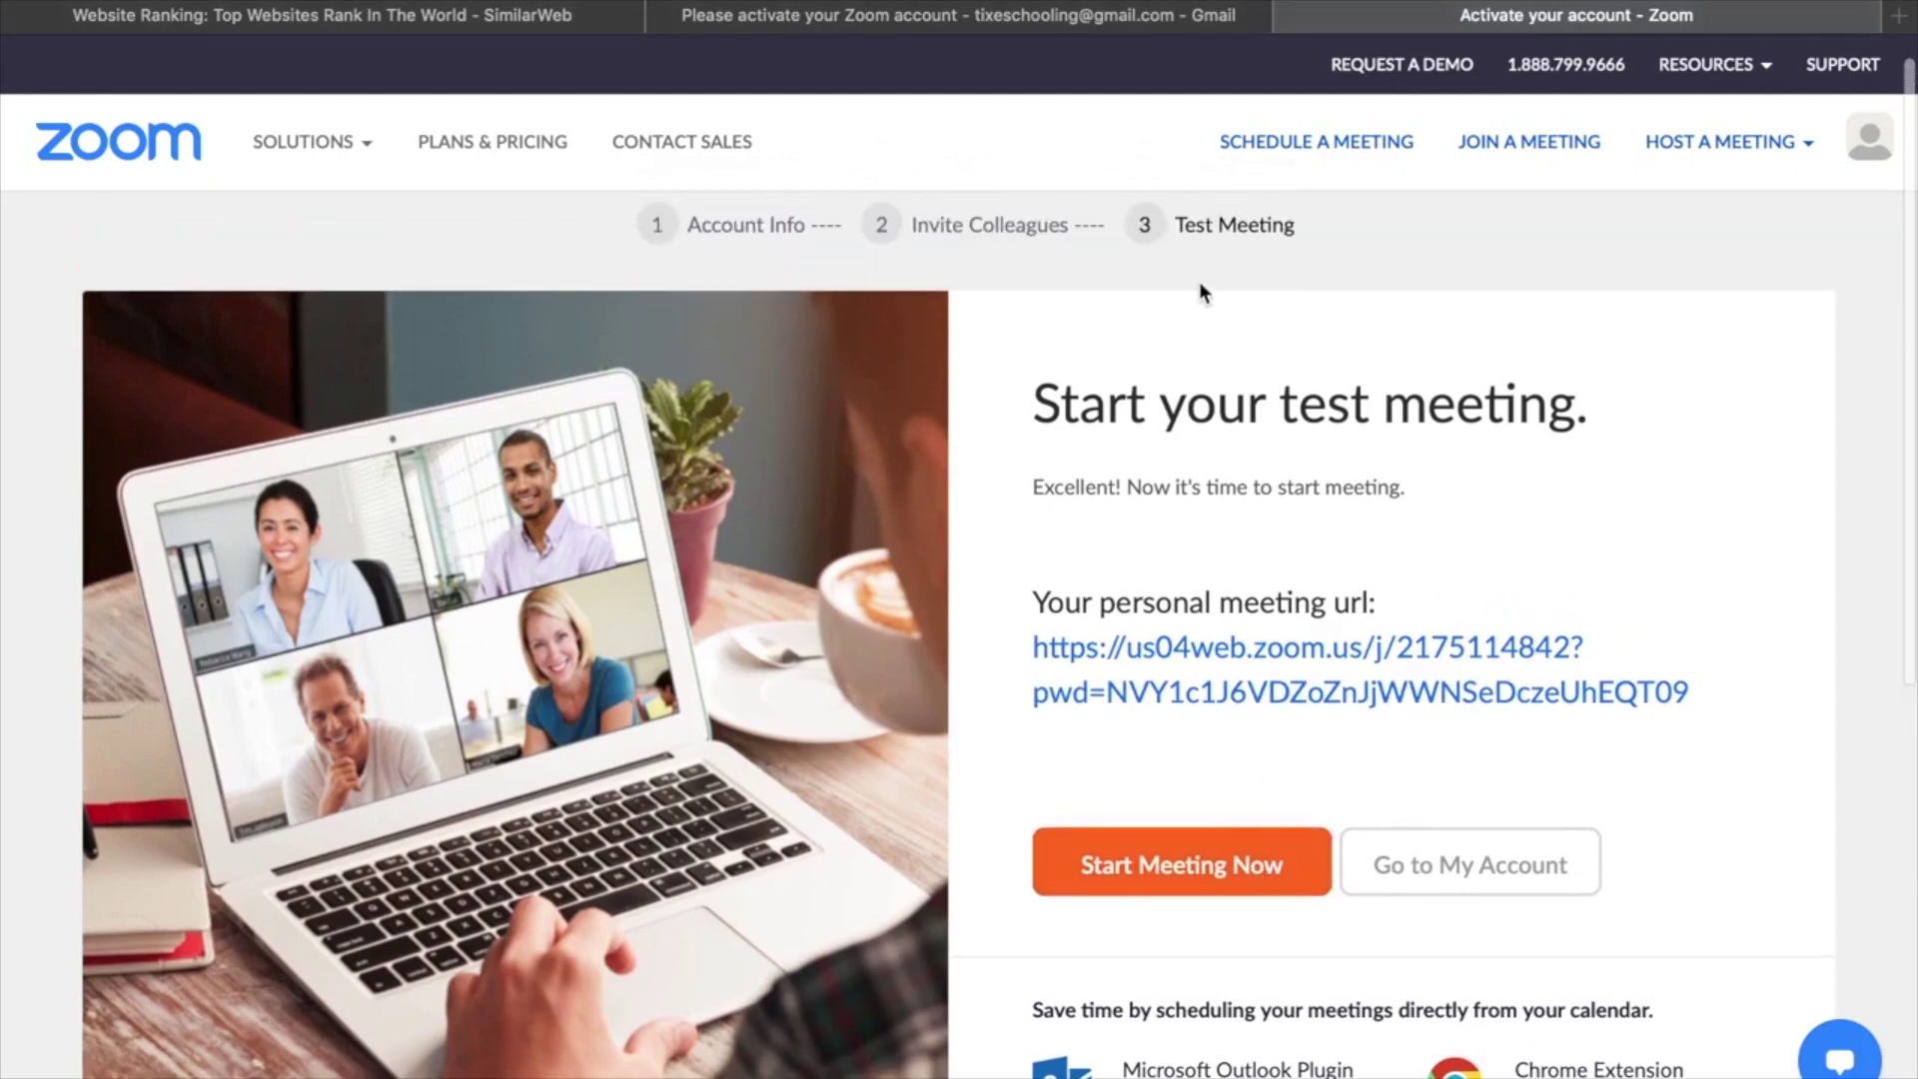
mouse_move(1789, 158)
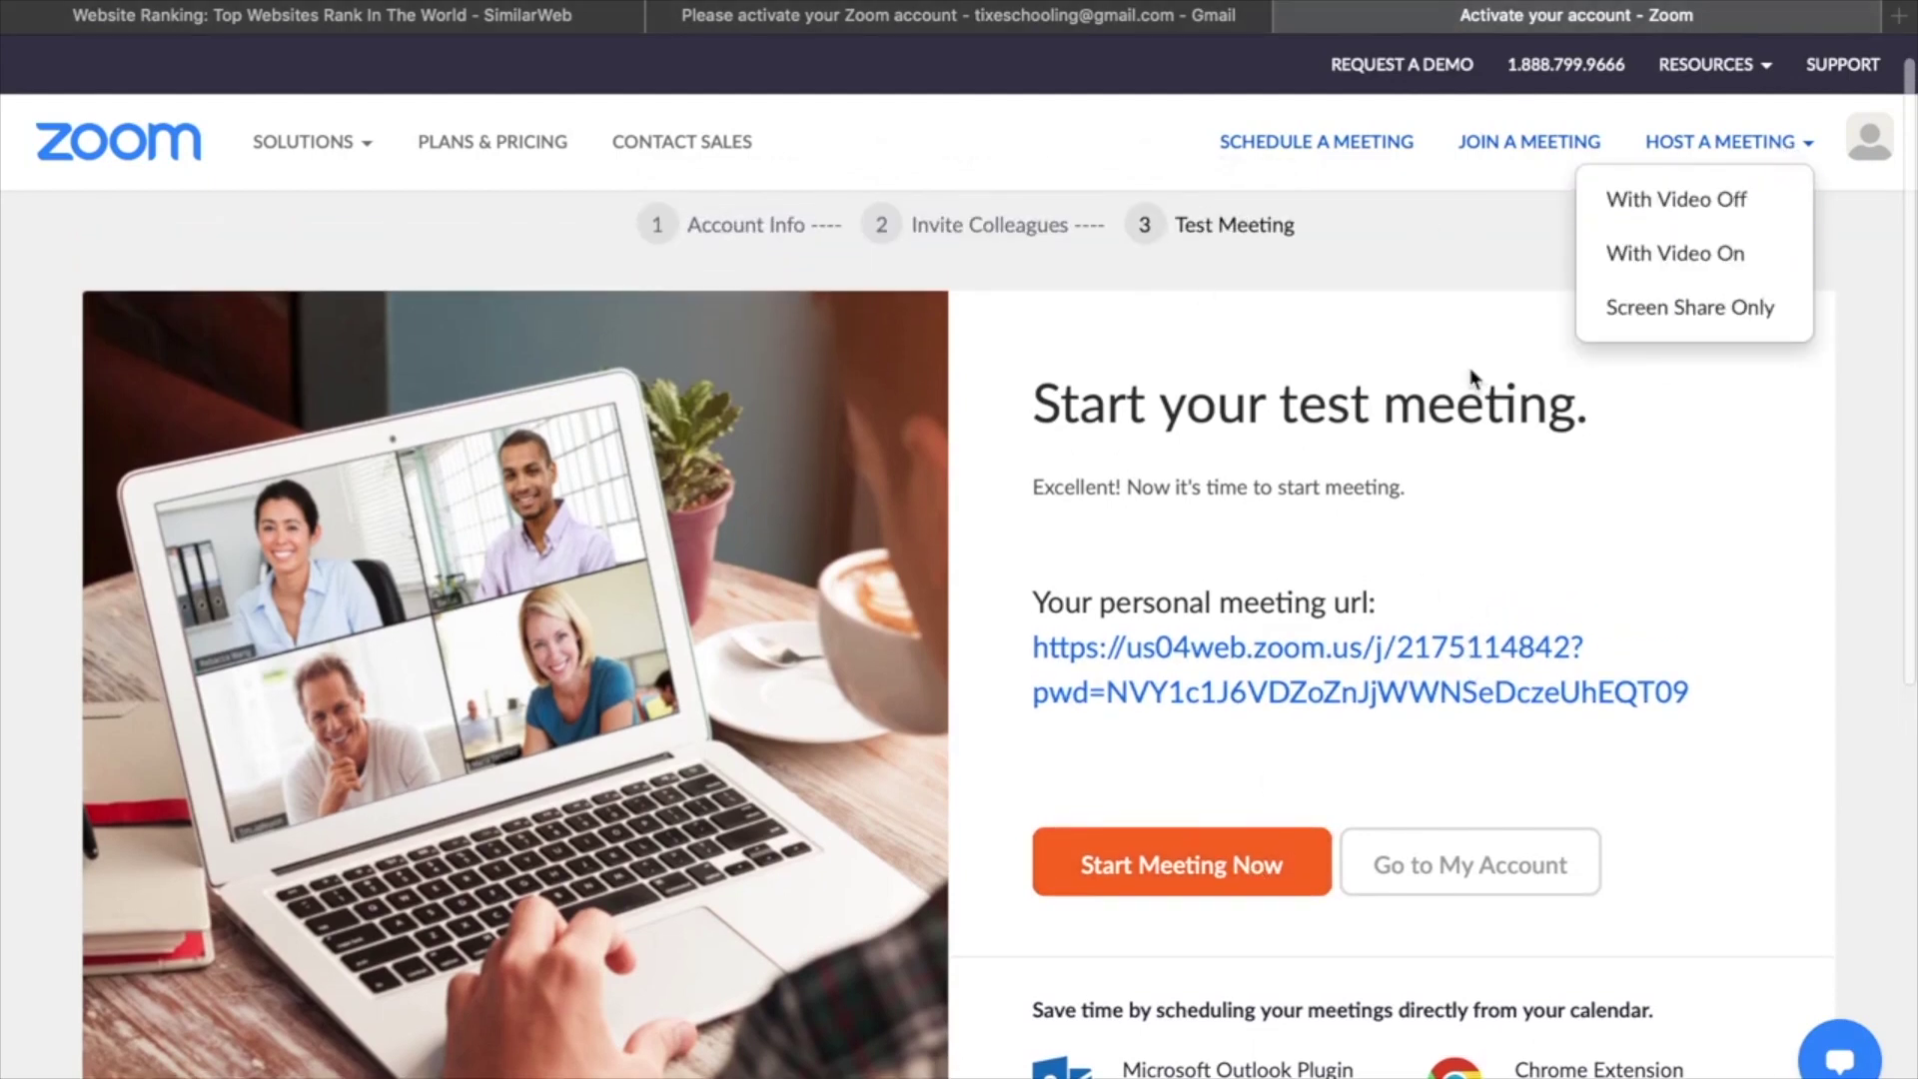
mouse_move(1724, 152)
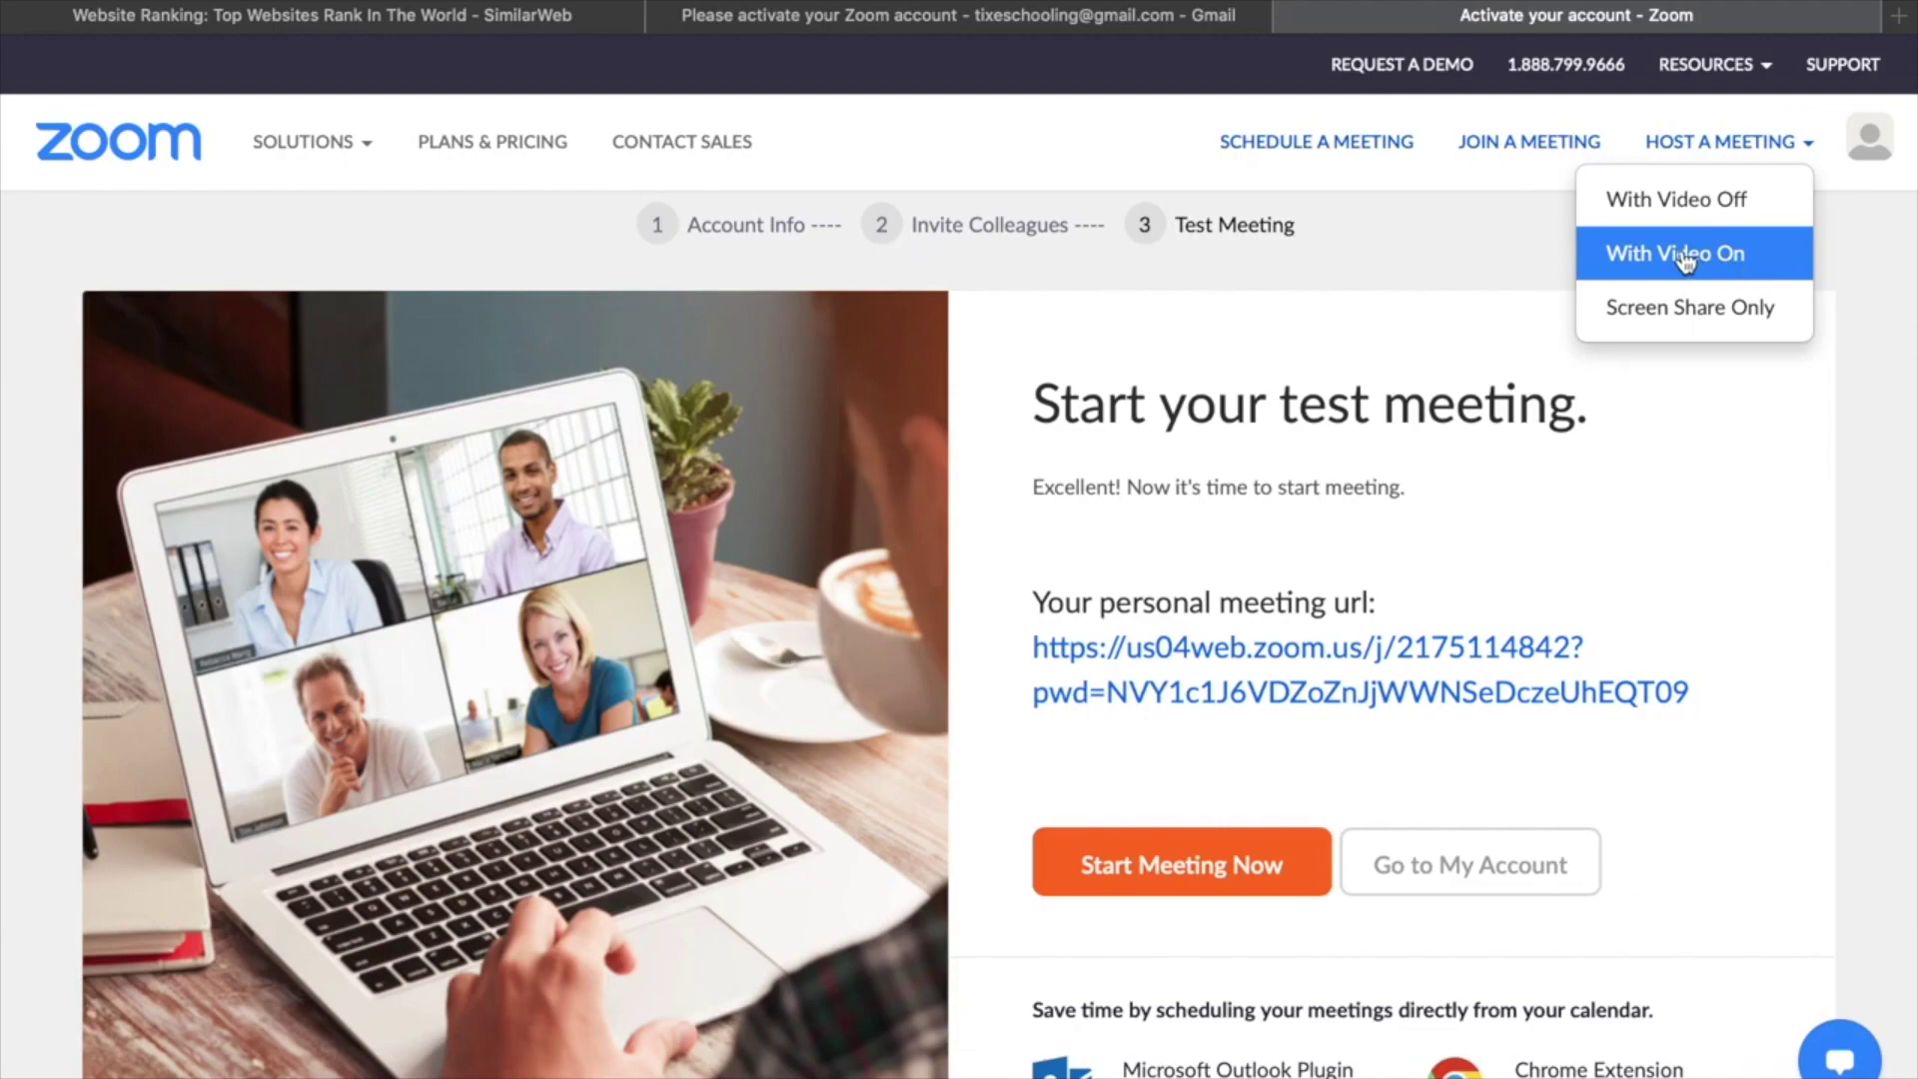
Host a meeting with video on, allow the download, then stop Zoom.pkg at 3.8 MB.
click(1688, 260)
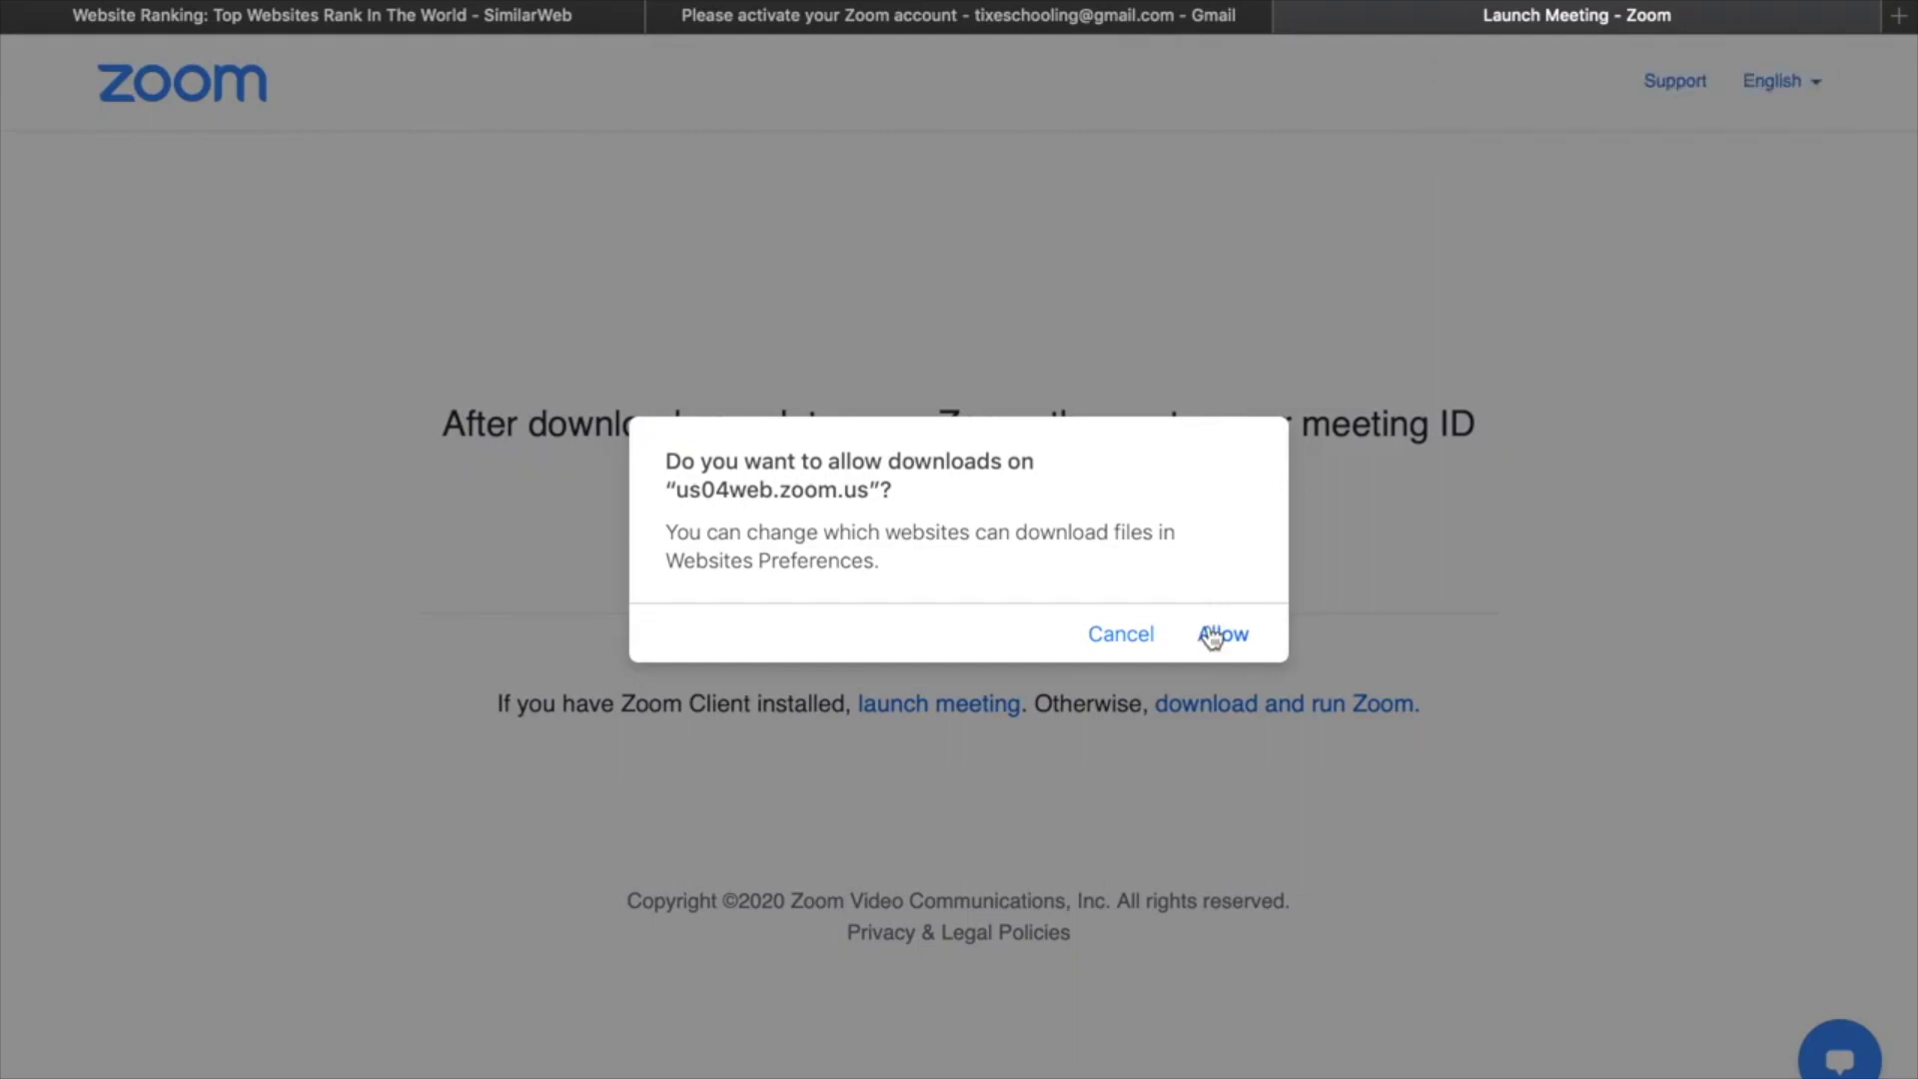
click(1212, 637)
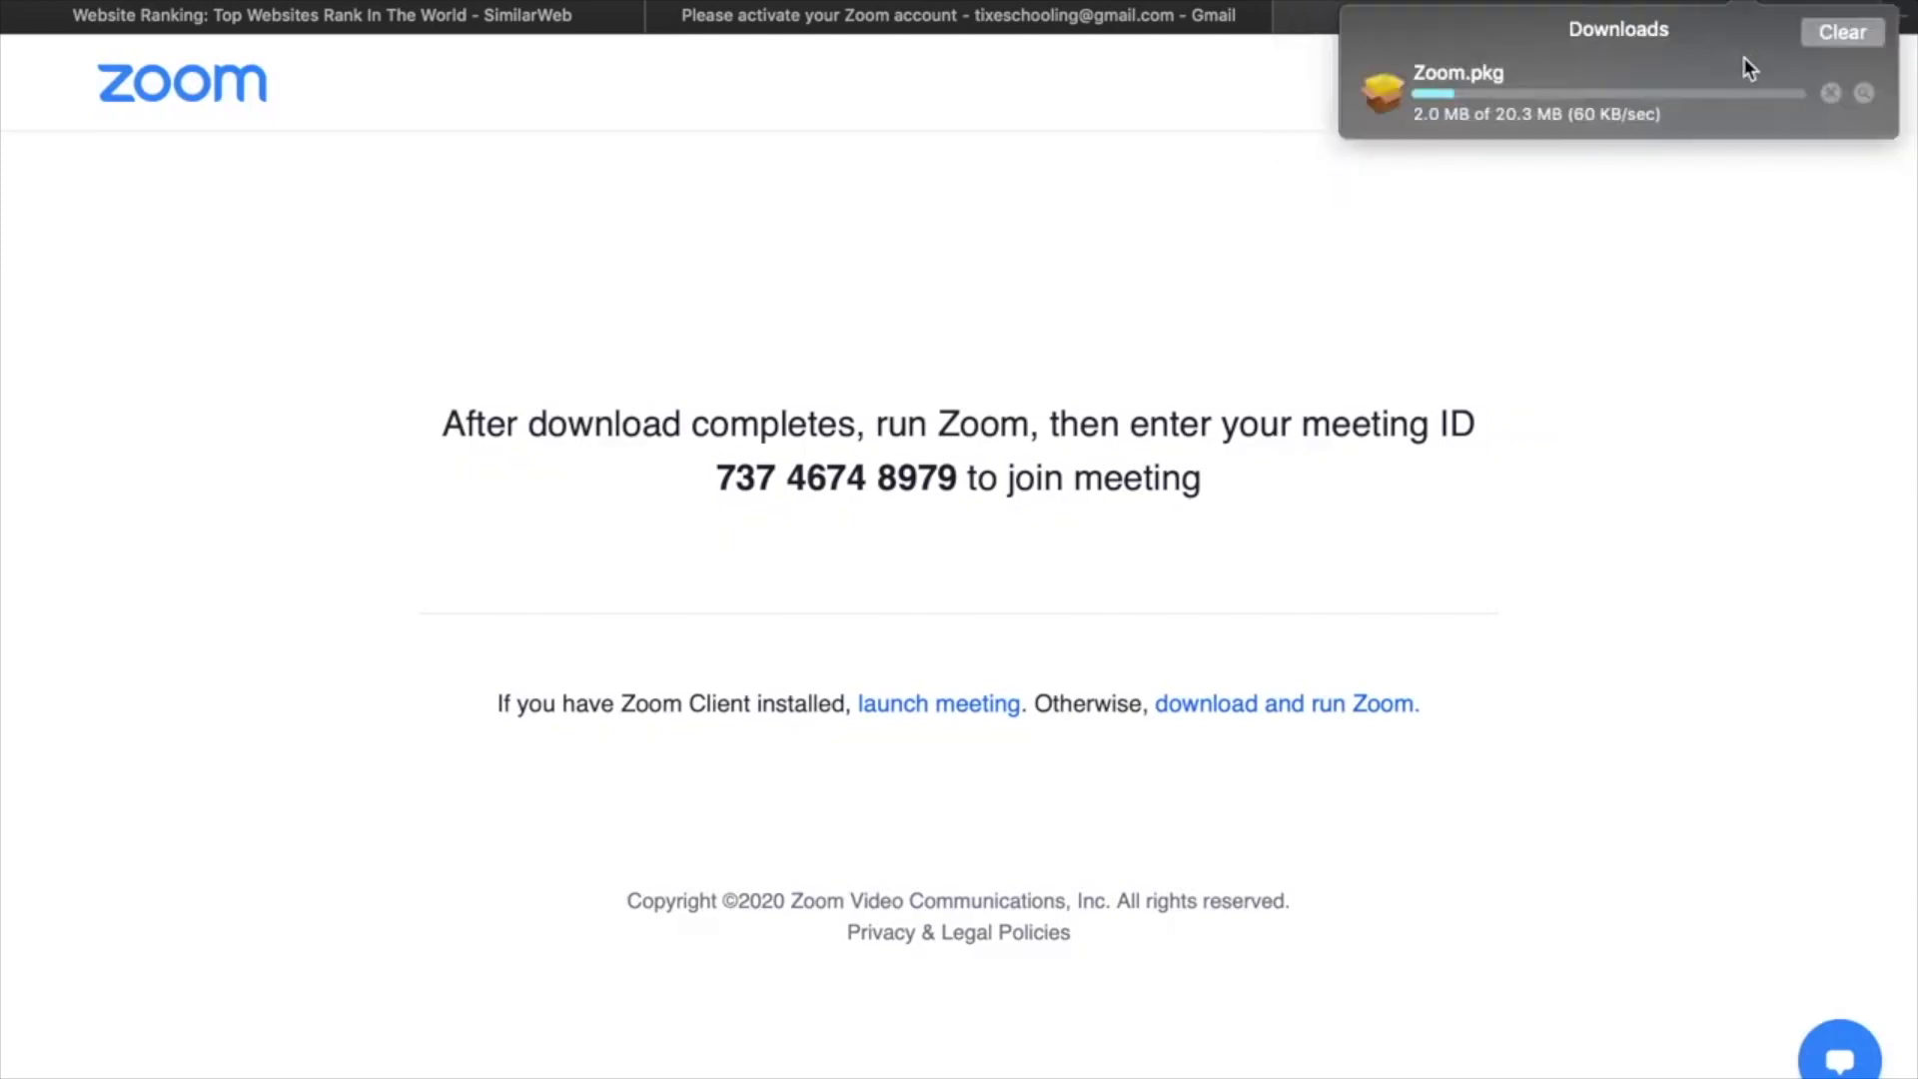
click(1830, 93)
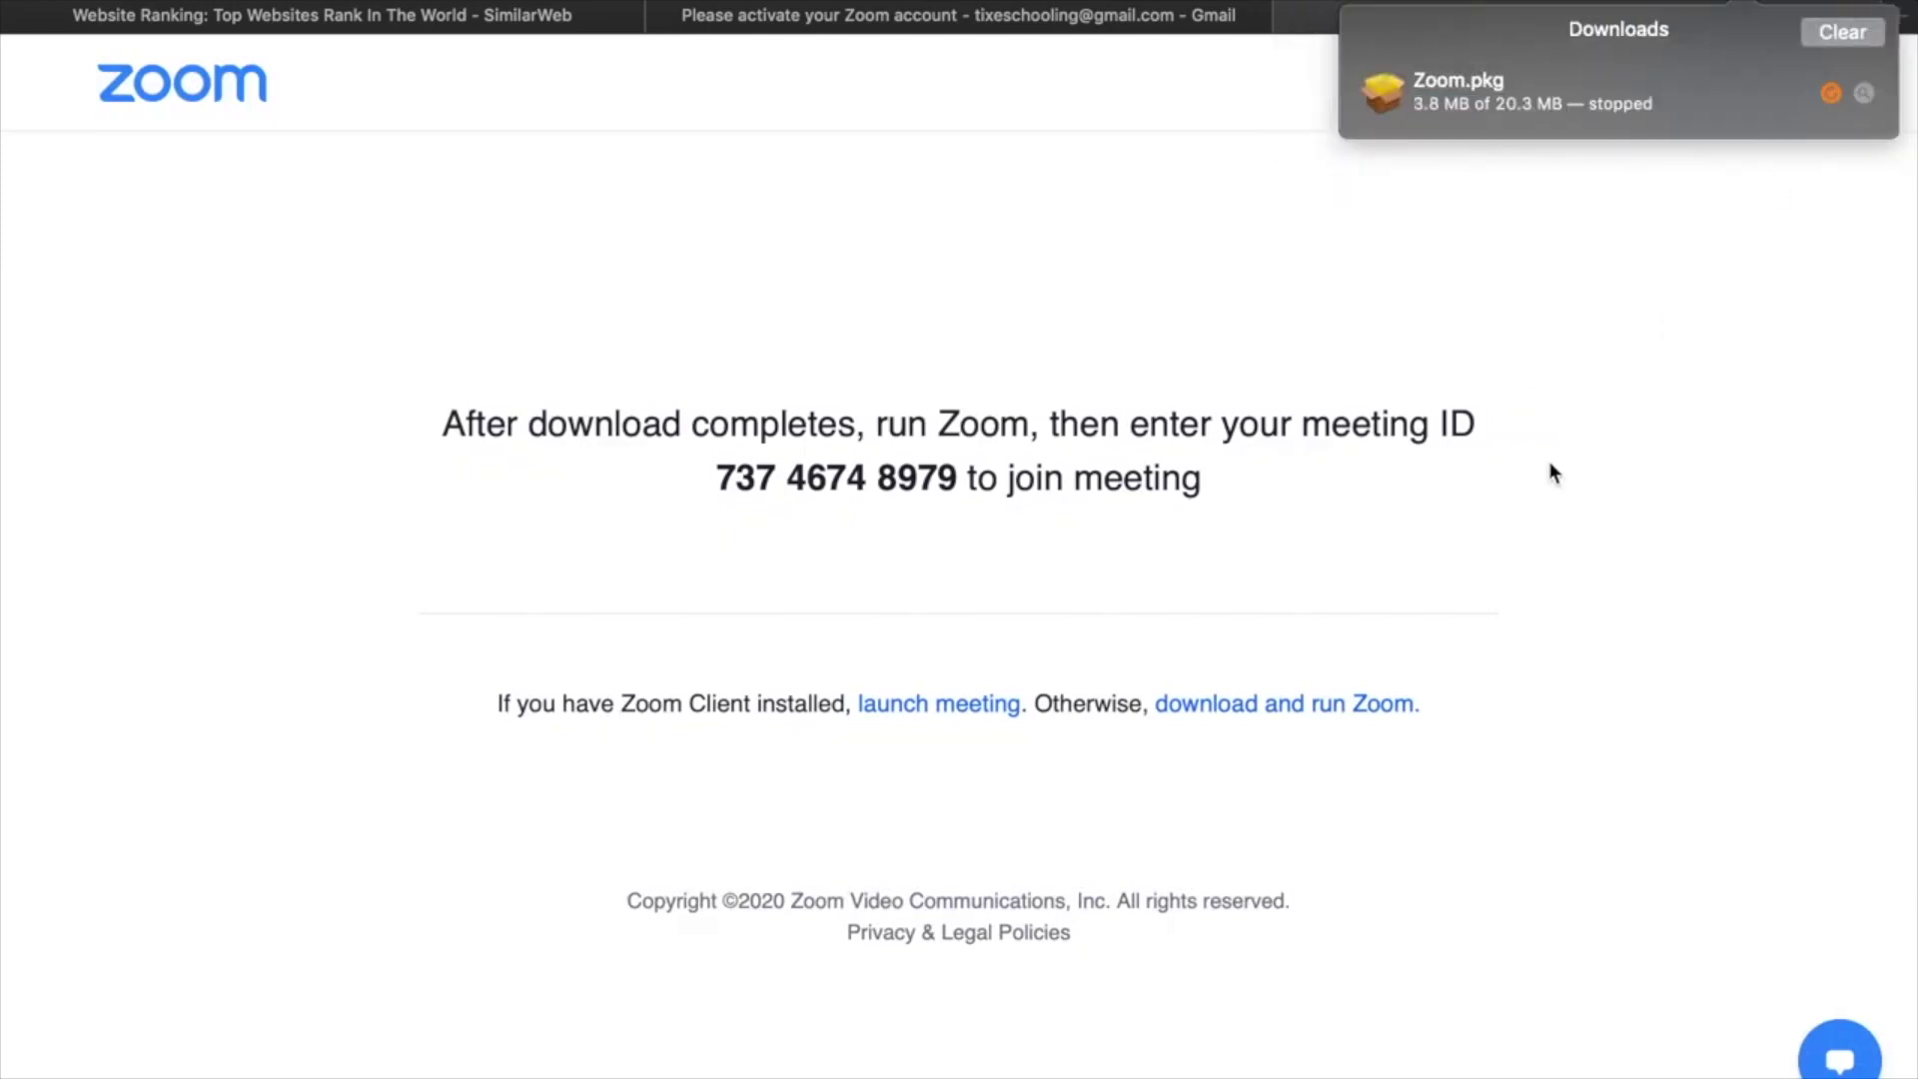
key(ctrl+Left)
key(ctrl+Left)
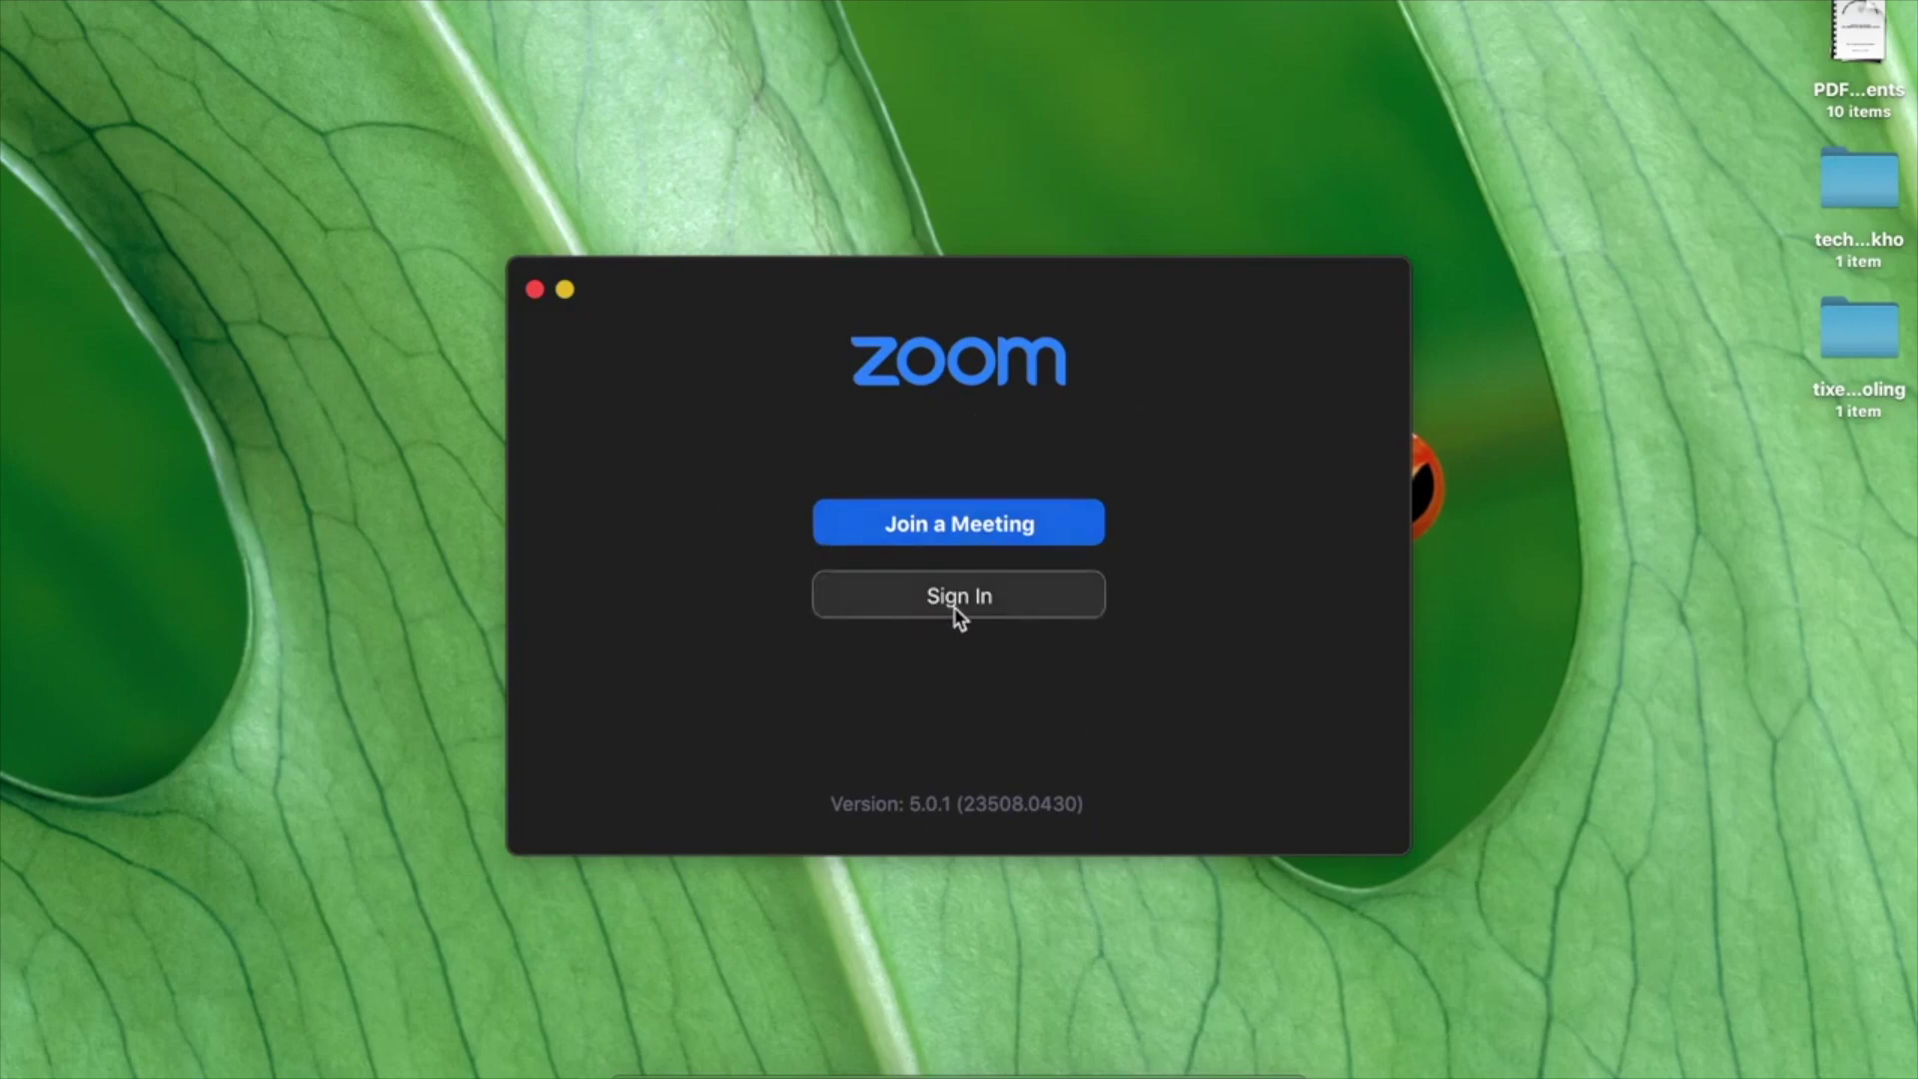
Sign in to the Zoom desktop app with the account e-mail and password.
click(920, 597)
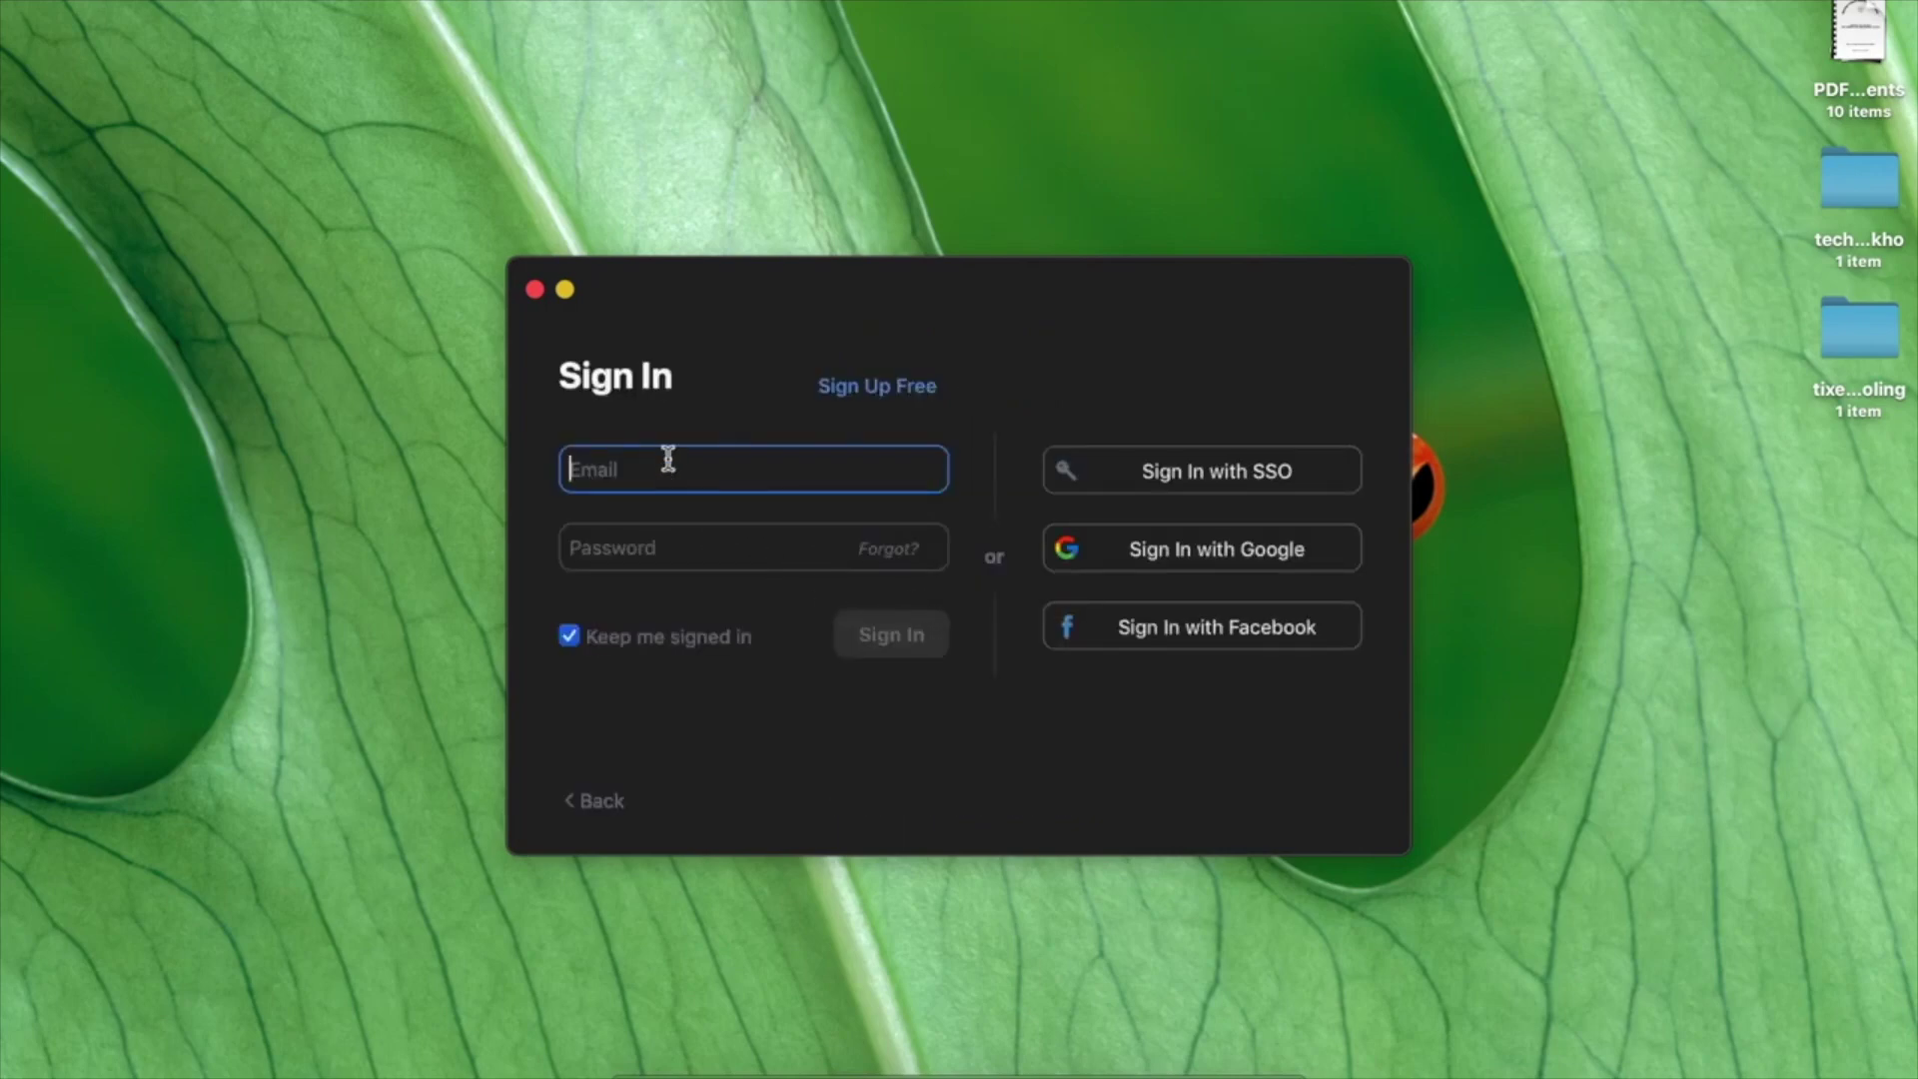
key(Tab)
text(*******)
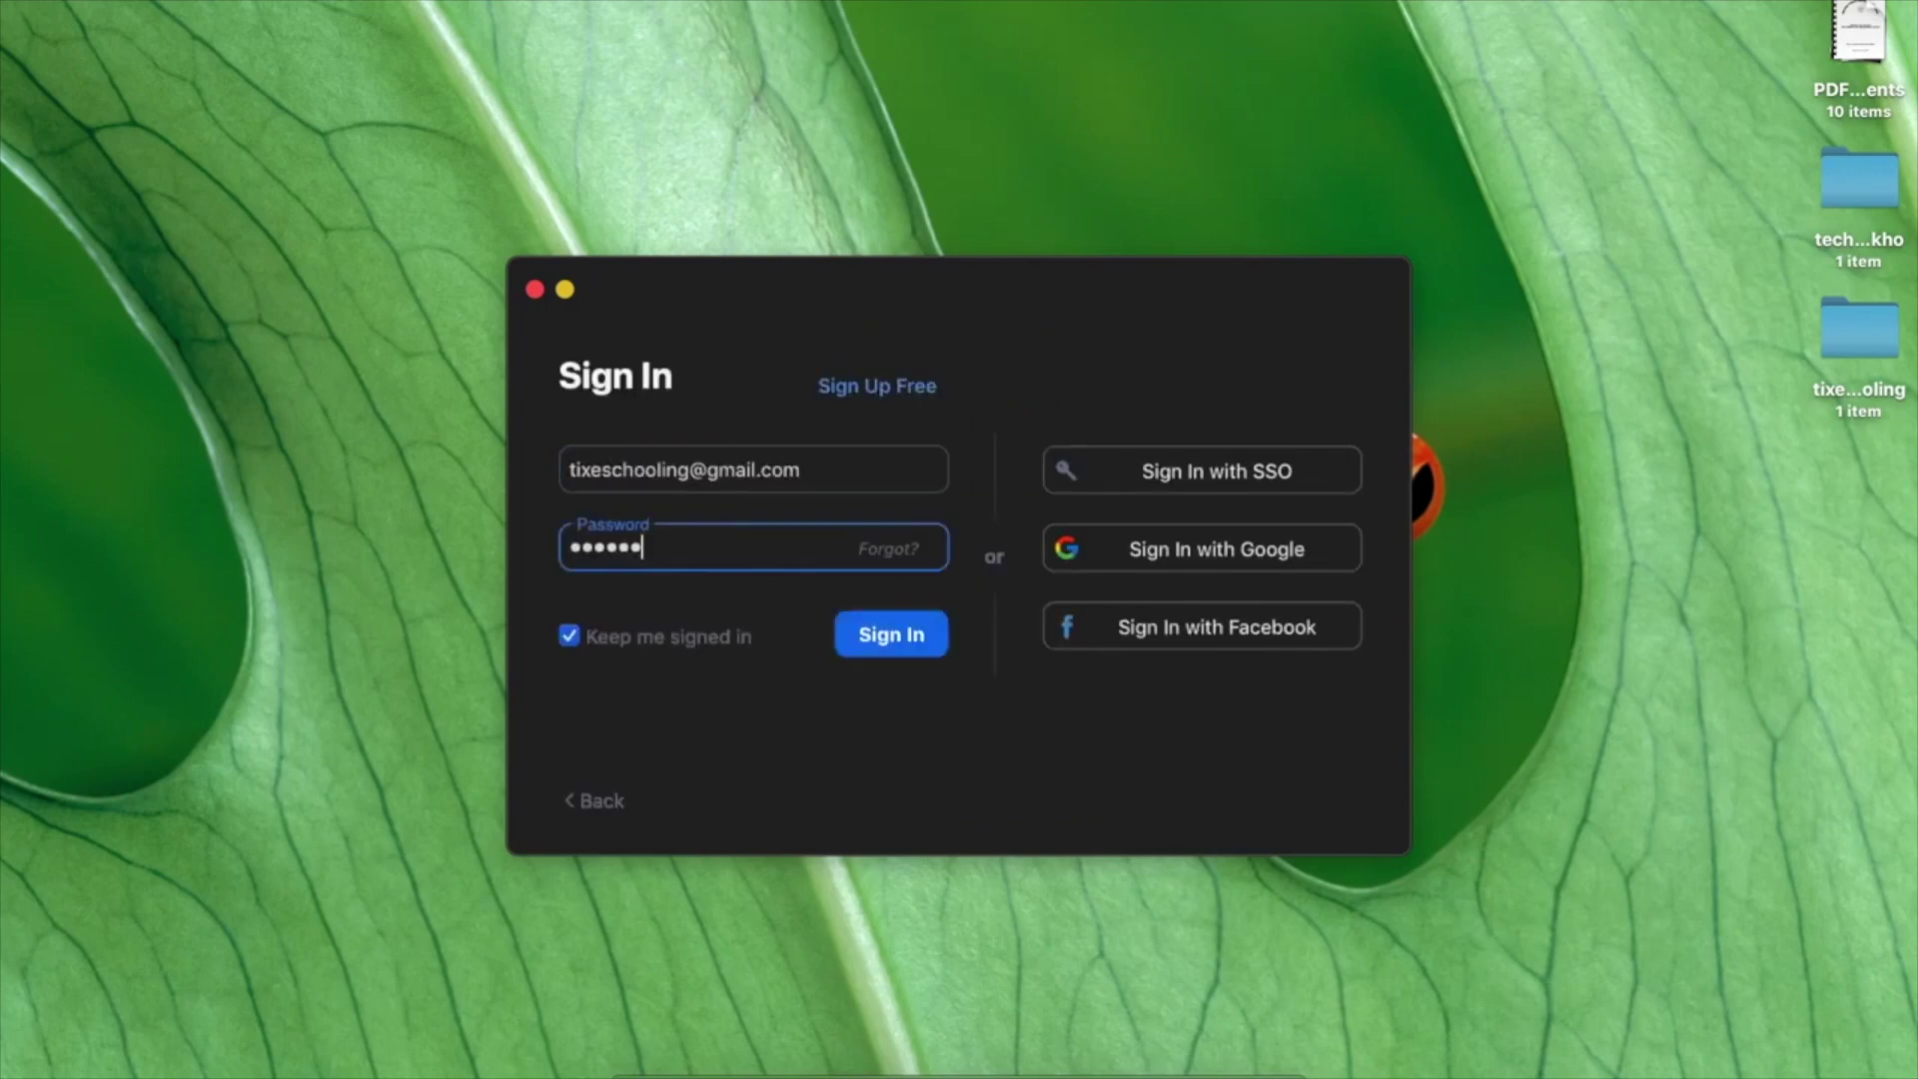
text(**)
click(860, 641)
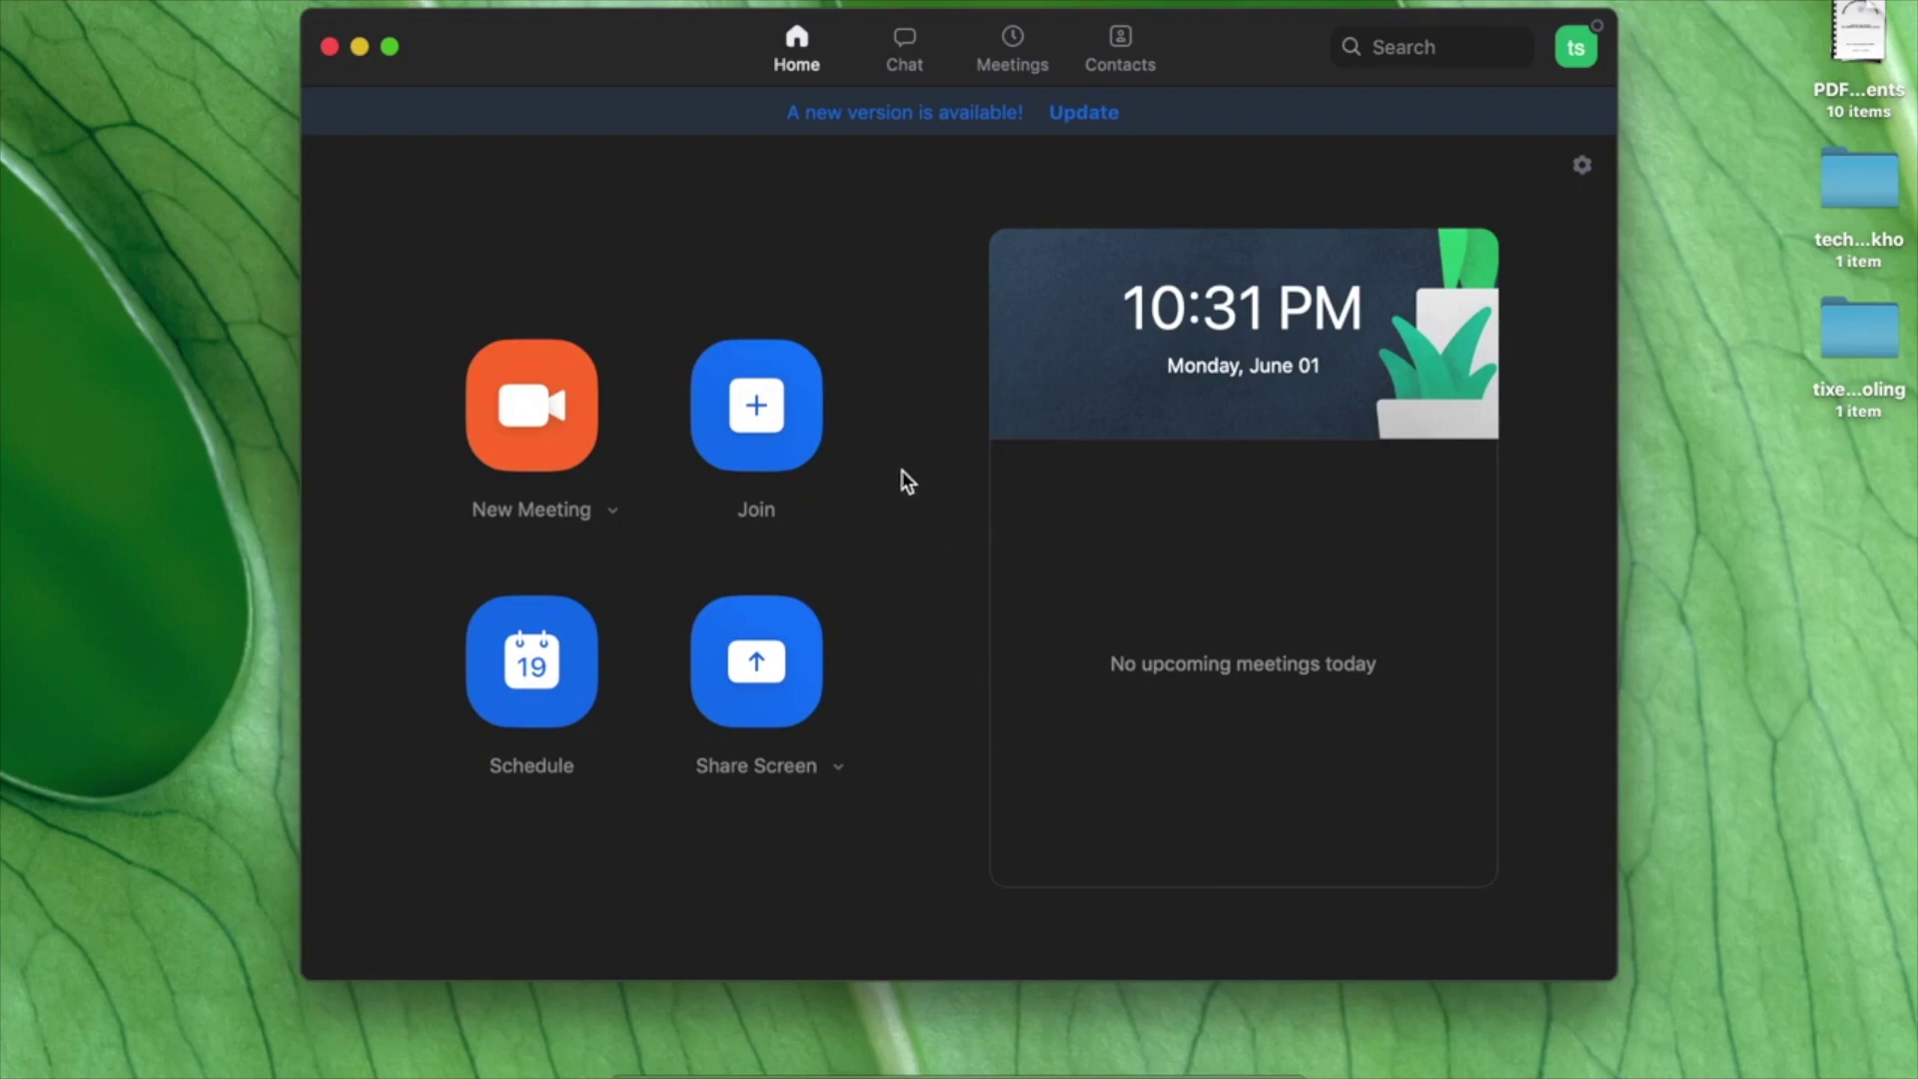
Reposition the Zoom window and start a new video meeting from the New Meeting menu.
drag(686, 44, 667, 84)
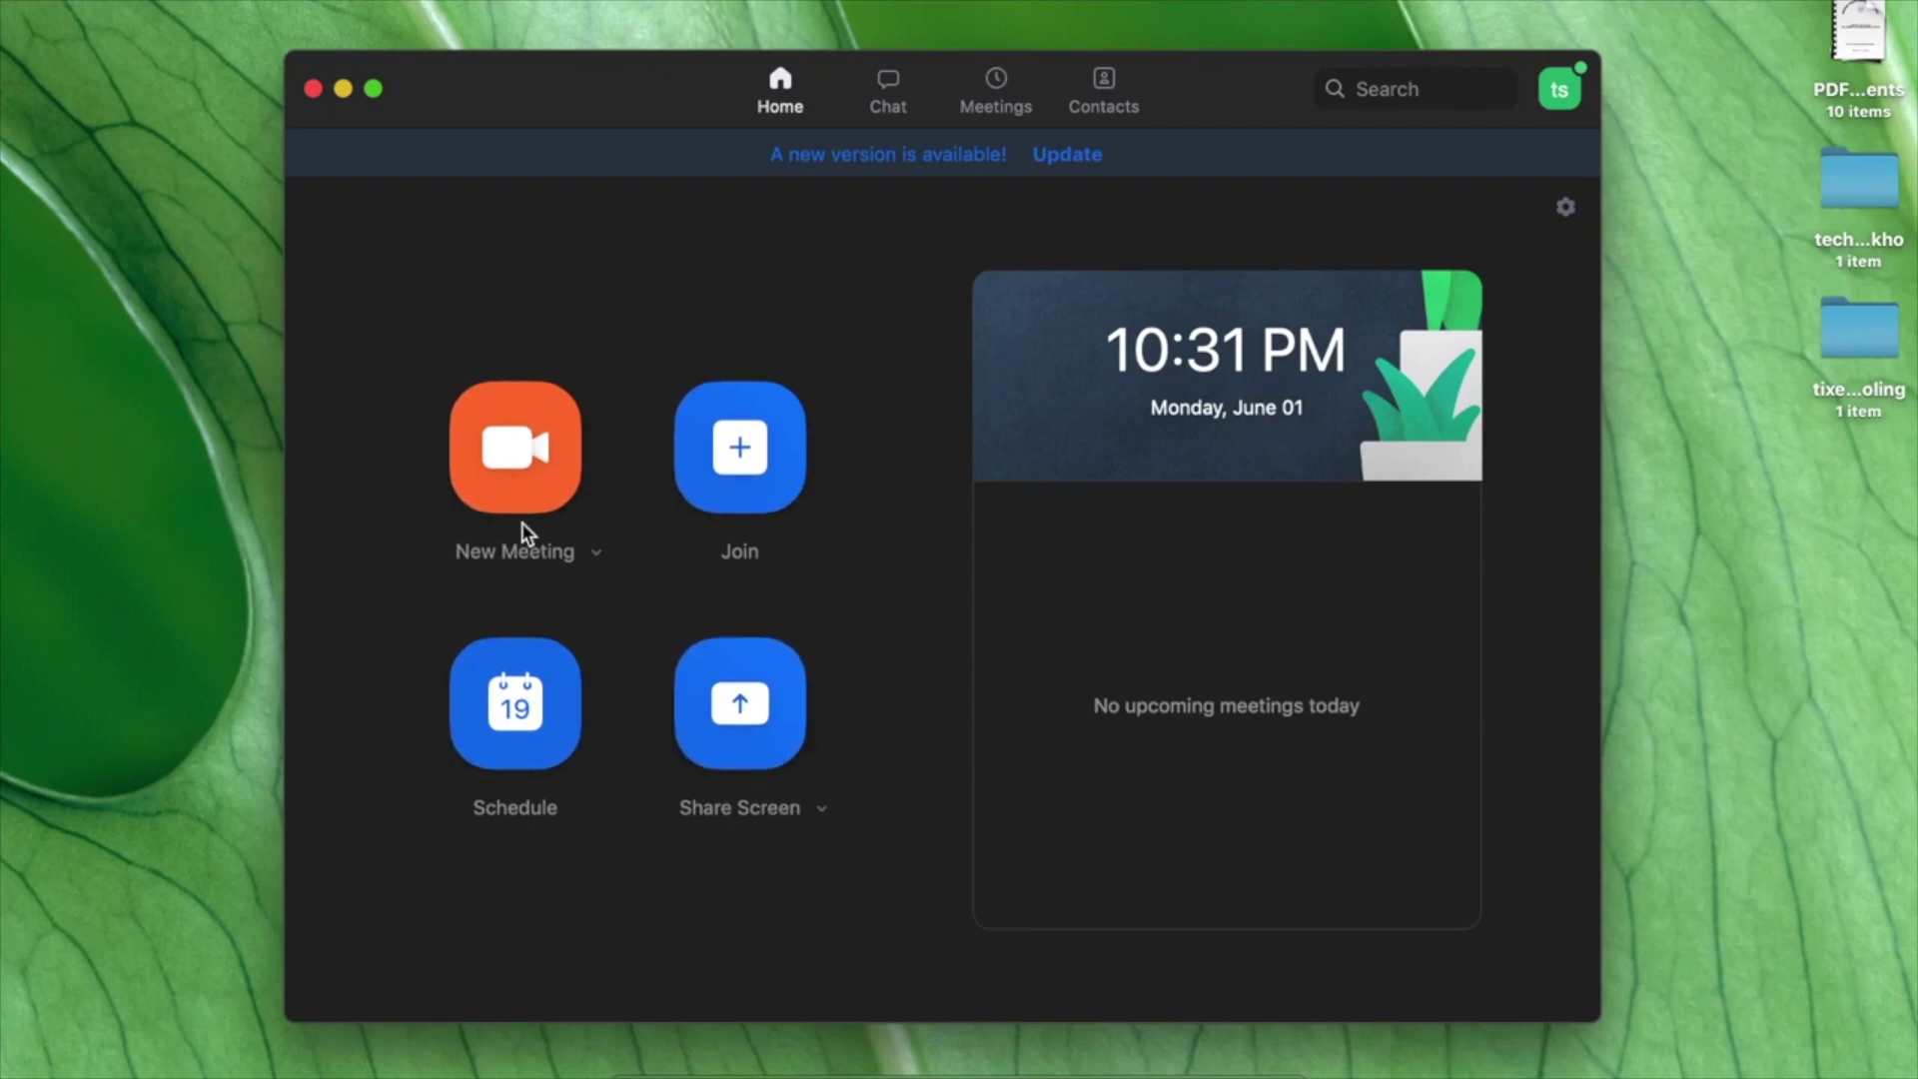
click(594, 554)
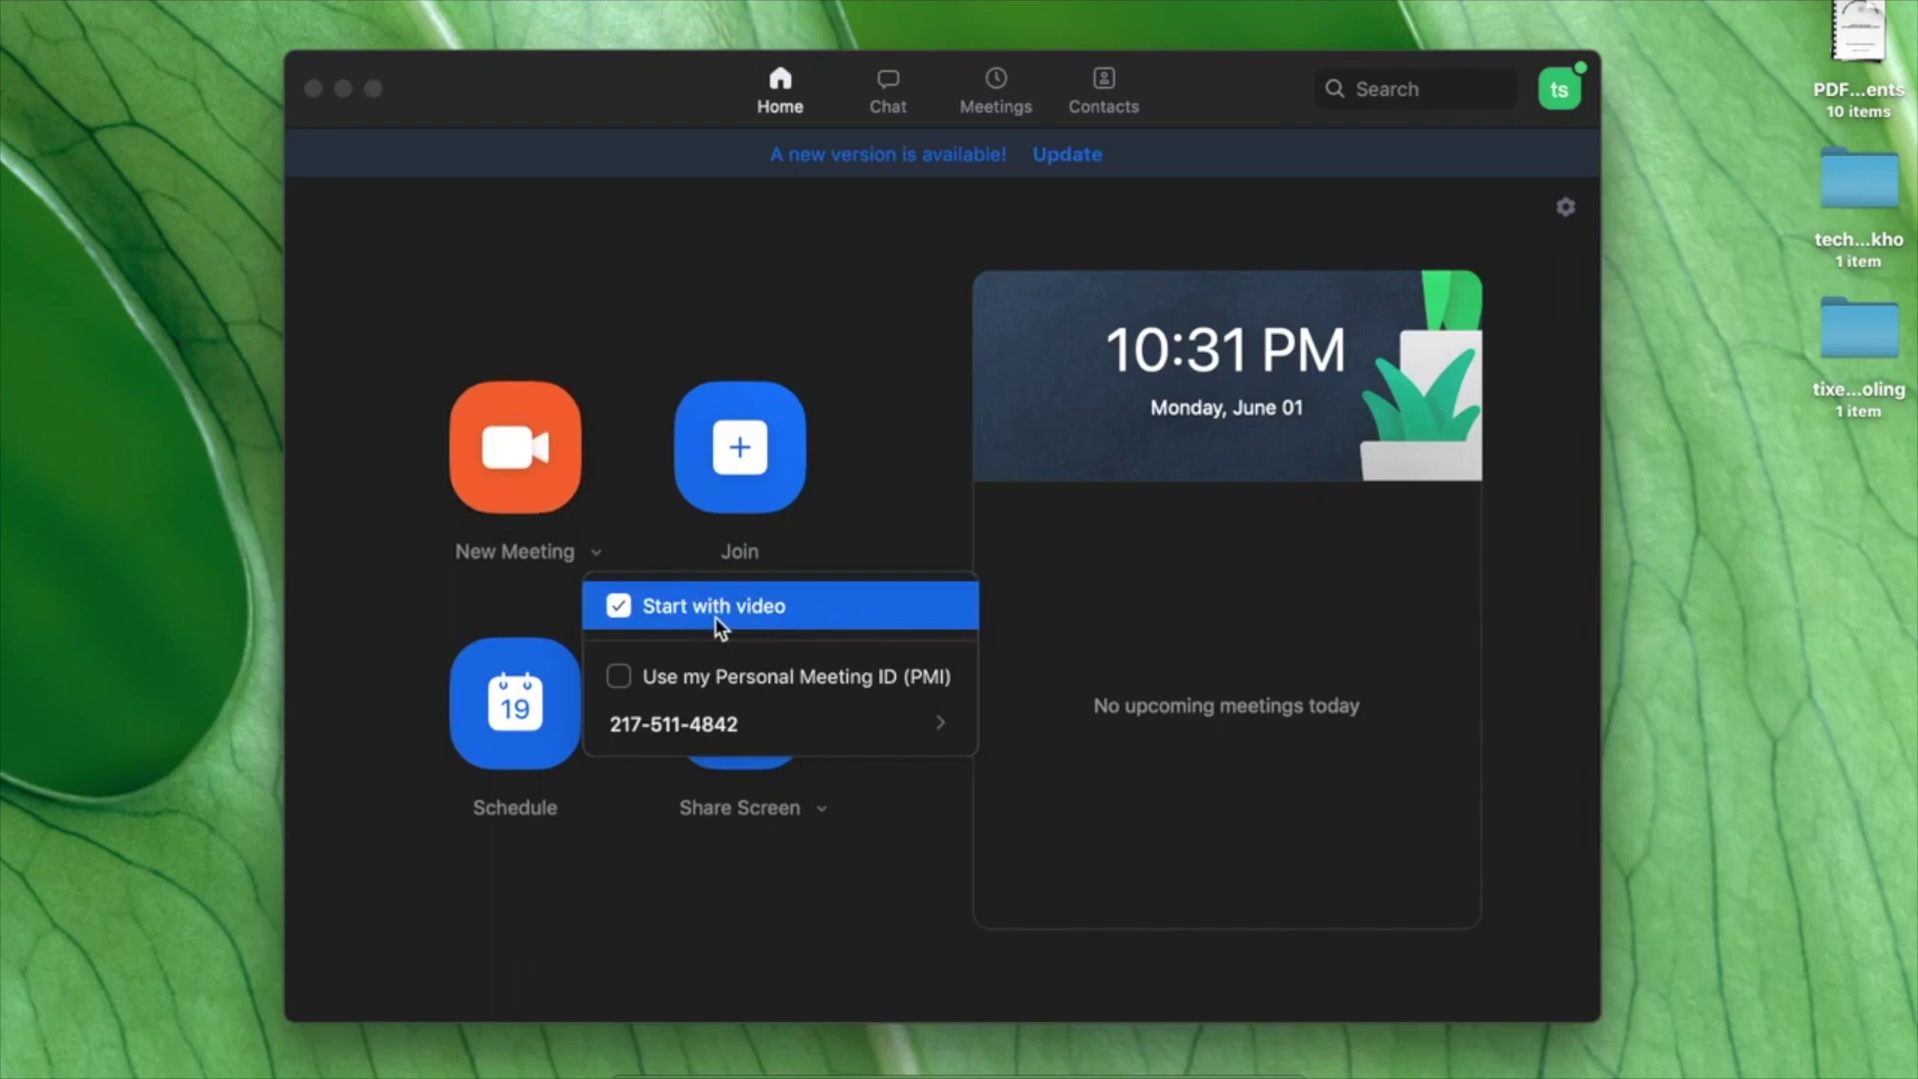
click(530, 490)
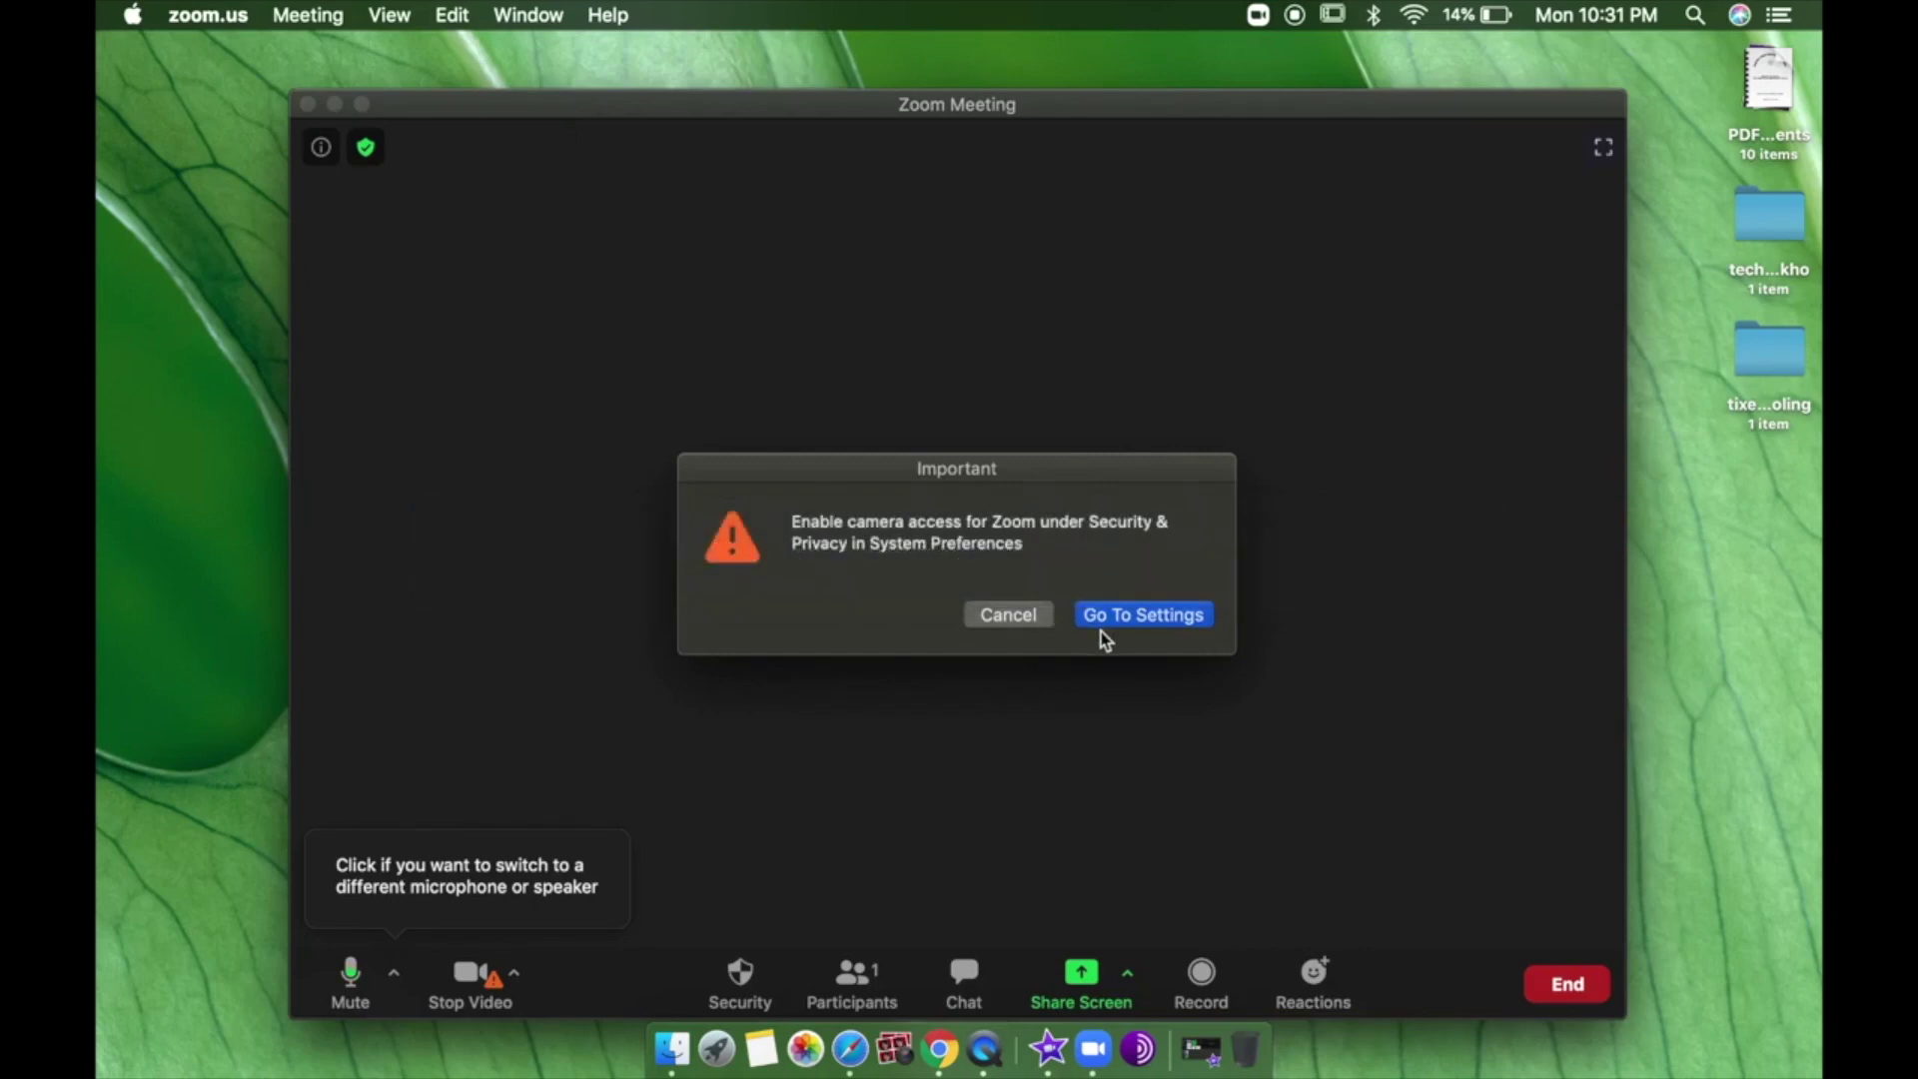
Cancel the camera-access warning, leaving the meeting running without video.
click(1009, 616)
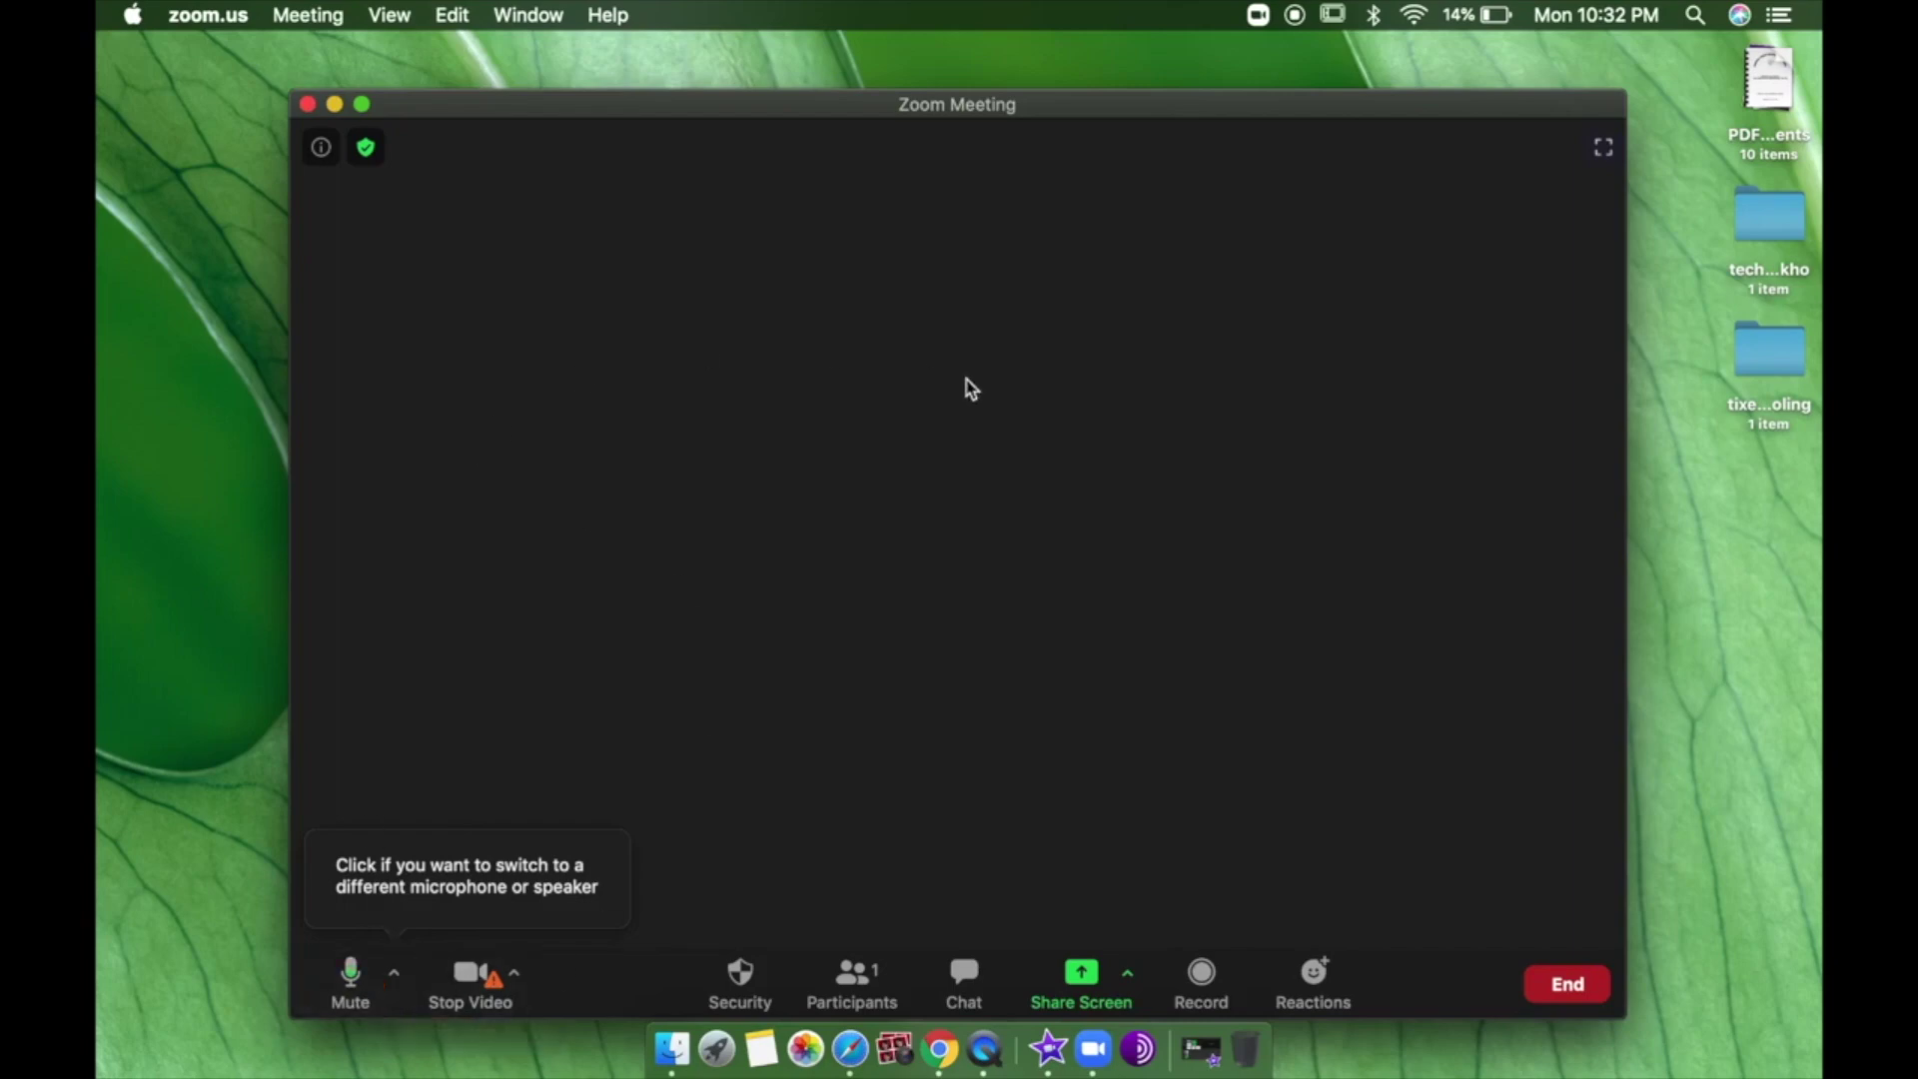
Toggle full screen on and off, mute then unmute, and show the microphone and speaker choices.
click(1604, 150)
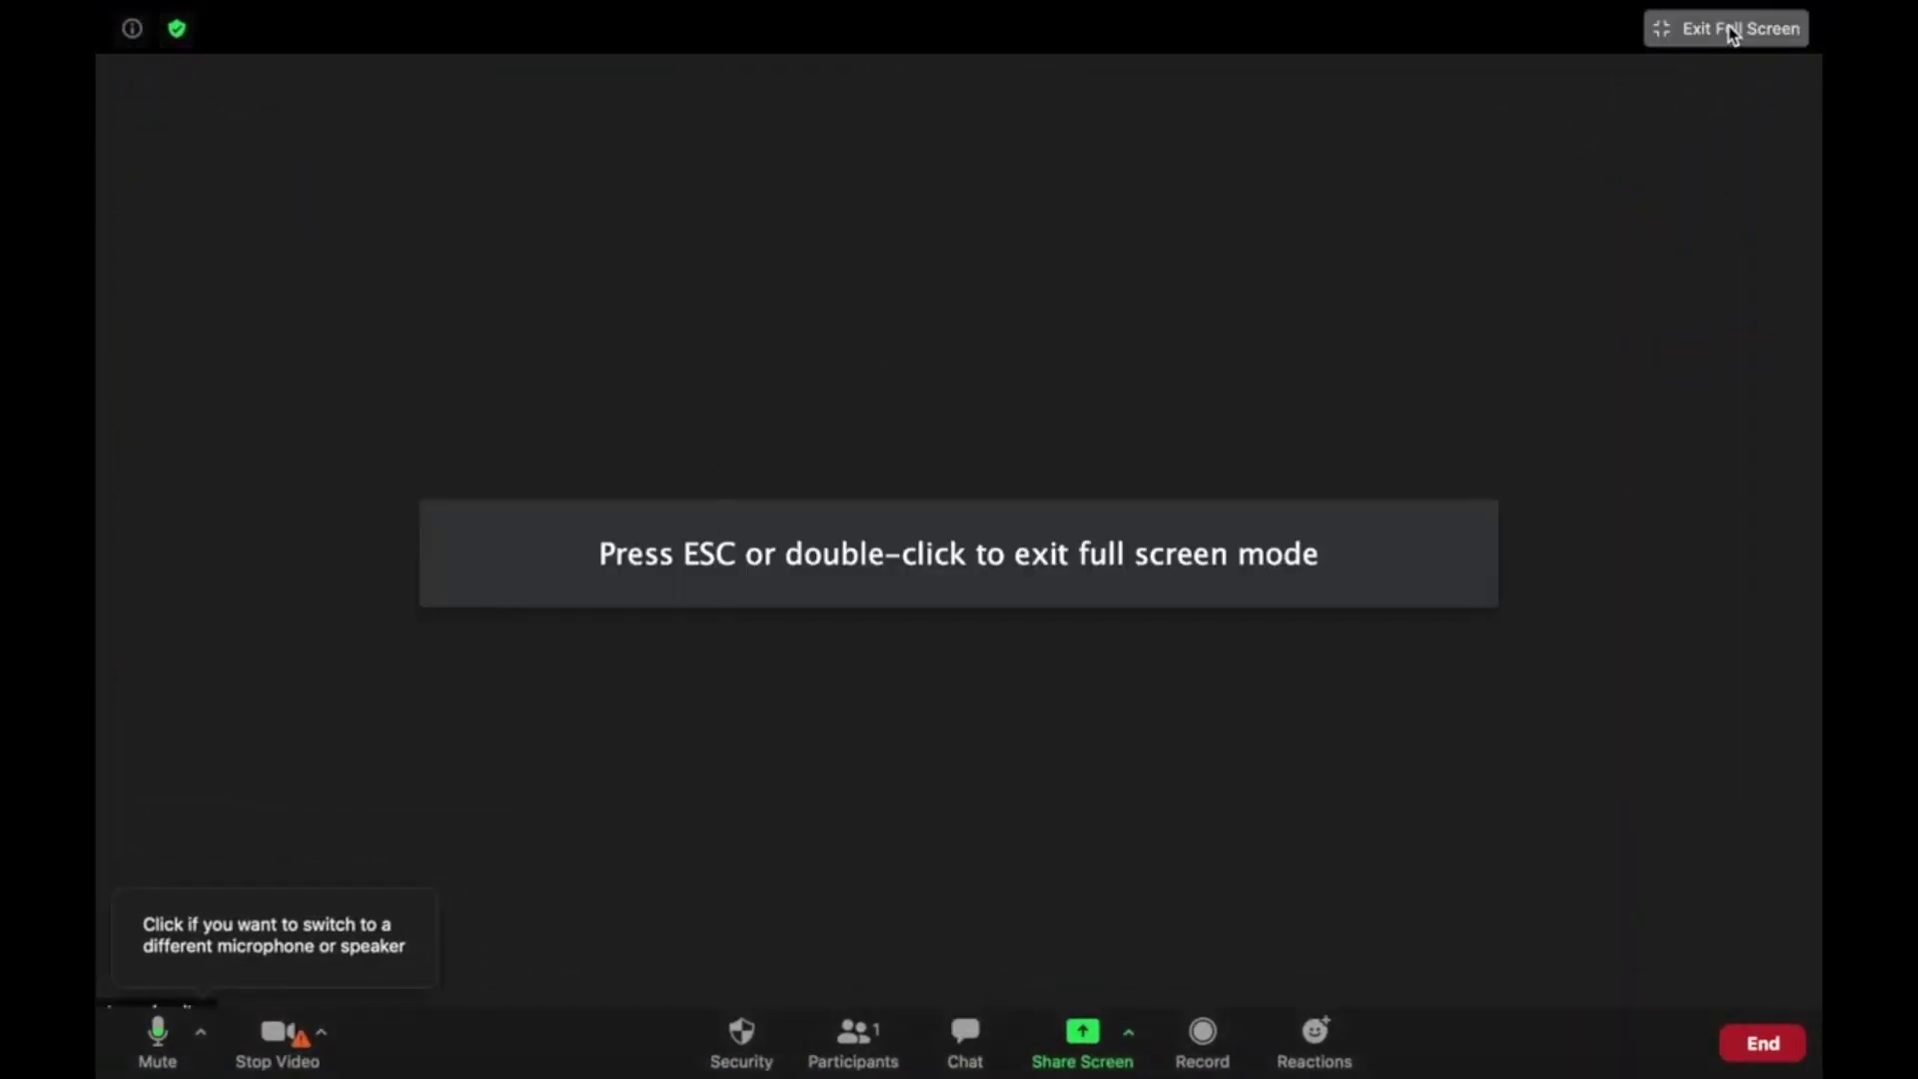
click(1728, 32)
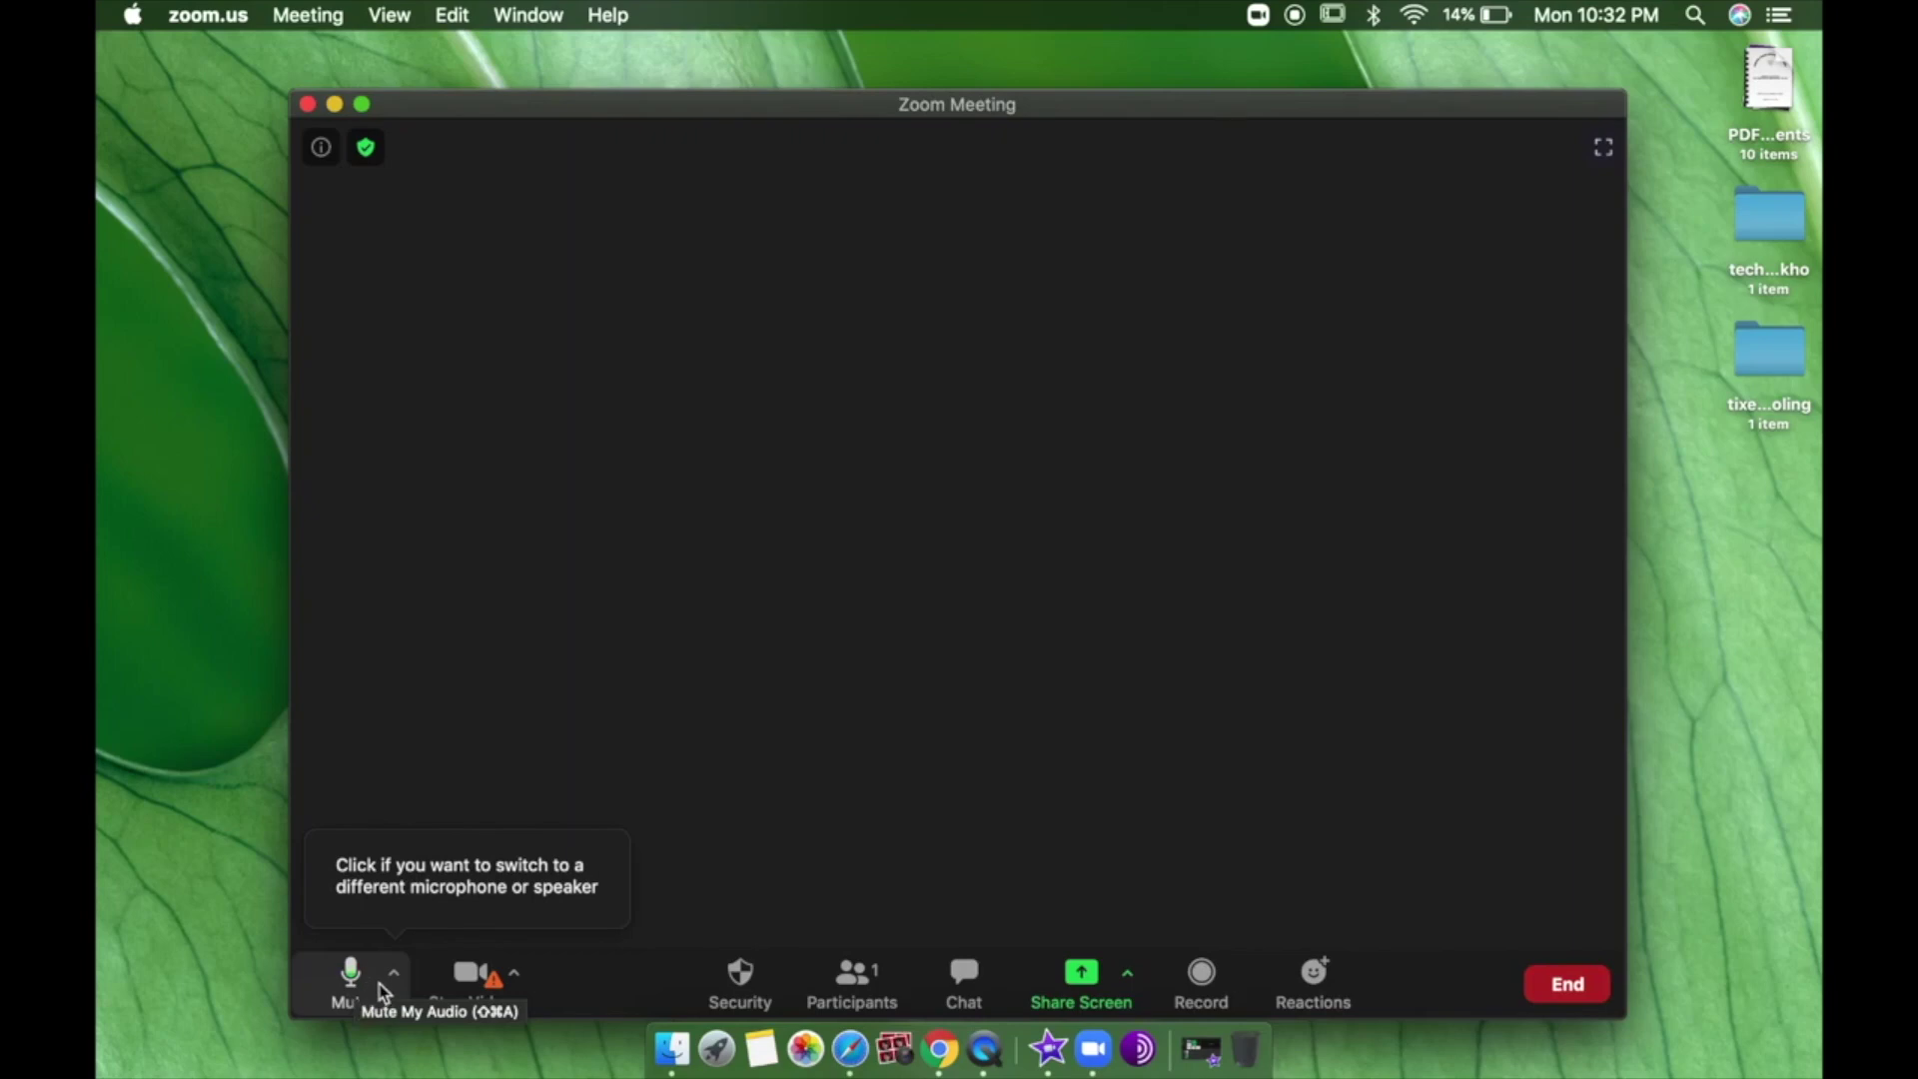
click(354, 989)
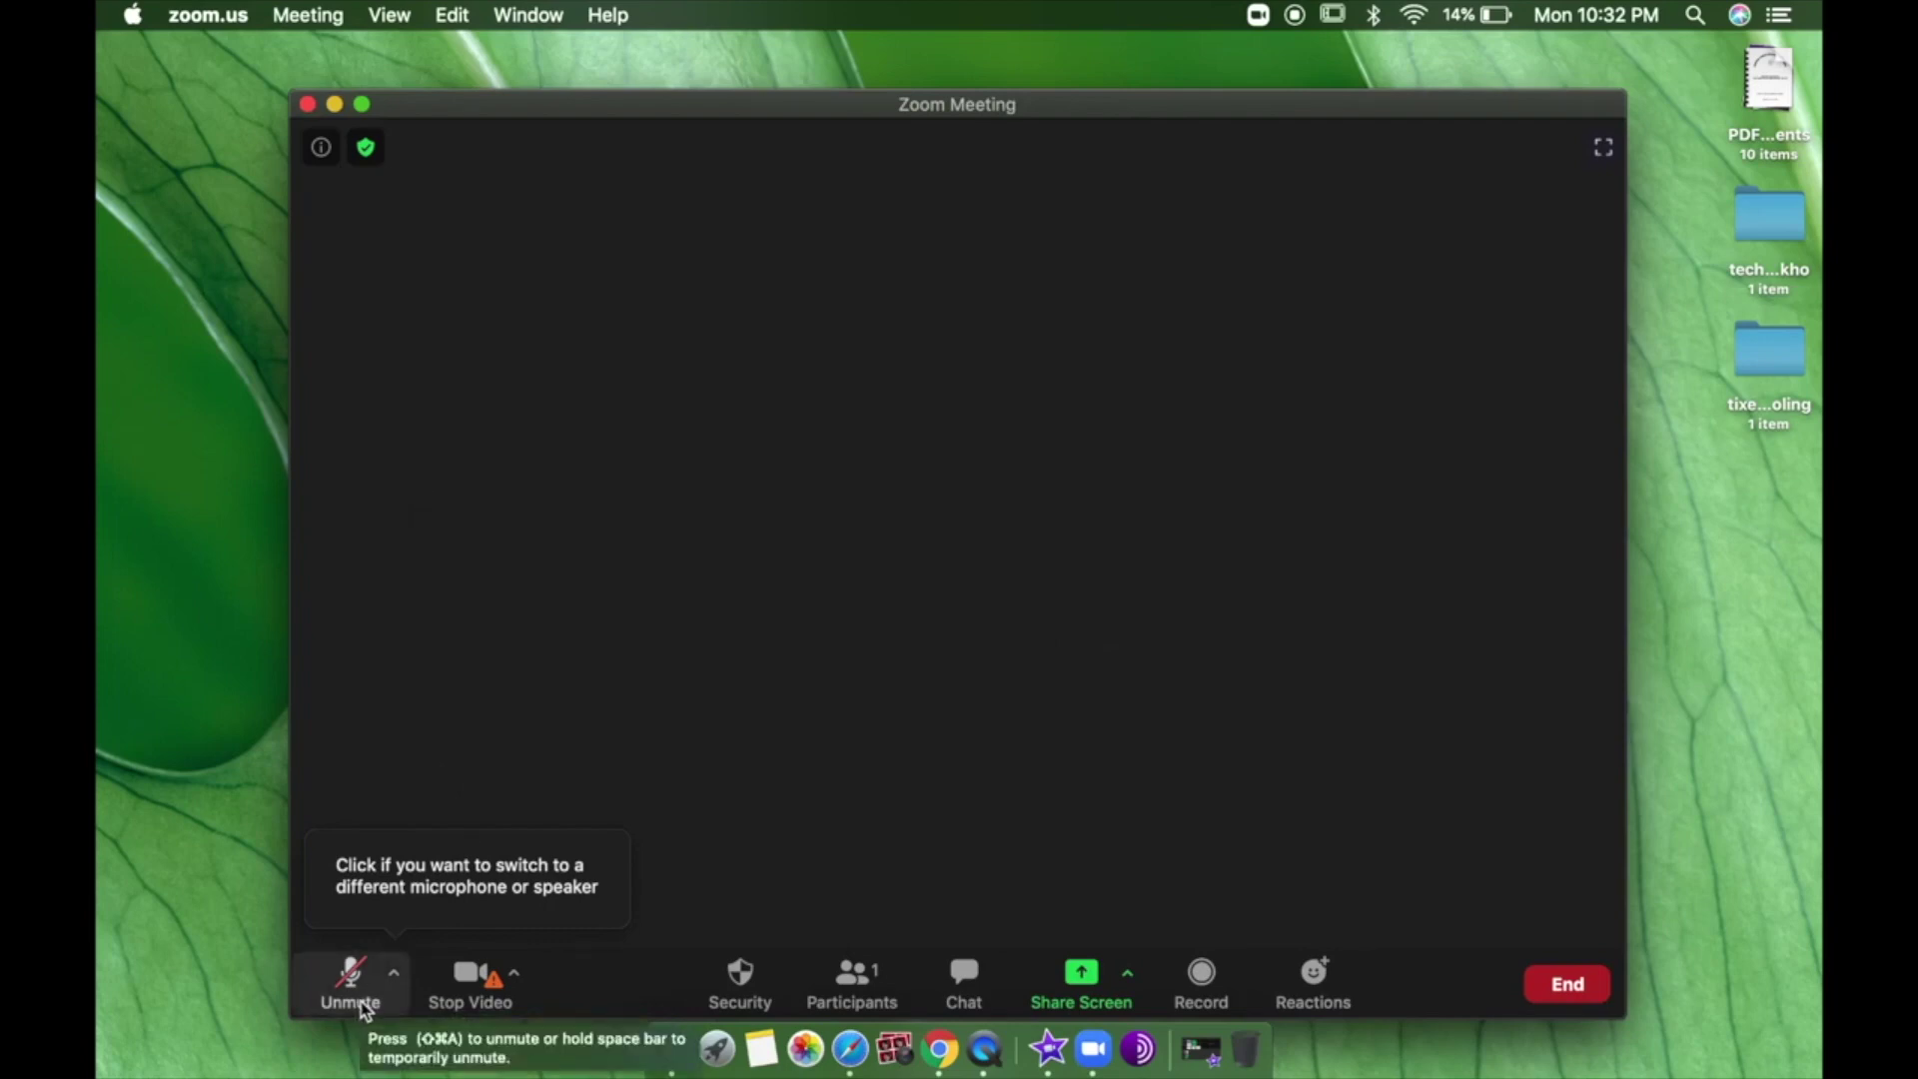
click(365, 1004)
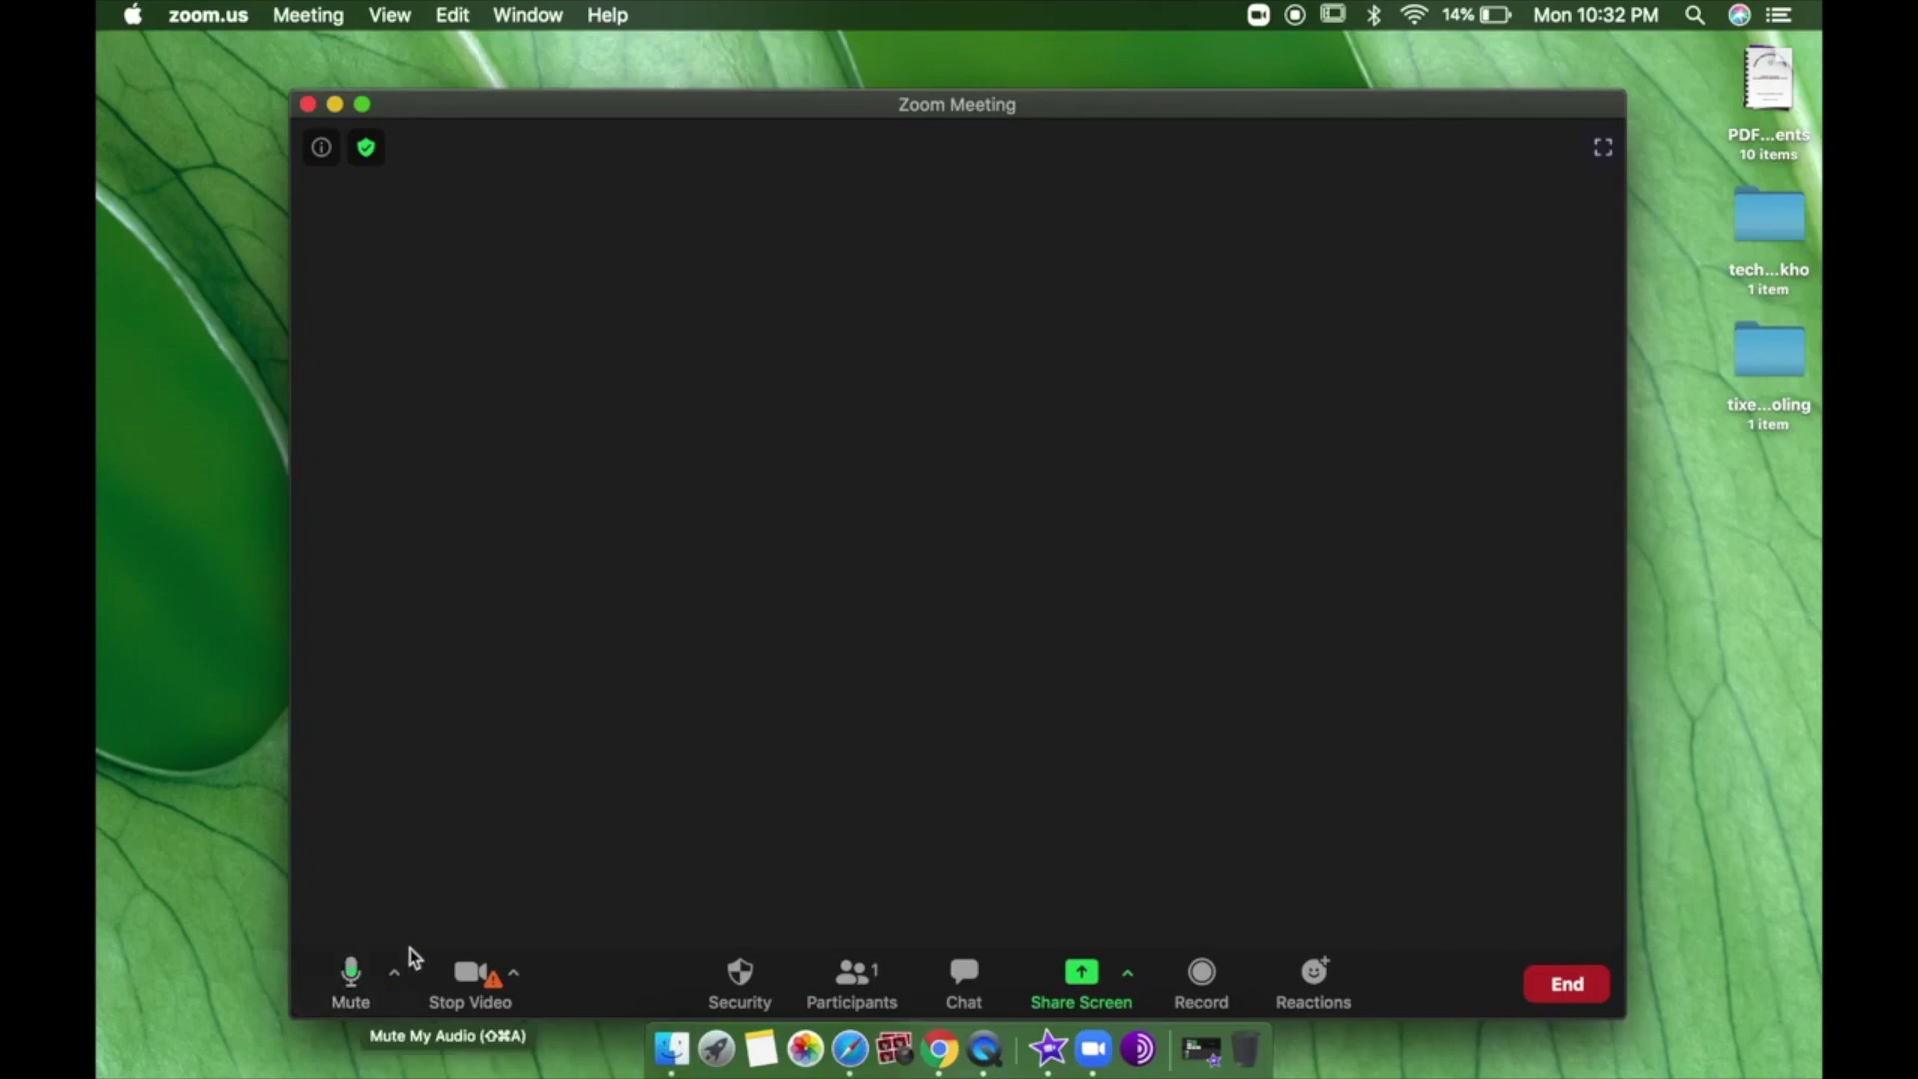
click(394, 972)
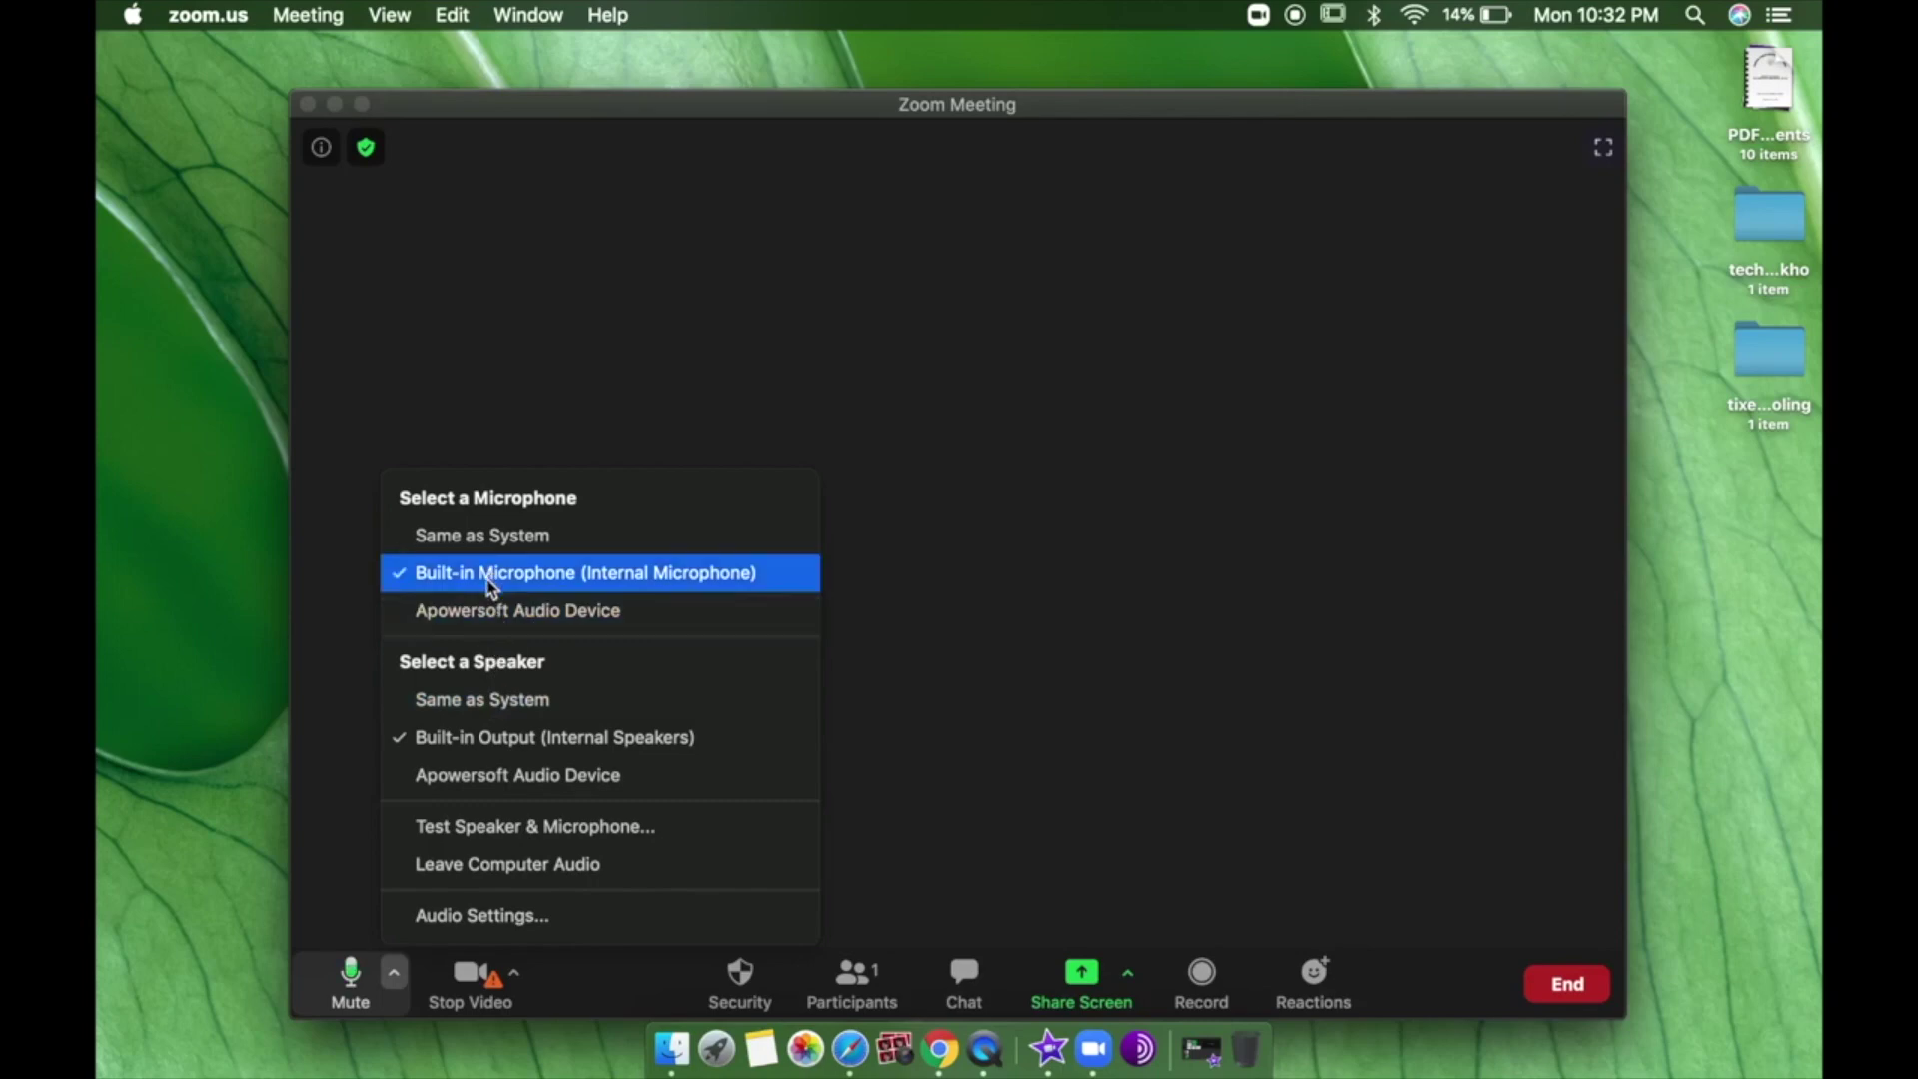
Close the audio menu, then stop and restart video, cancelling both camera-access warnings.
click(370, 802)
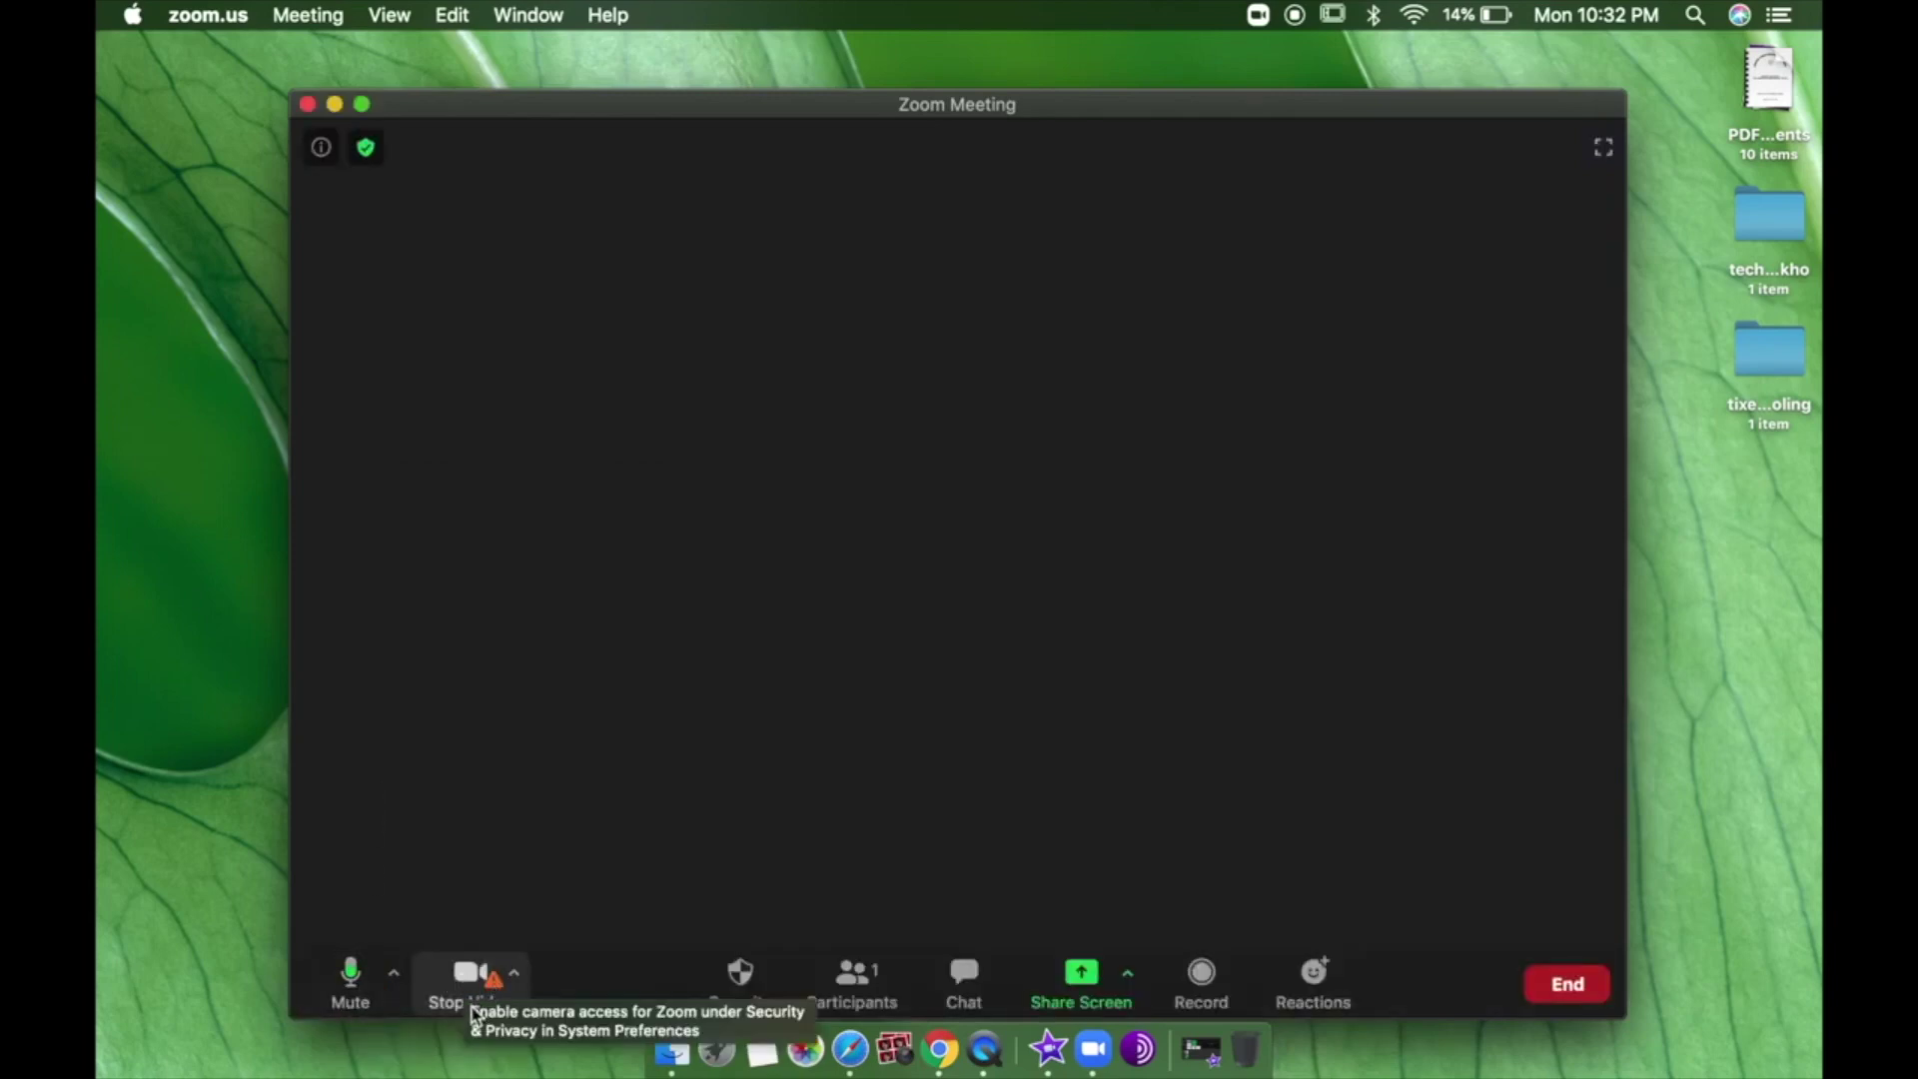
click(477, 994)
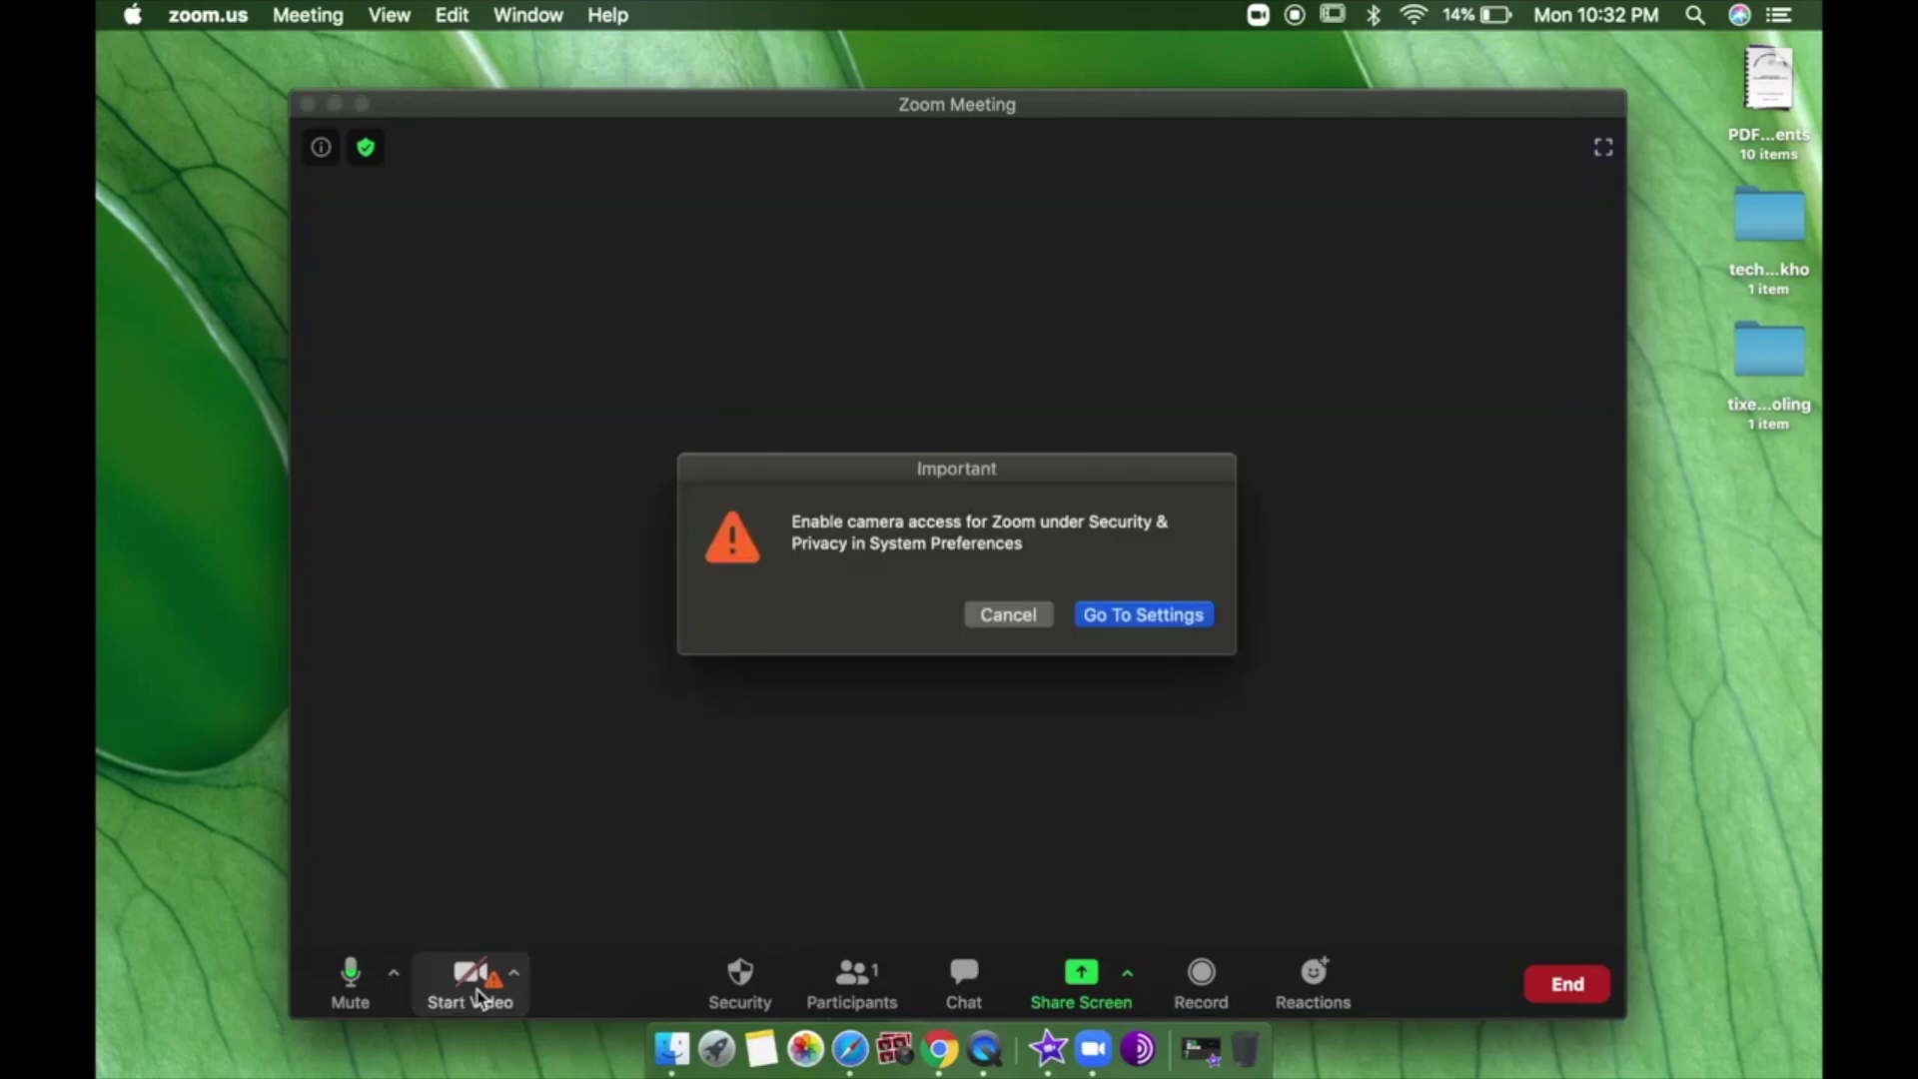
click(1015, 616)
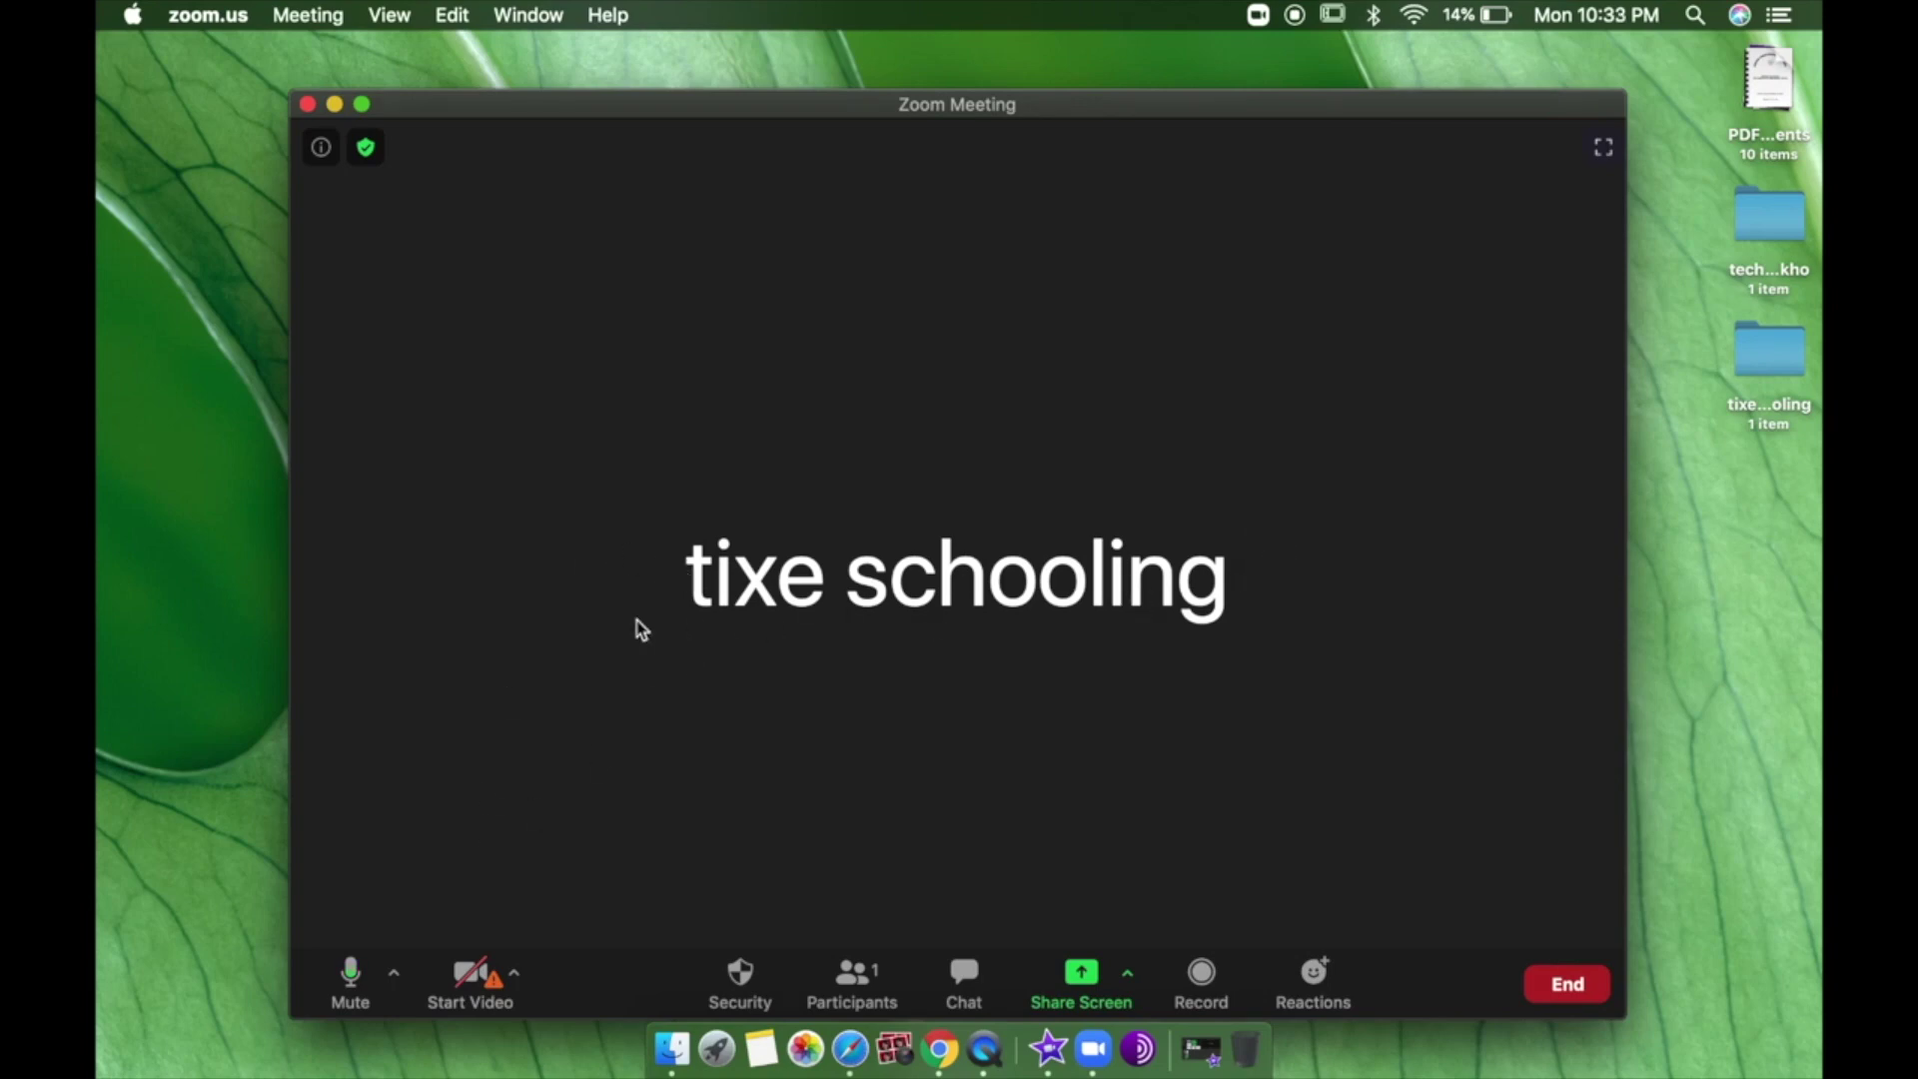
click(482, 976)
click(1010, 615)
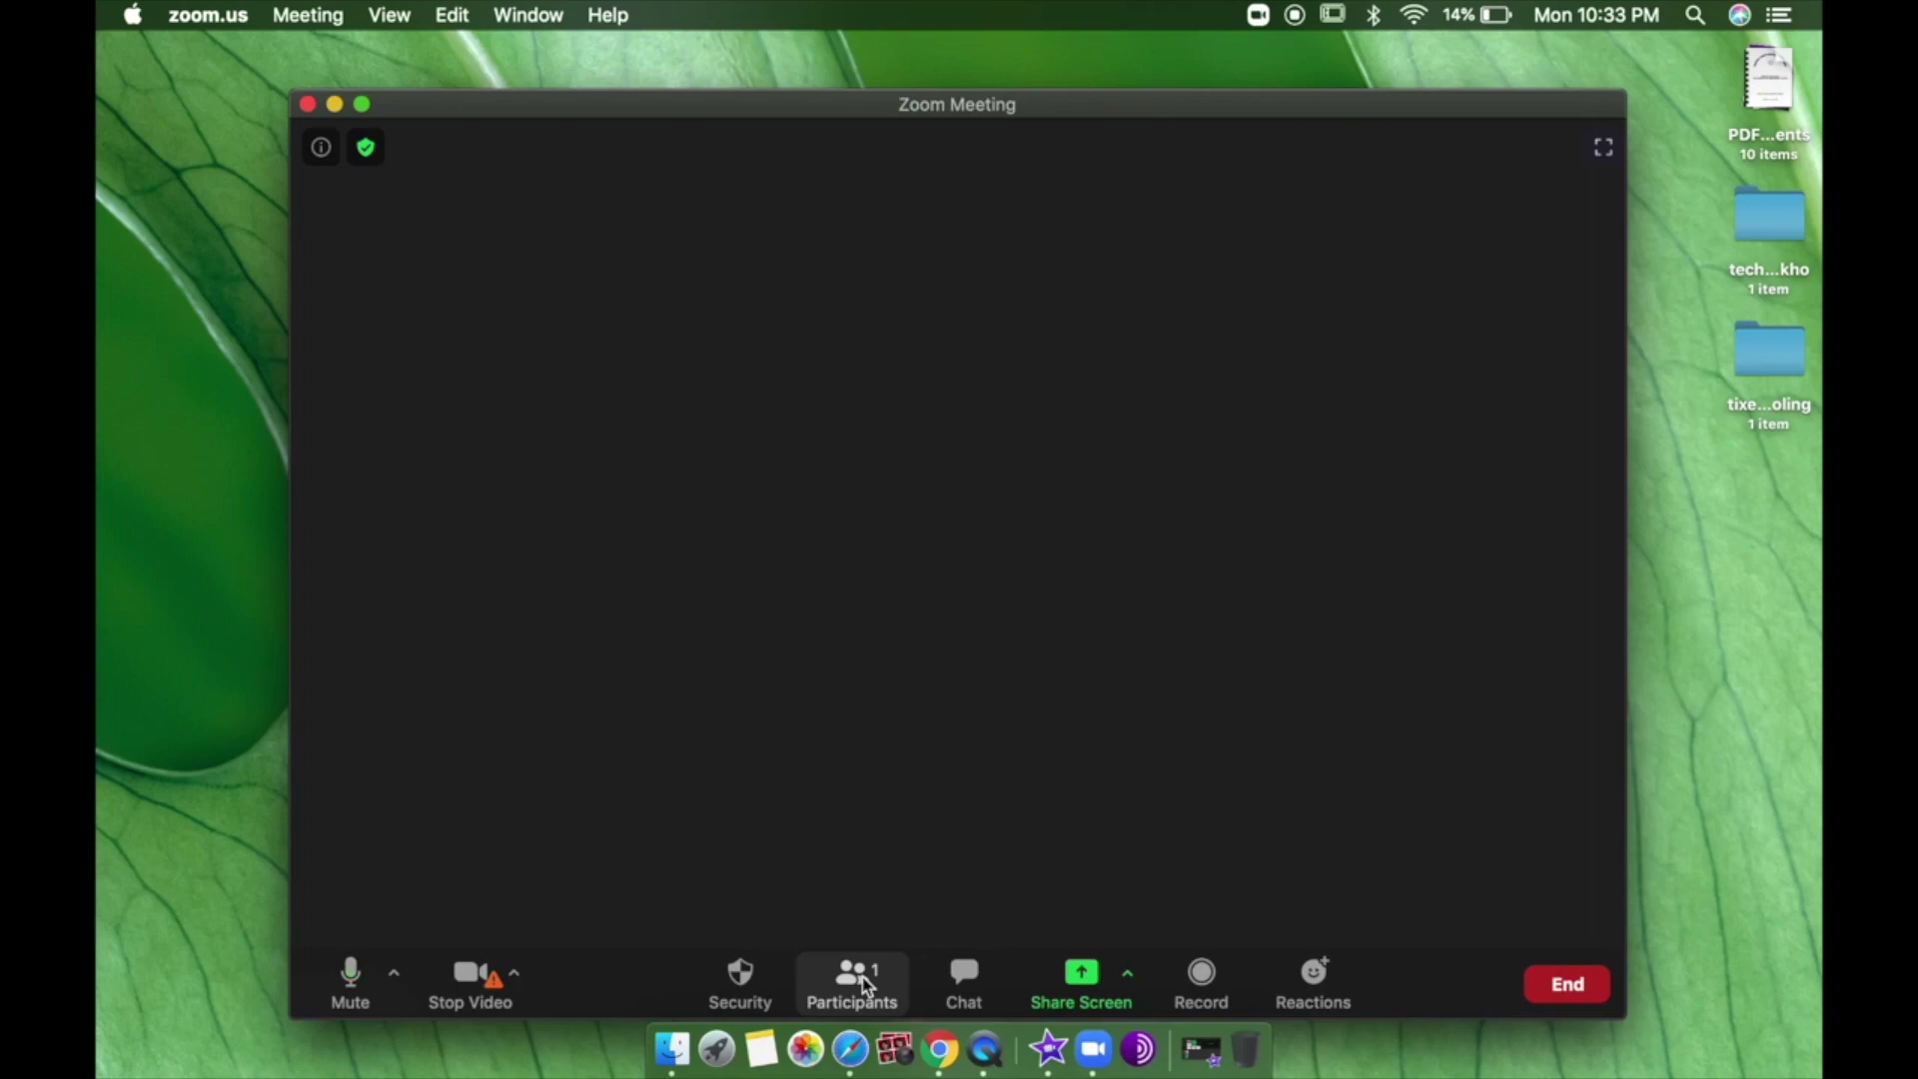
Show the Participants panel listing the host as the only attendee.
click(865, 984)
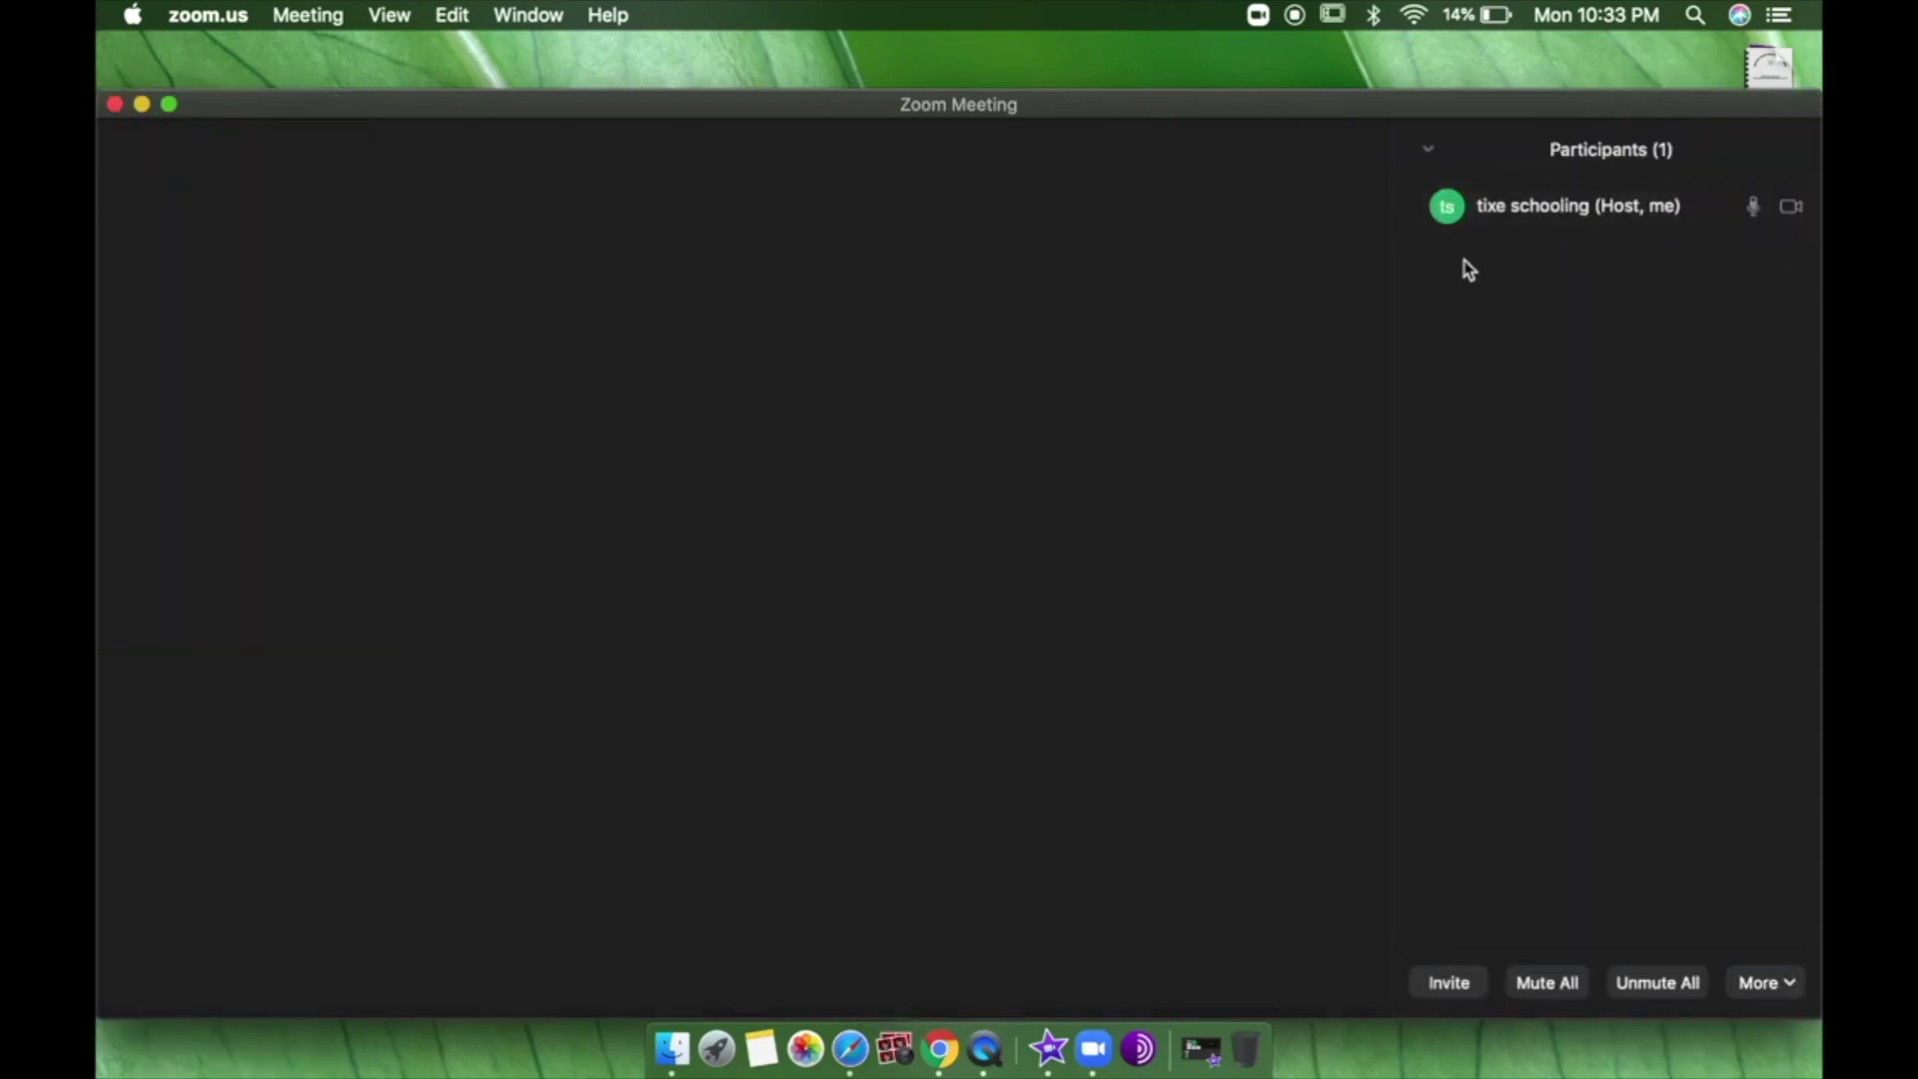
mouse_move(1619, 236)
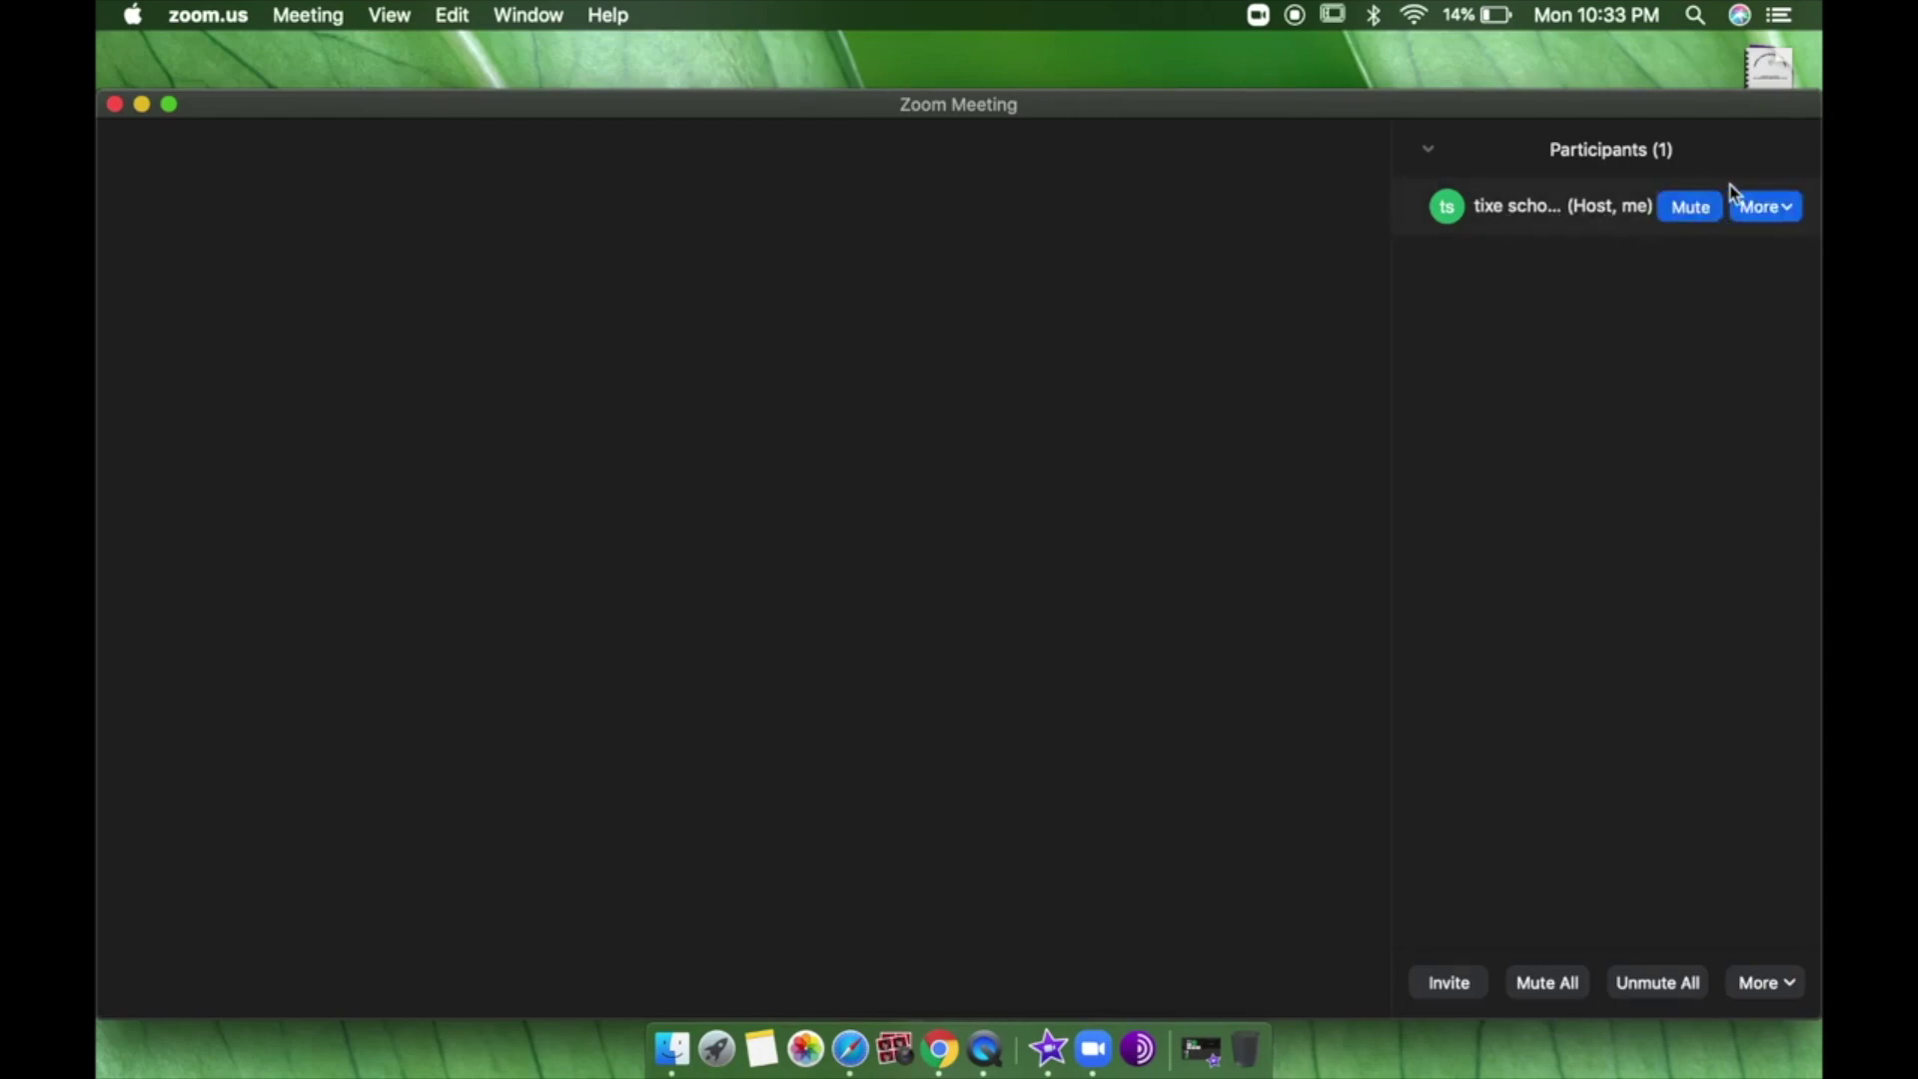
mouse_move(1164, 912)
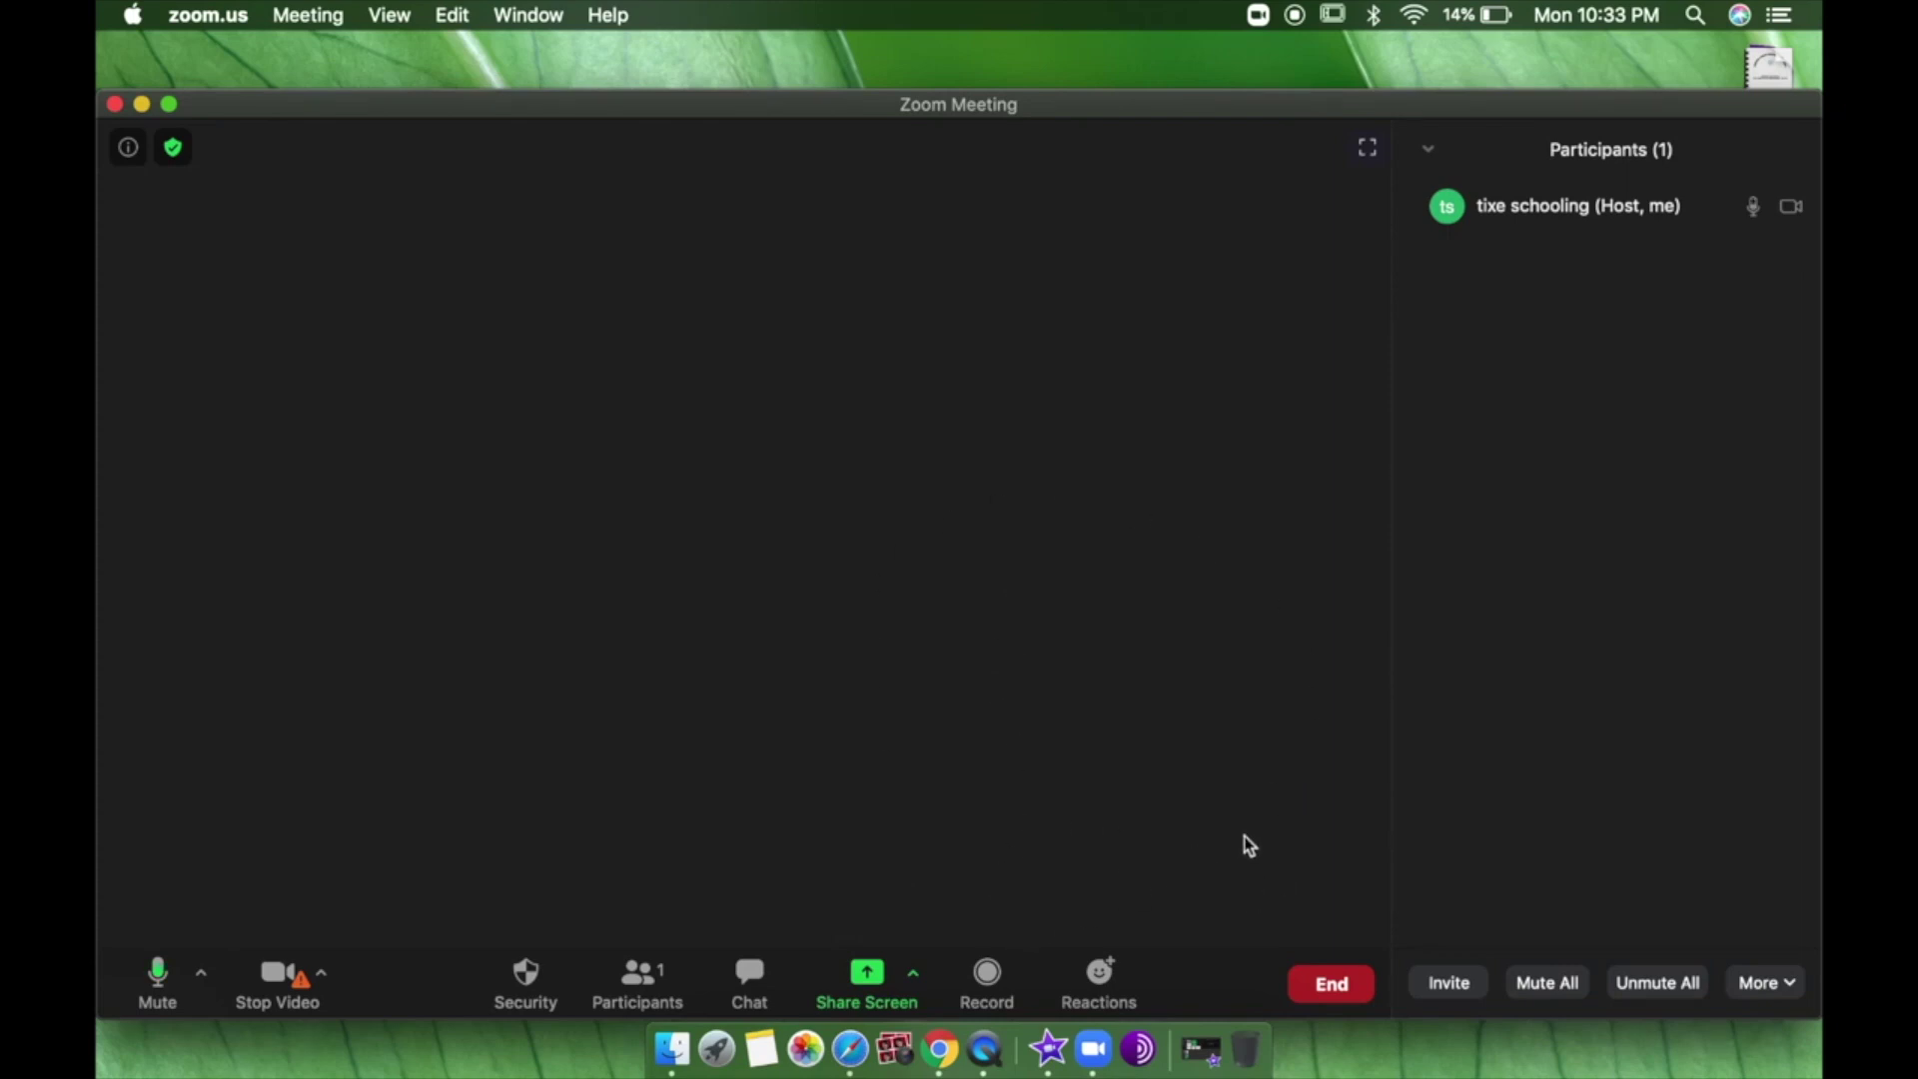
Open the invite window, browse its email services and contacts, then close it.
click(1449, 984)
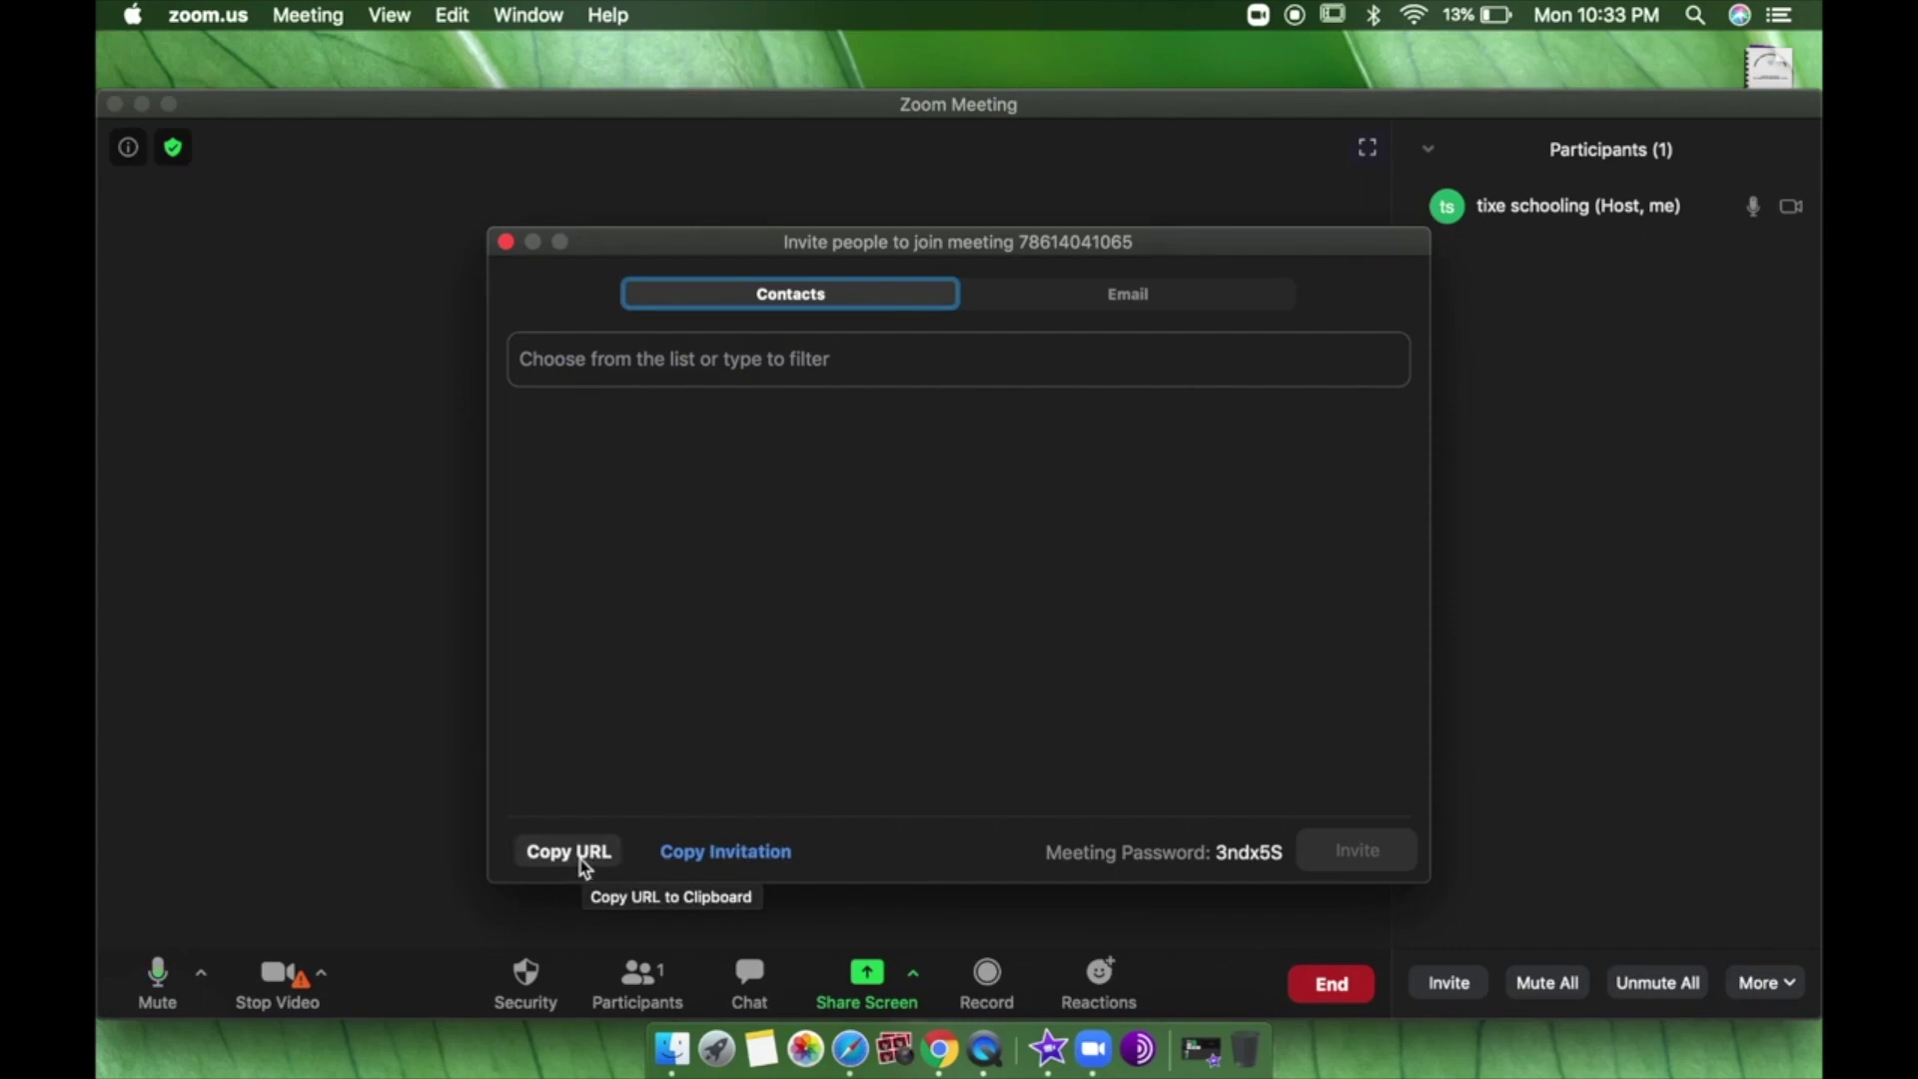
click(1069, 309)
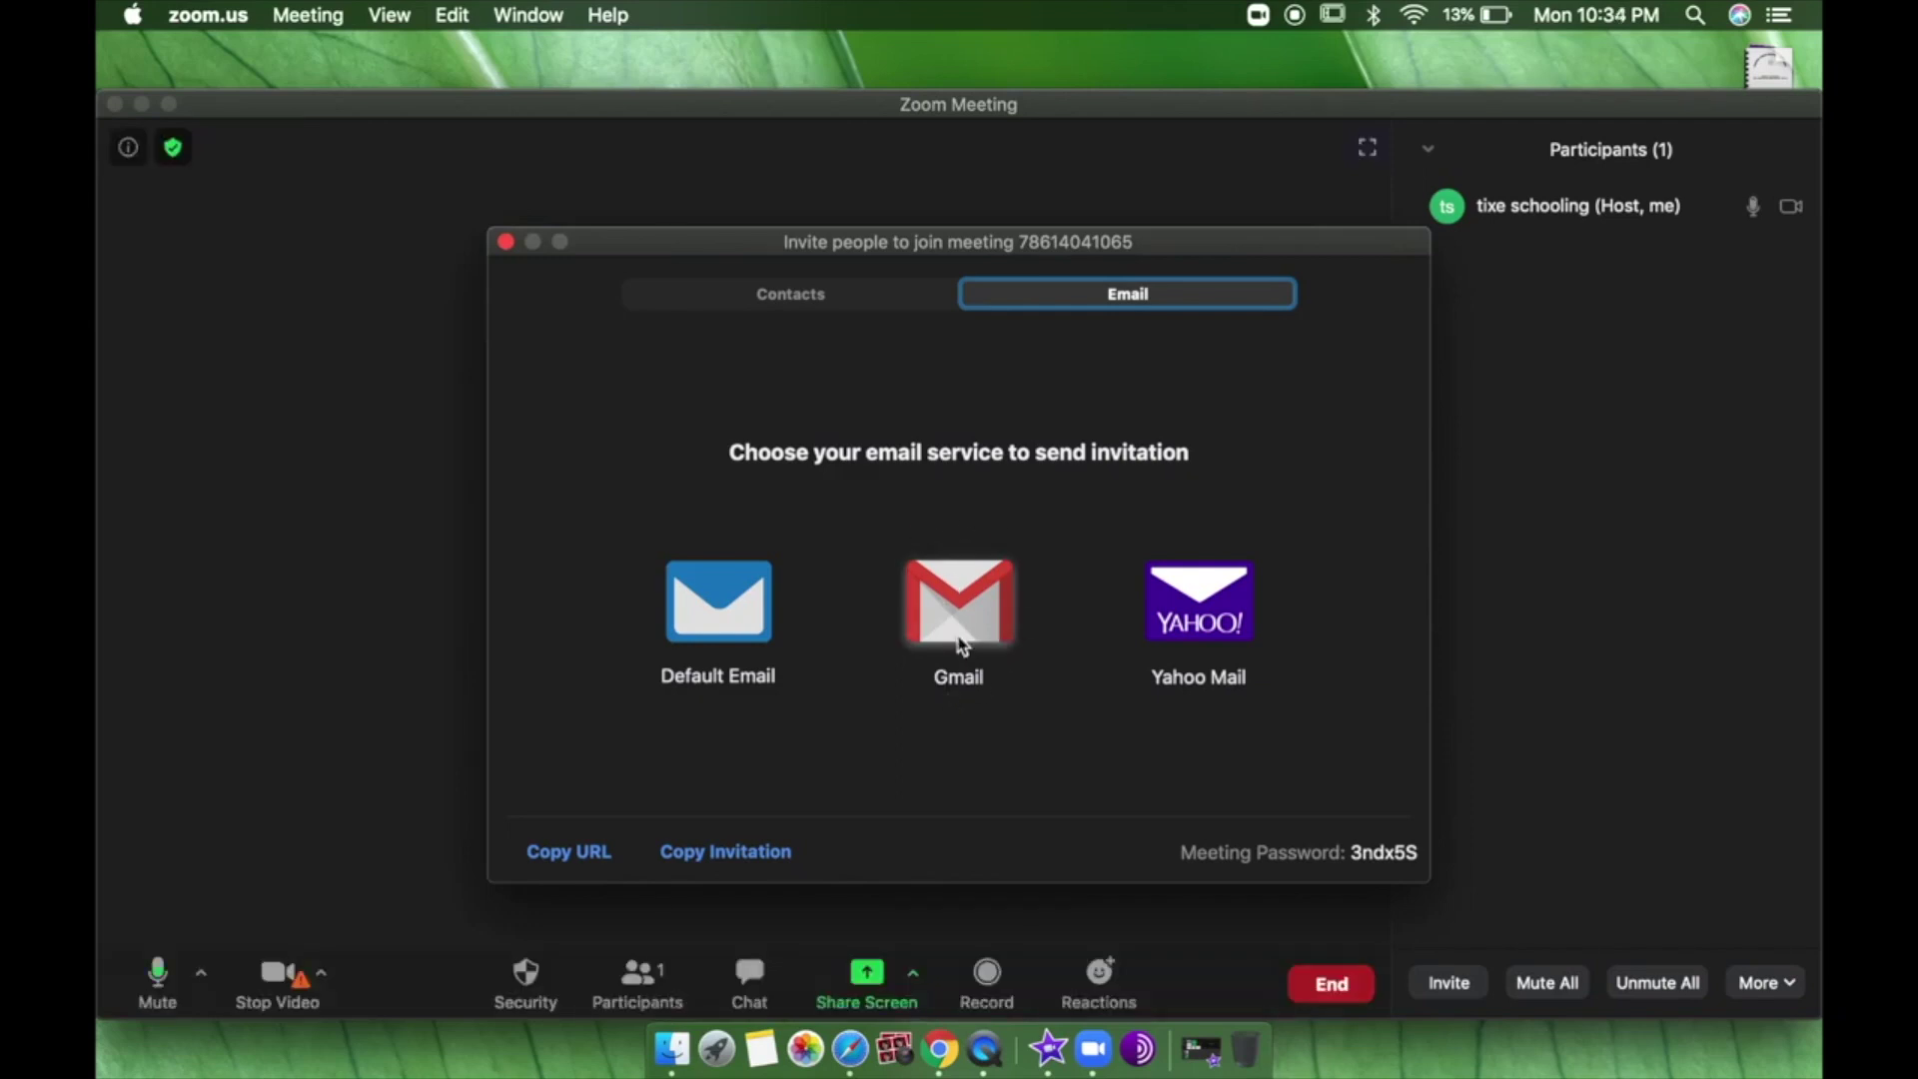
click(786, 303)
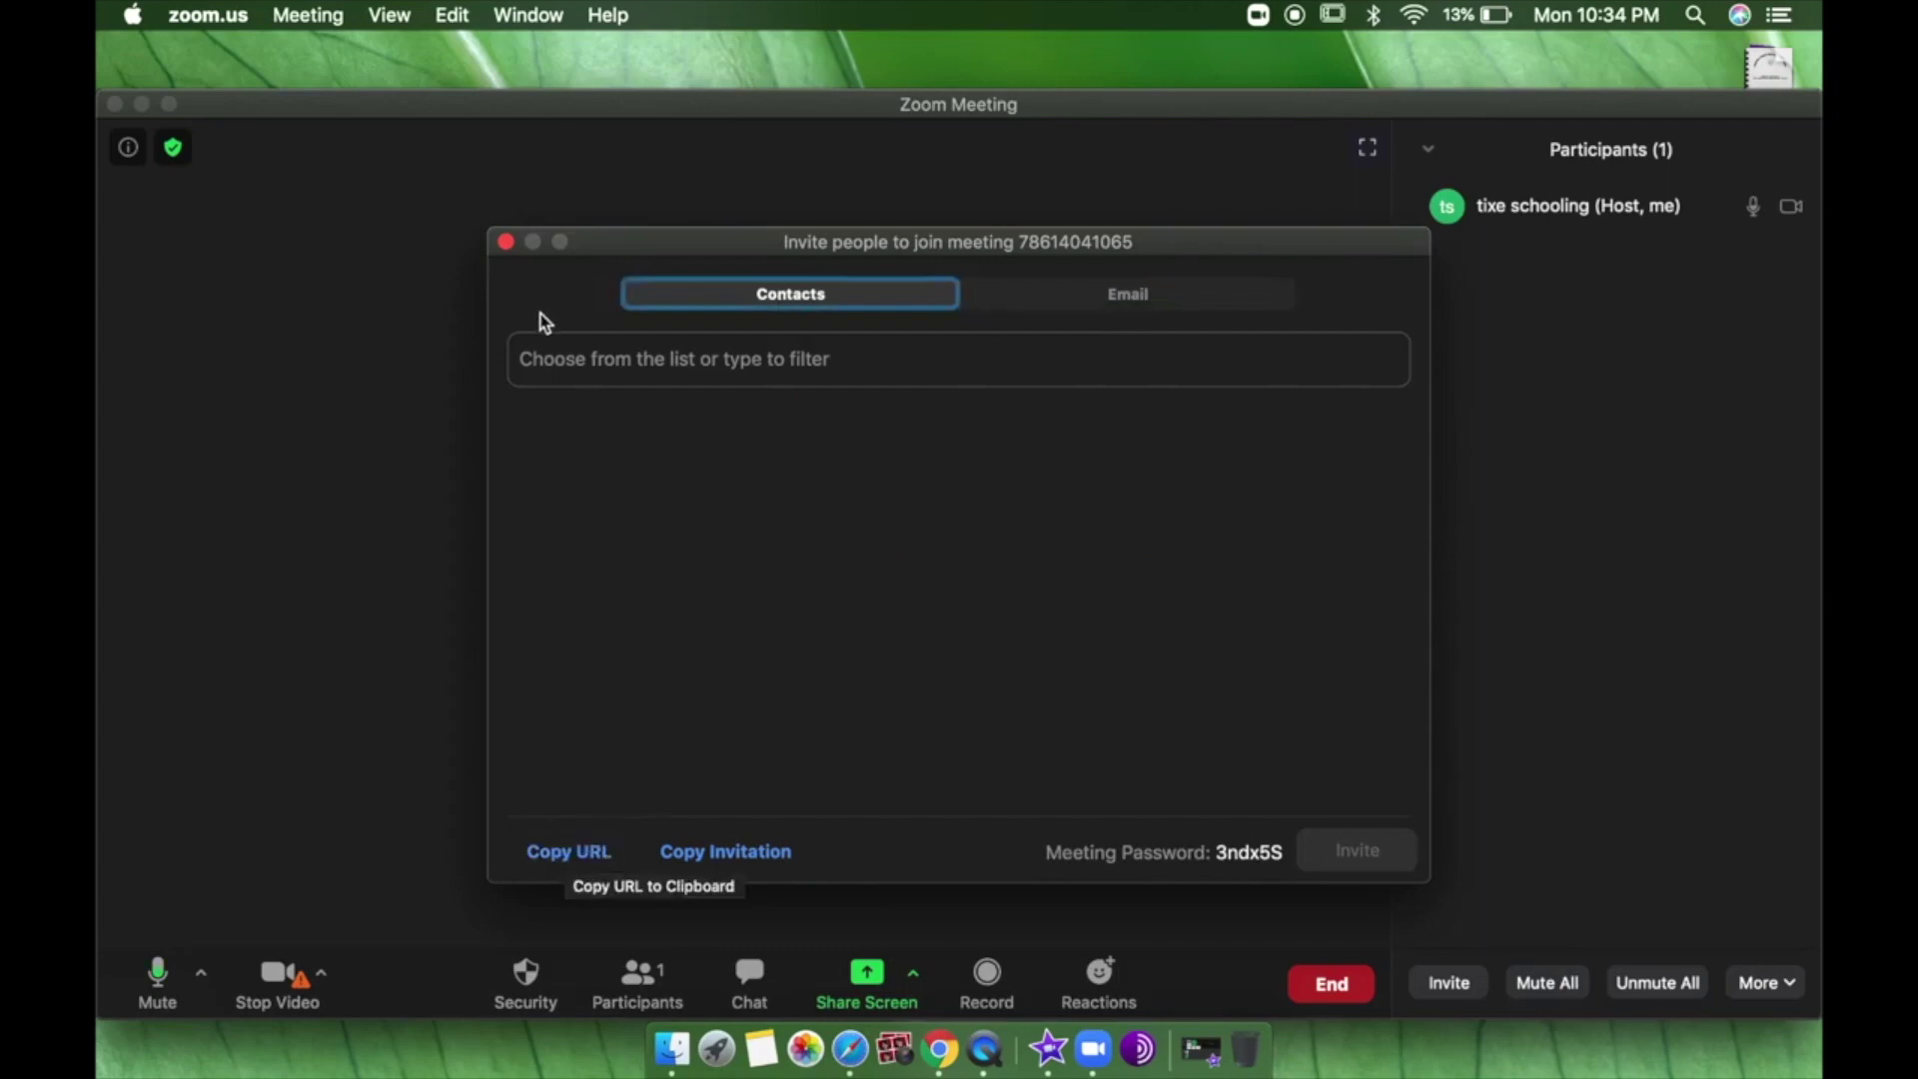
click(507, 241)
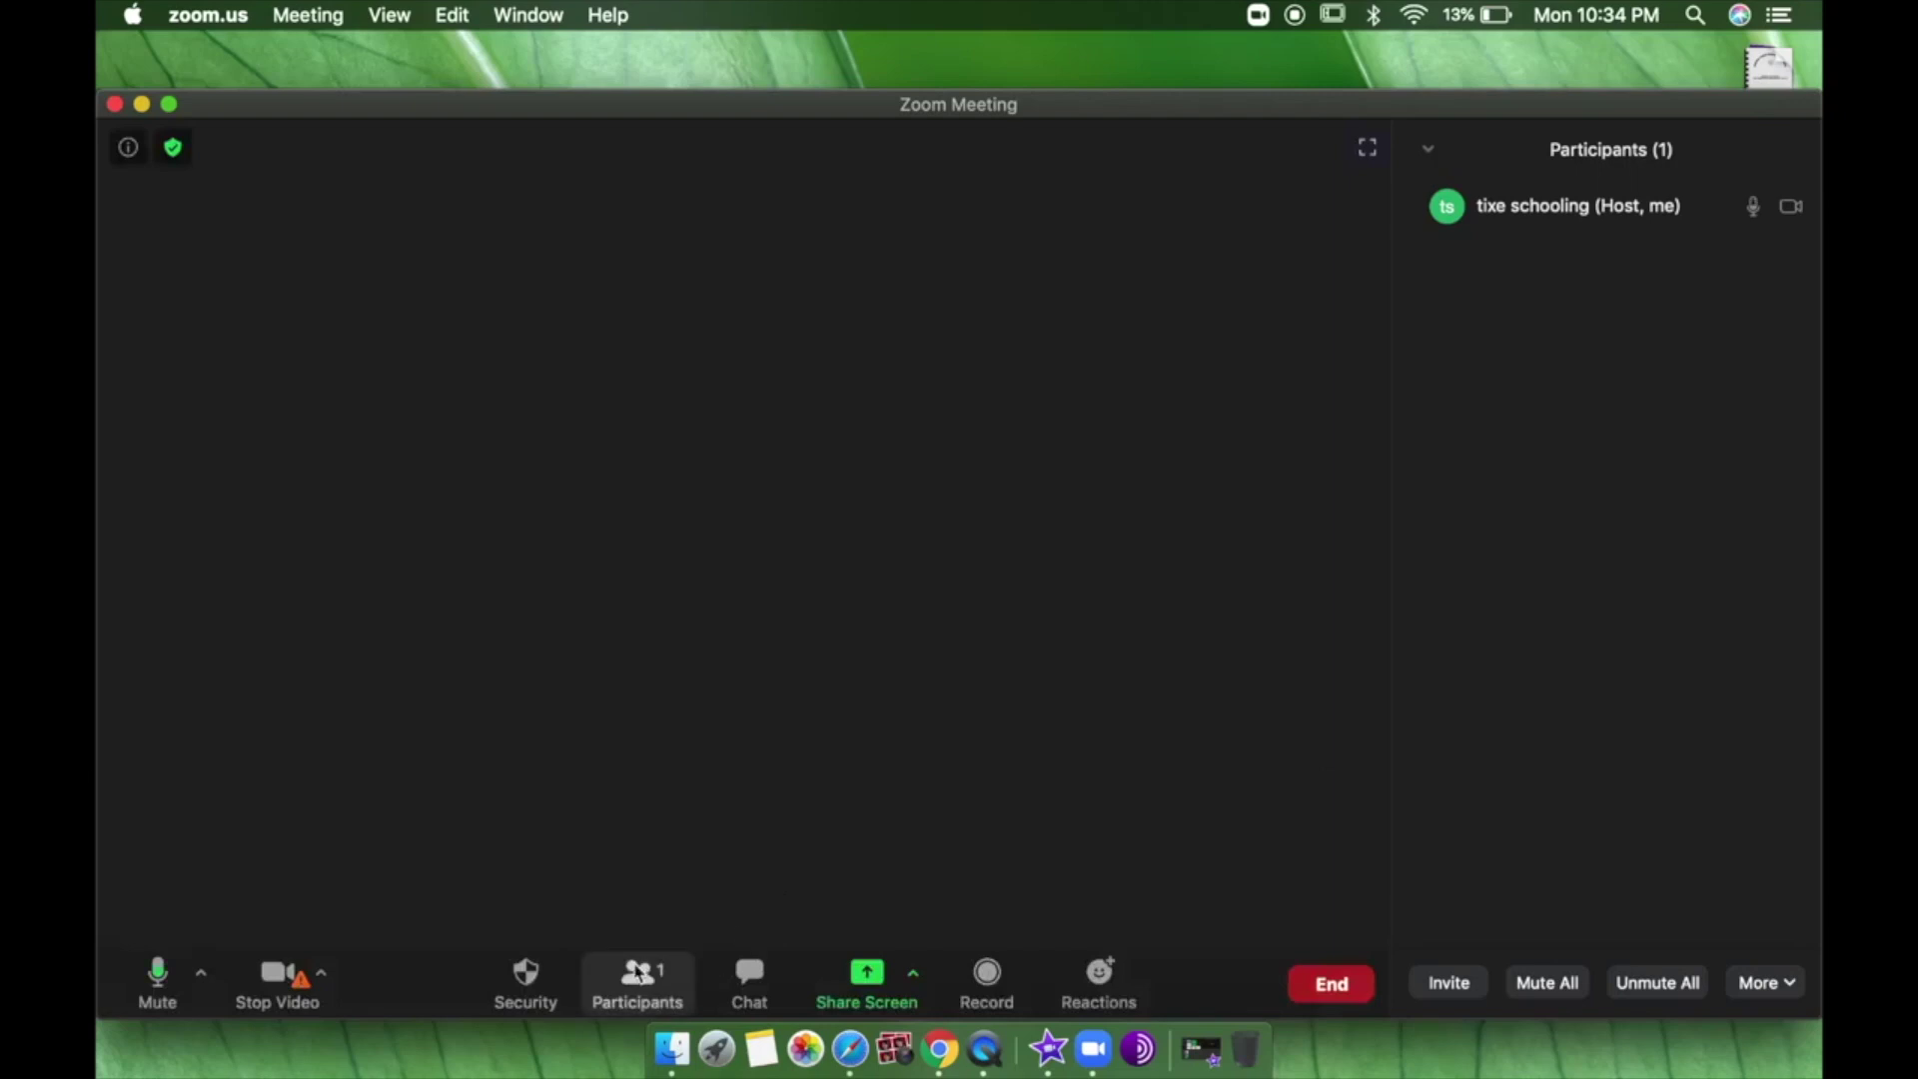
Show the chat and enable Mute Participants on Entry, letting participants unmute themselves.
click(751, 990)
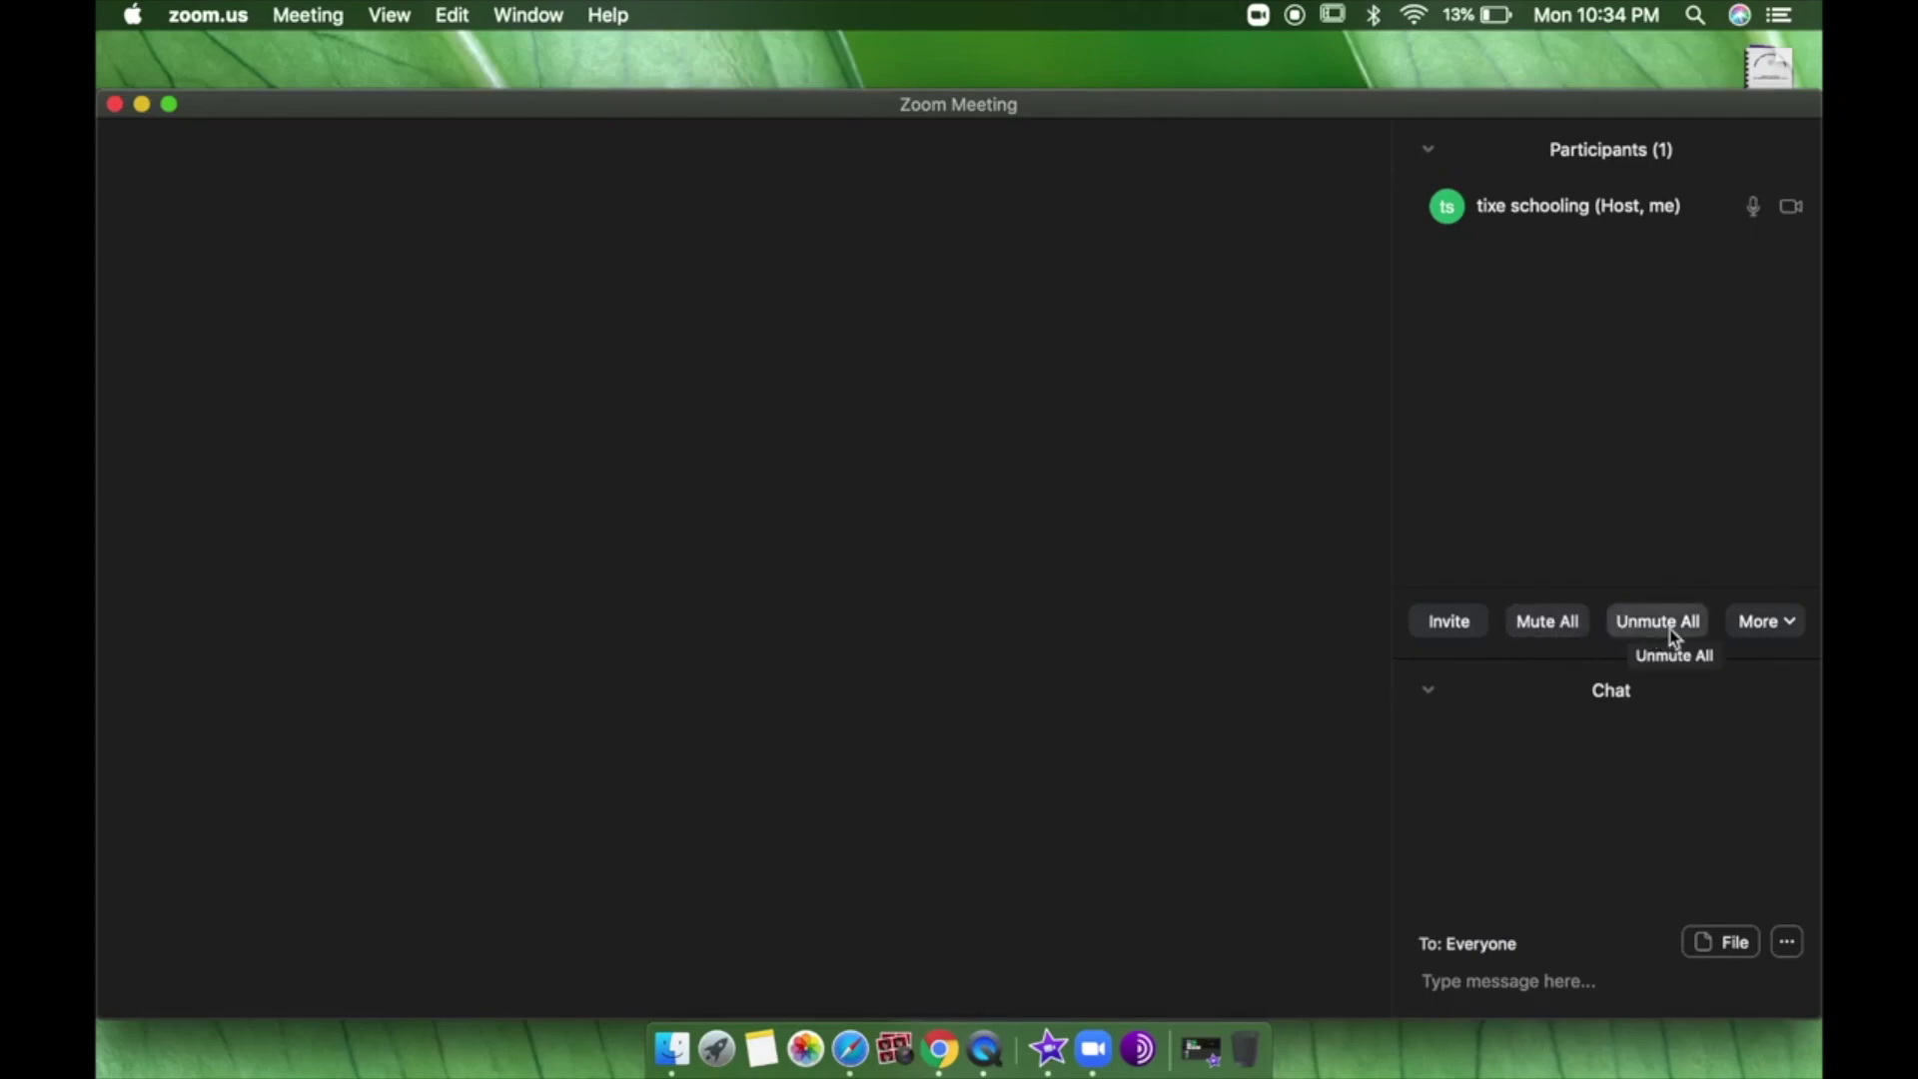
click(1776, 620)
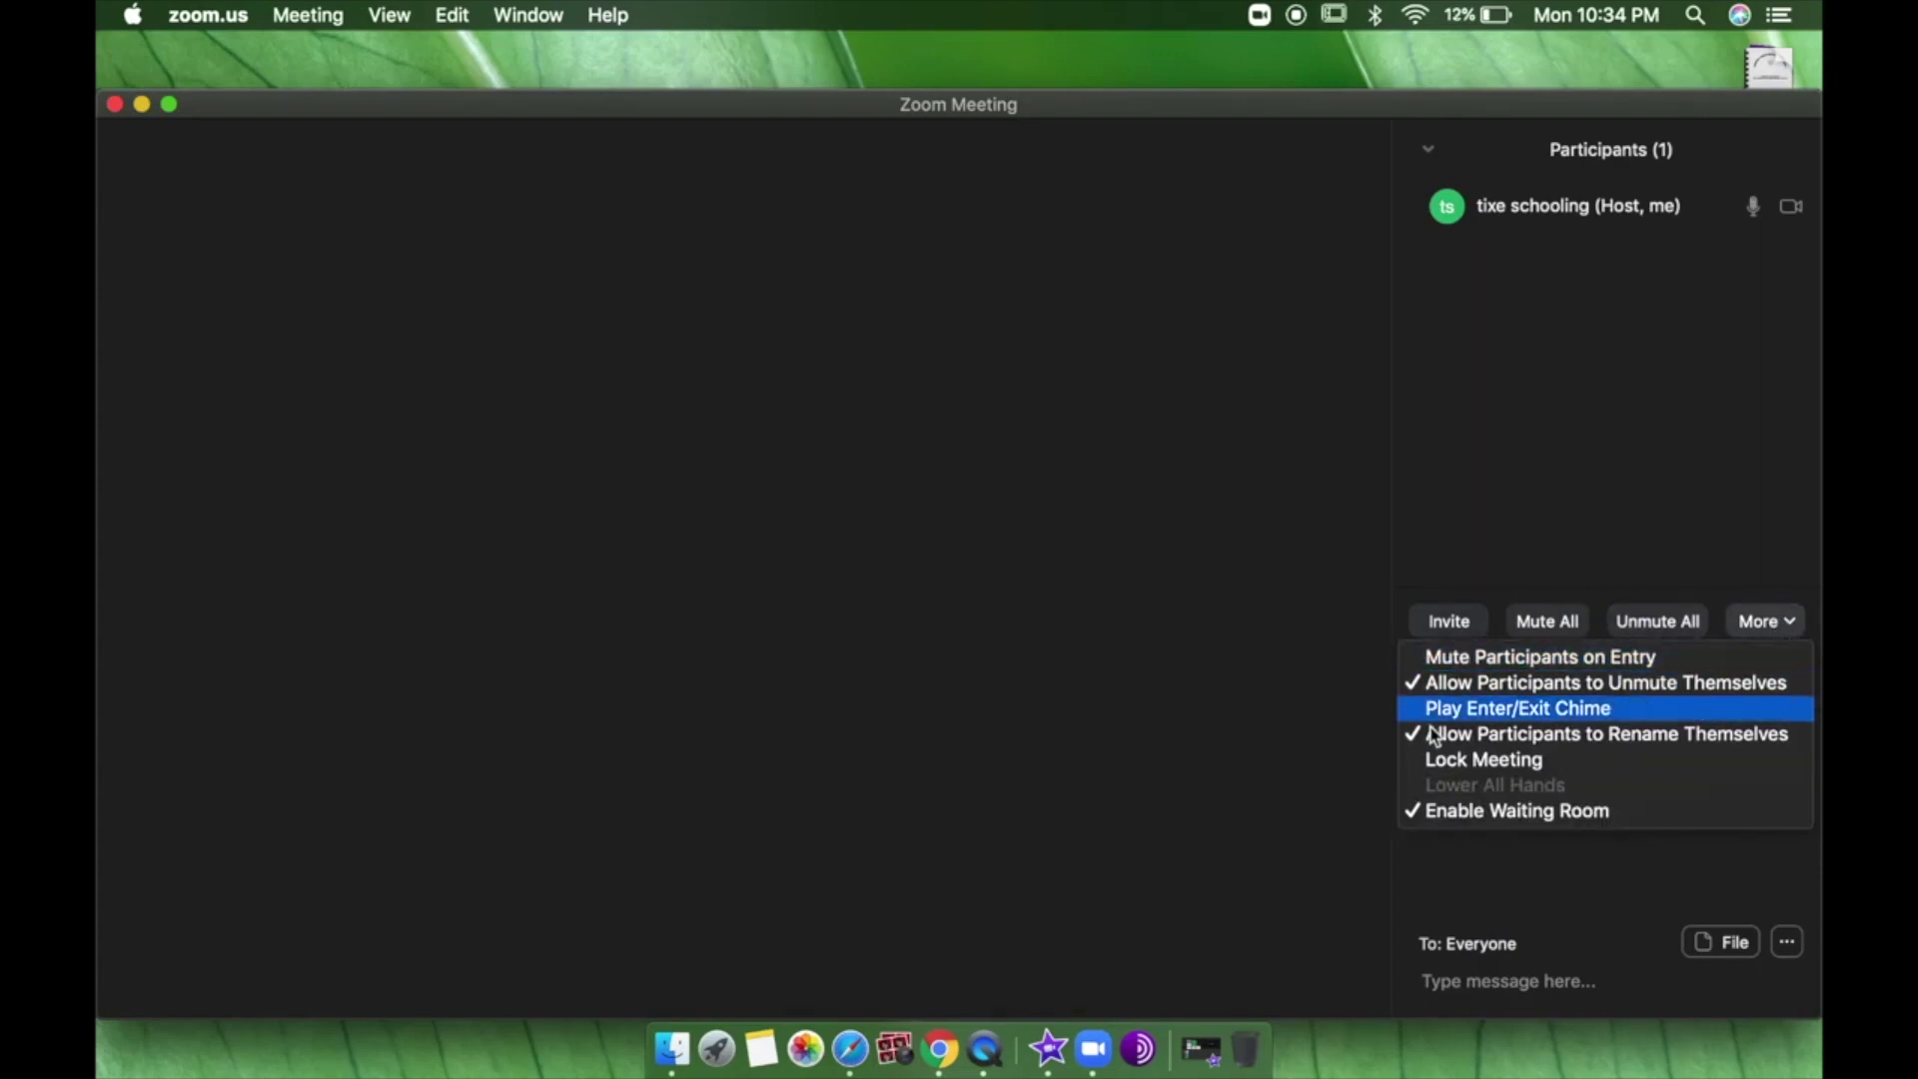
click(1482, 659)
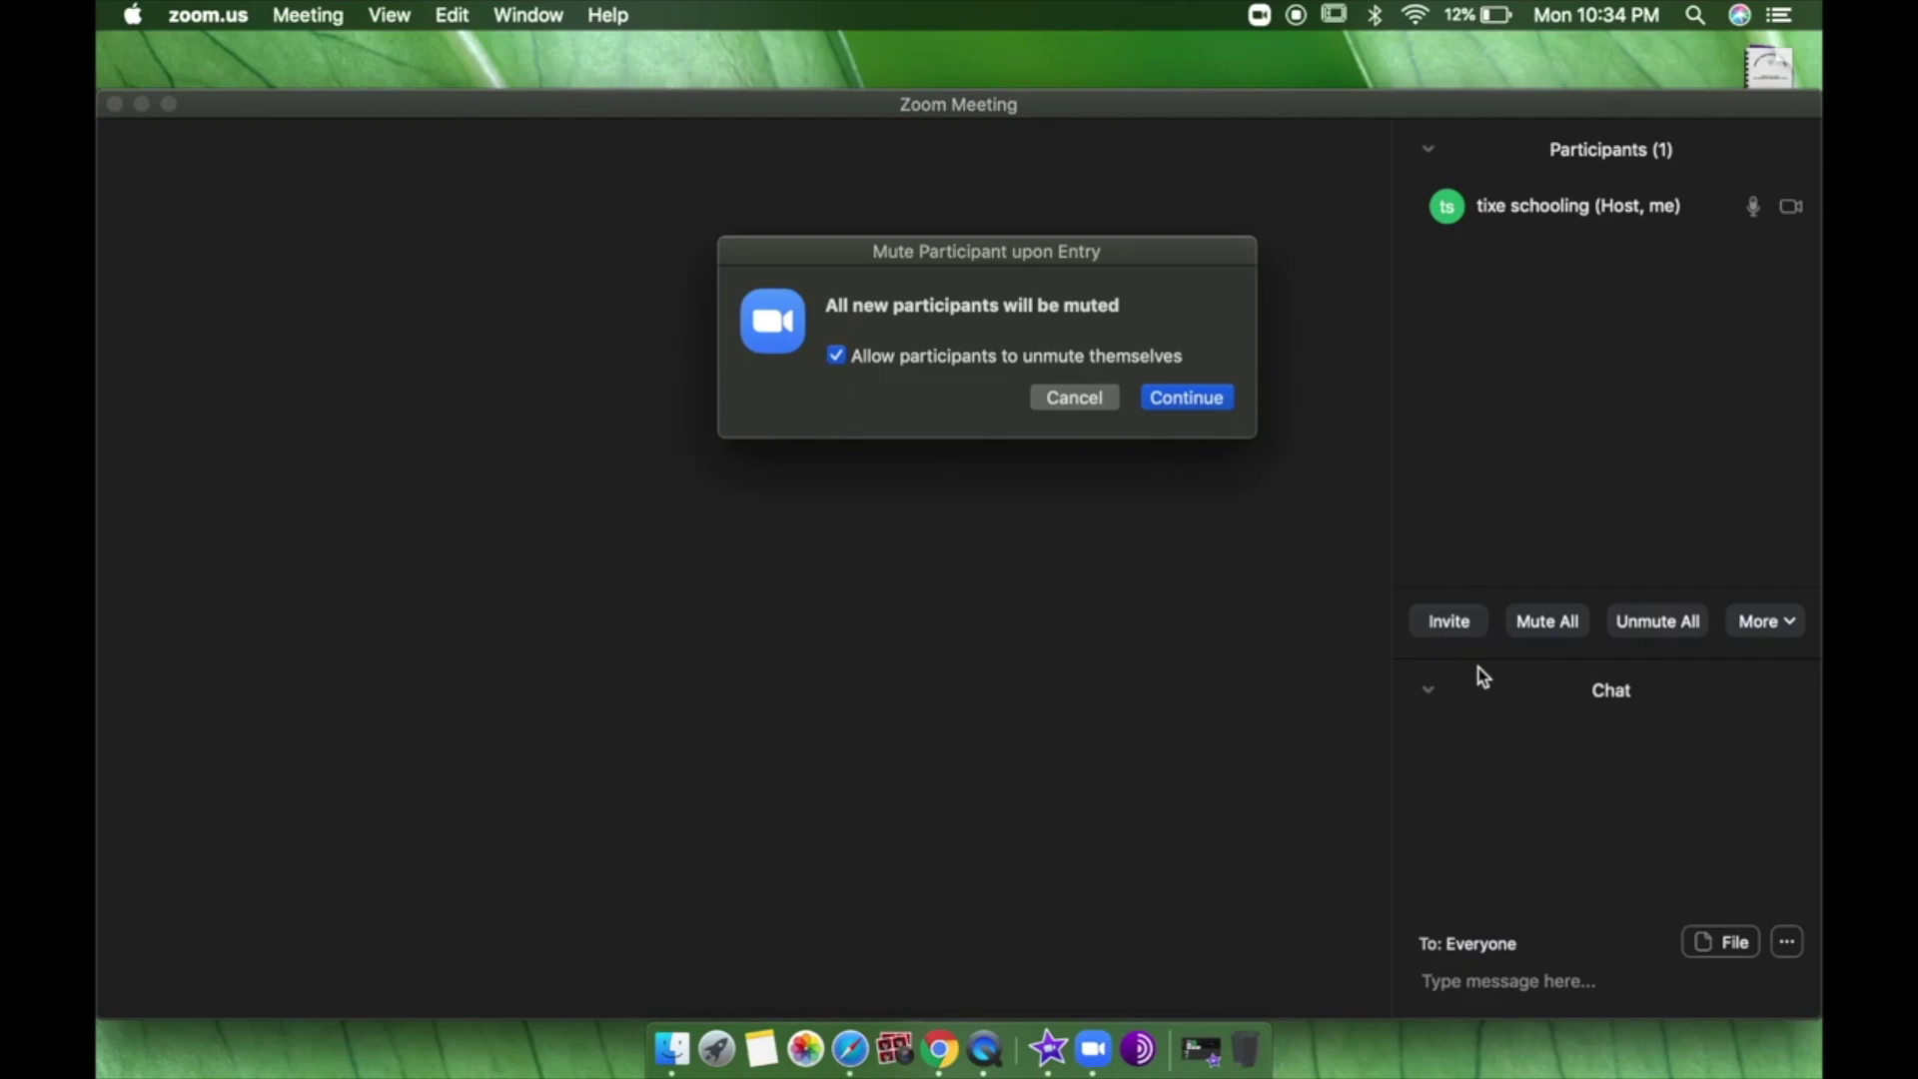
click(1175, 396)
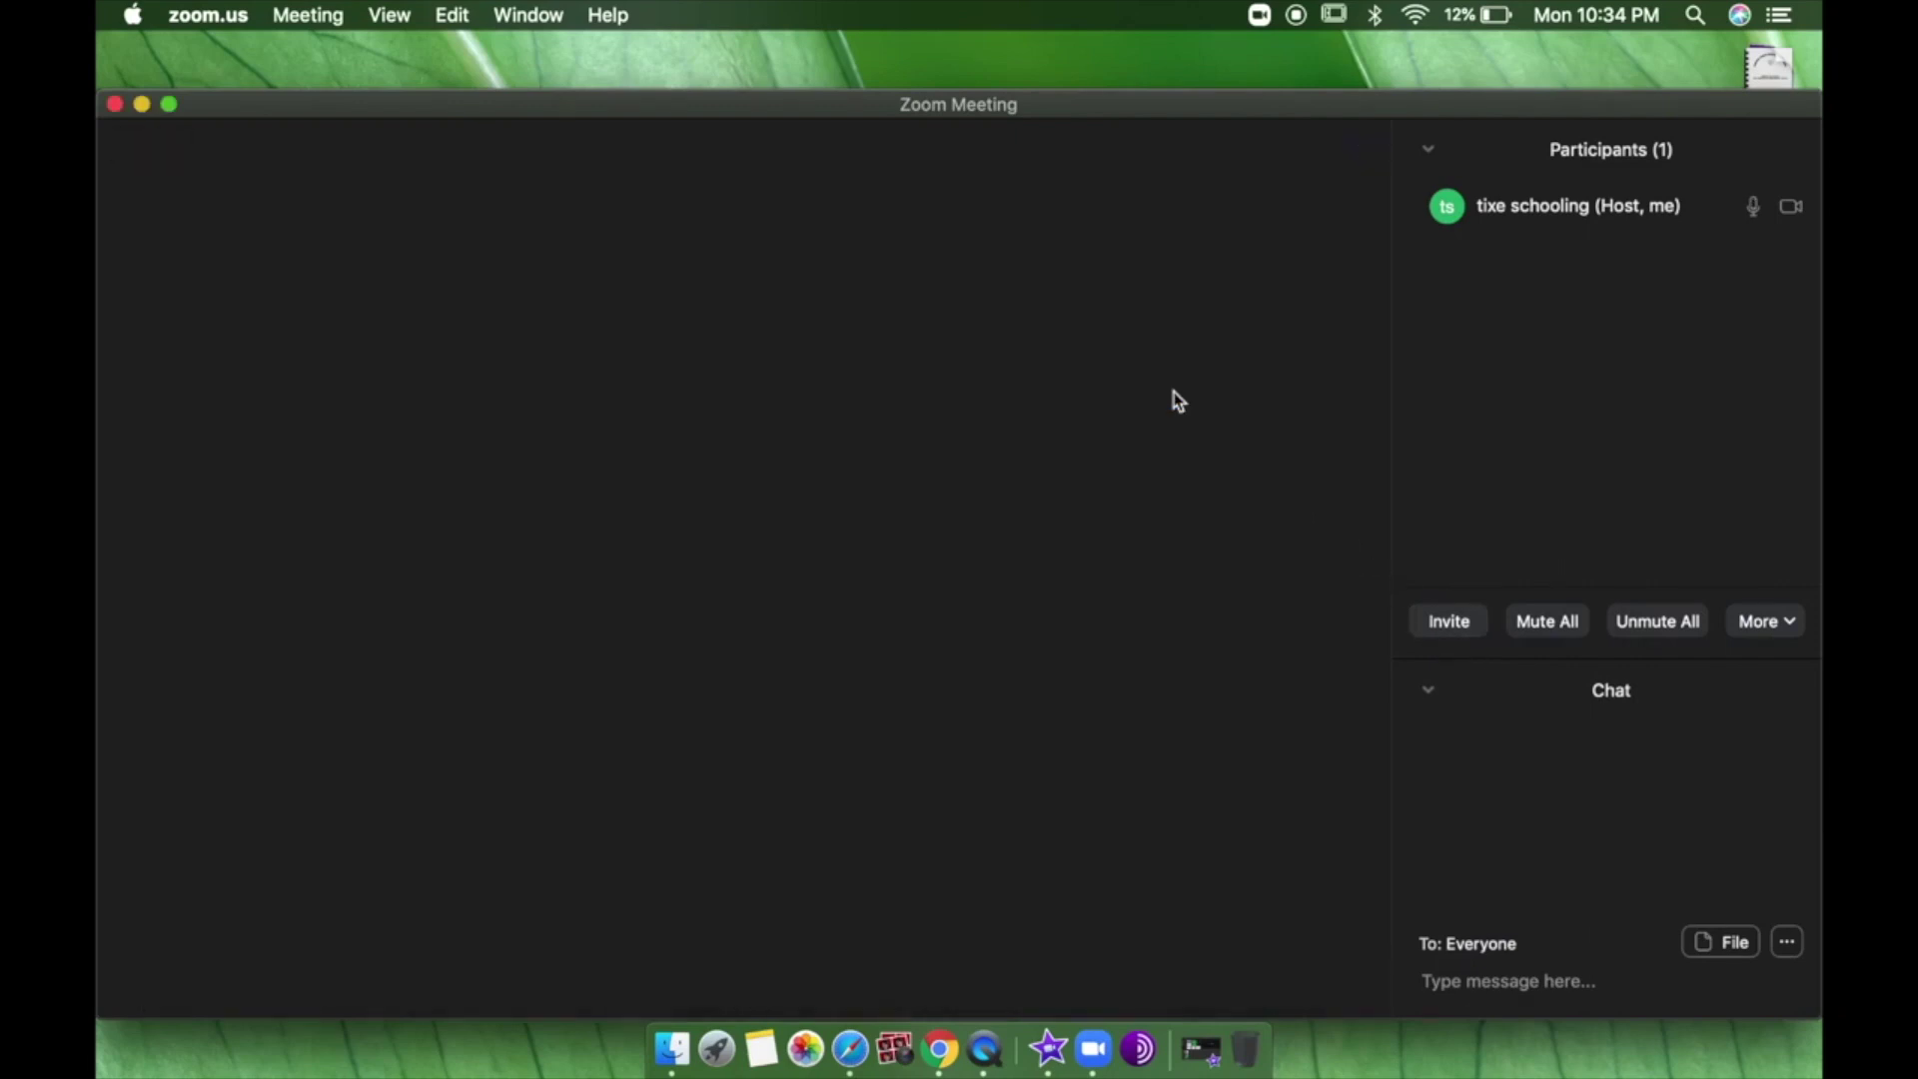
click(1748, 621)
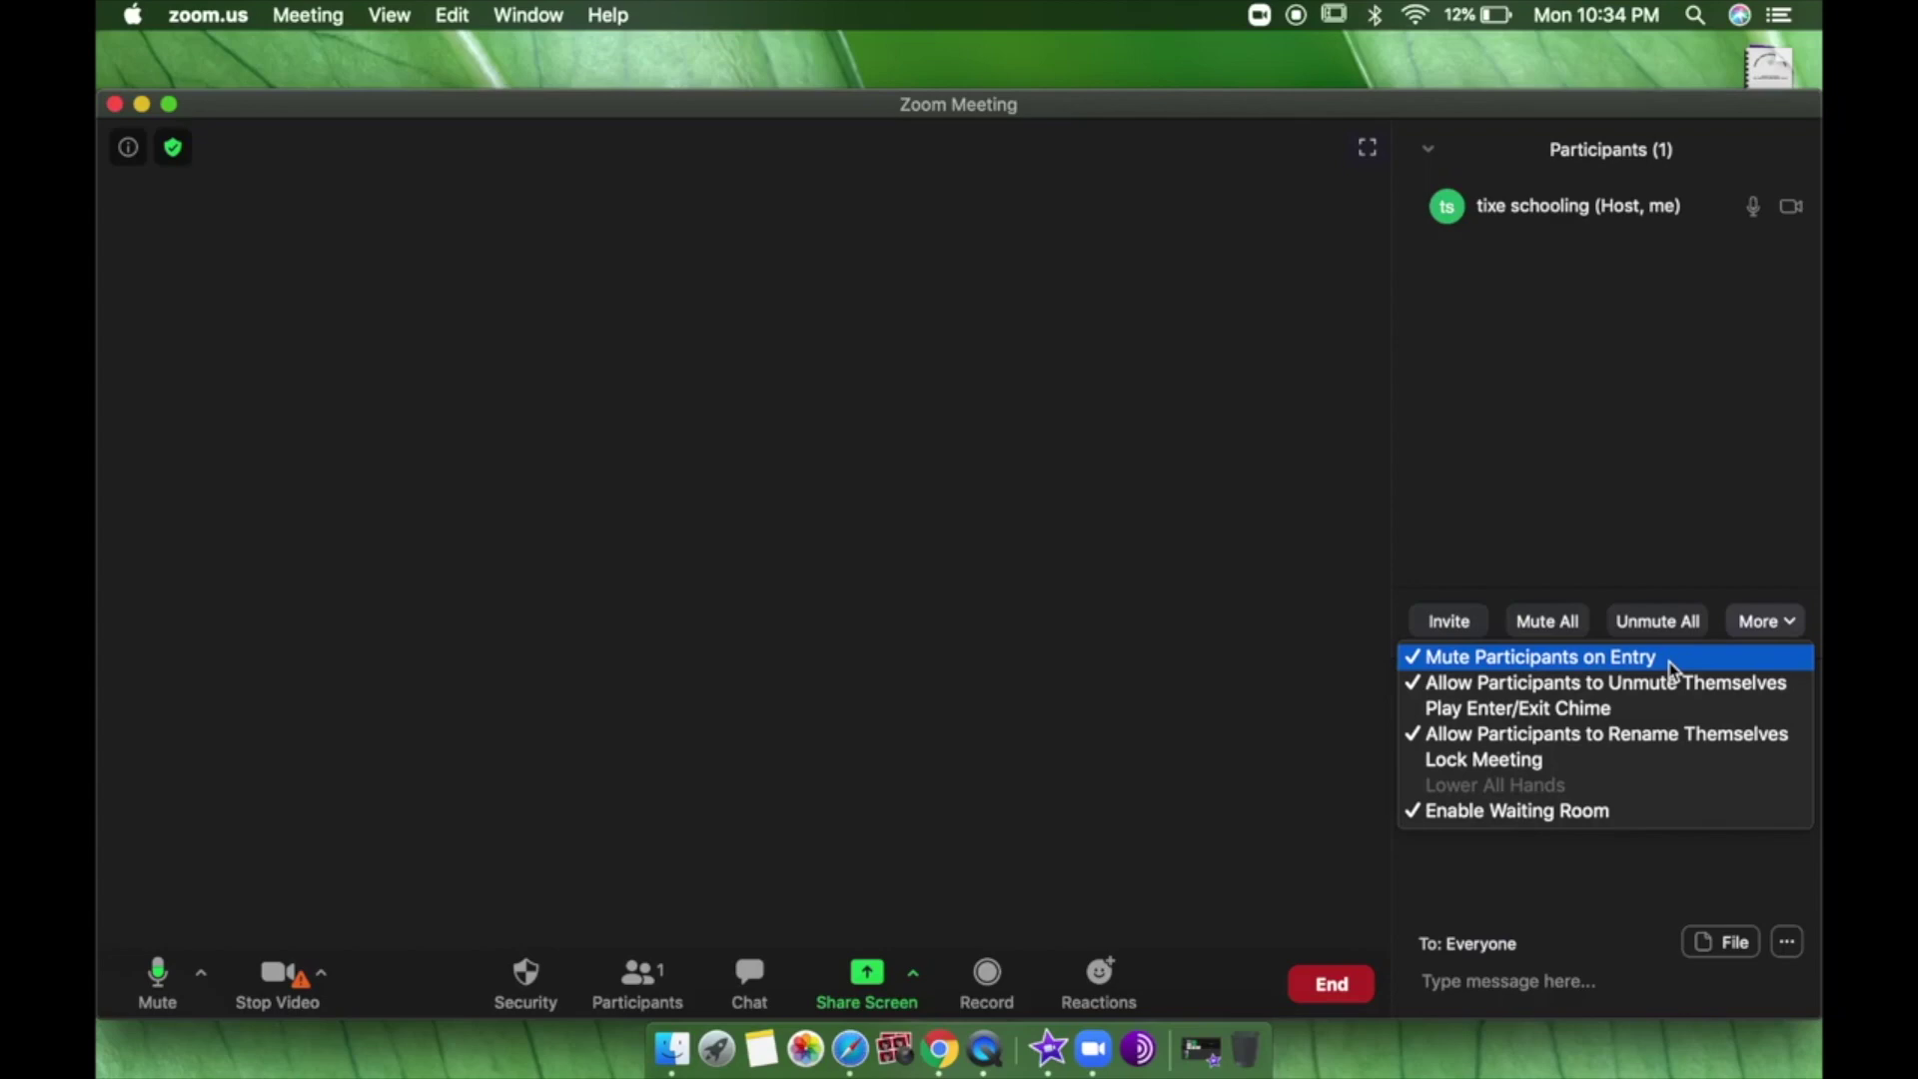
click(1647, 536)
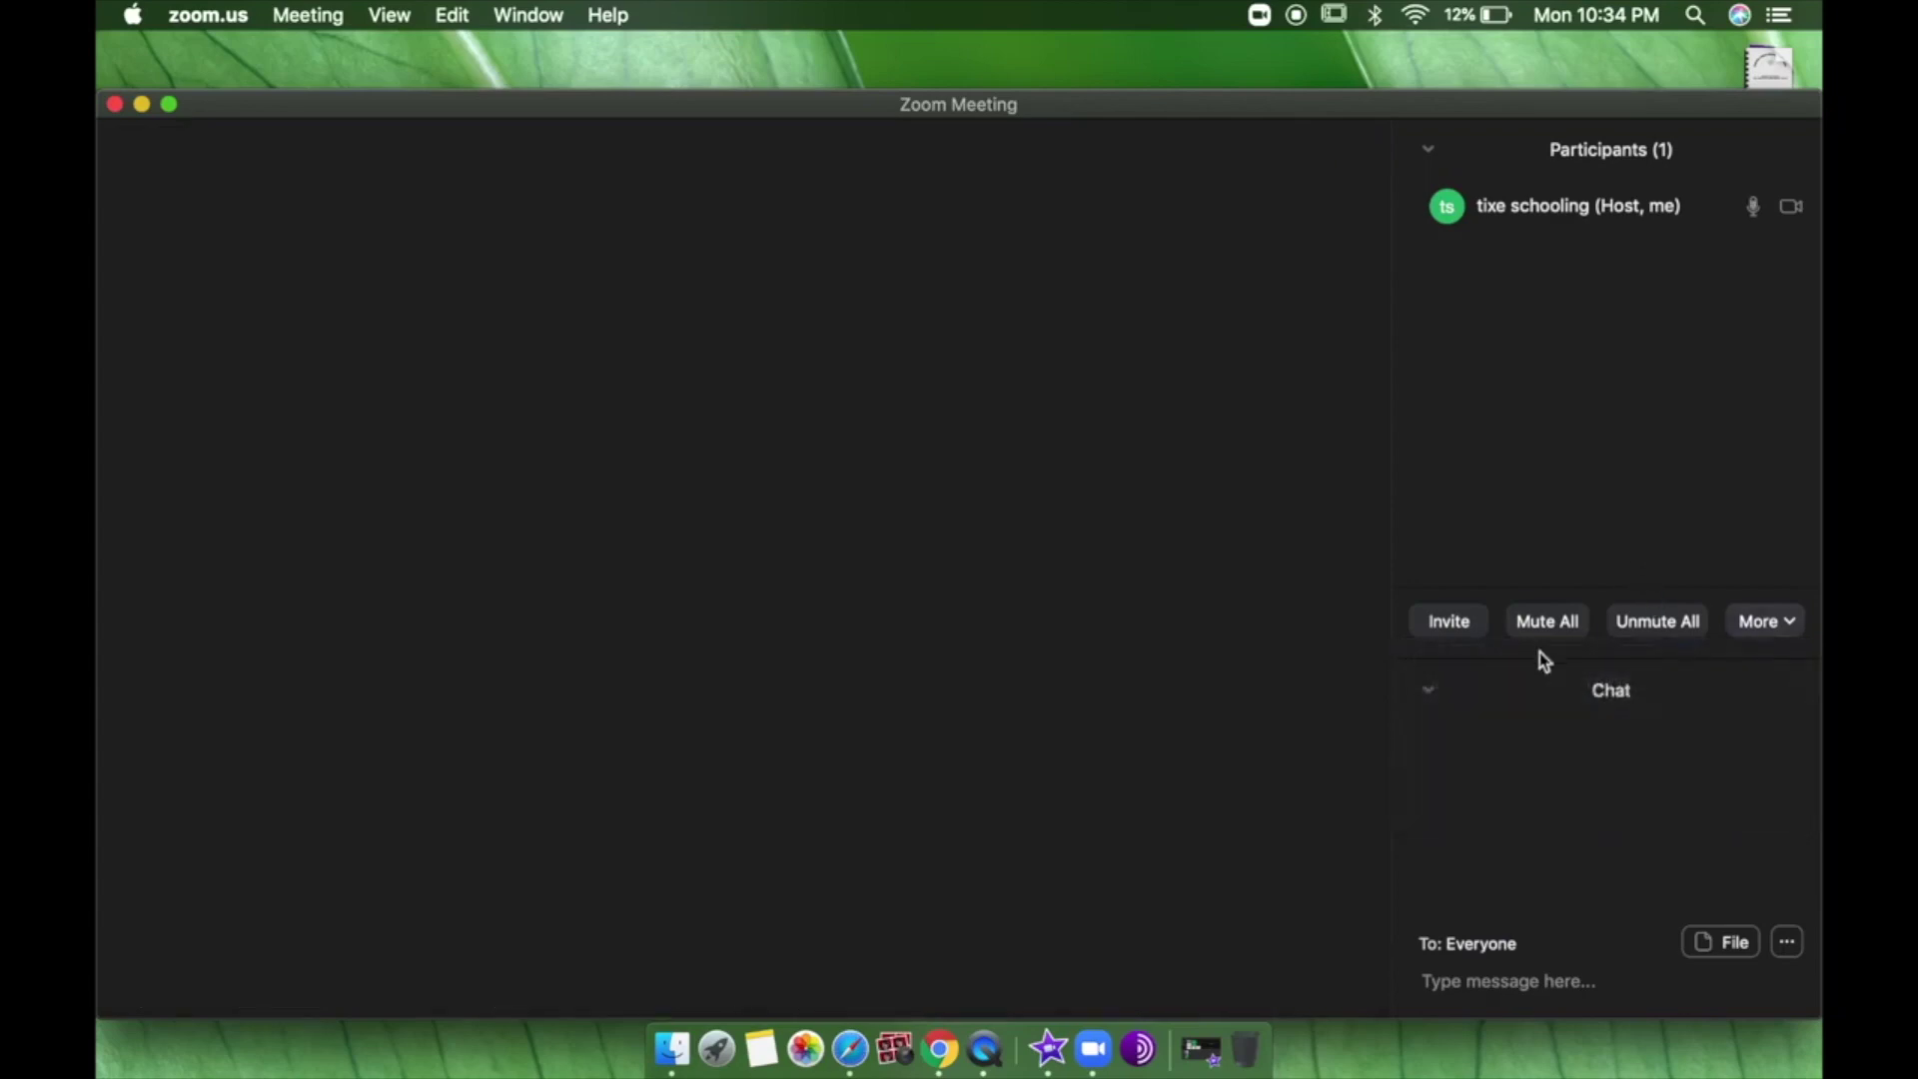
Change the 'Participant Can Chat With' permission from the chat panel's options menu.
click(1508, 980)
click(1785, 949)
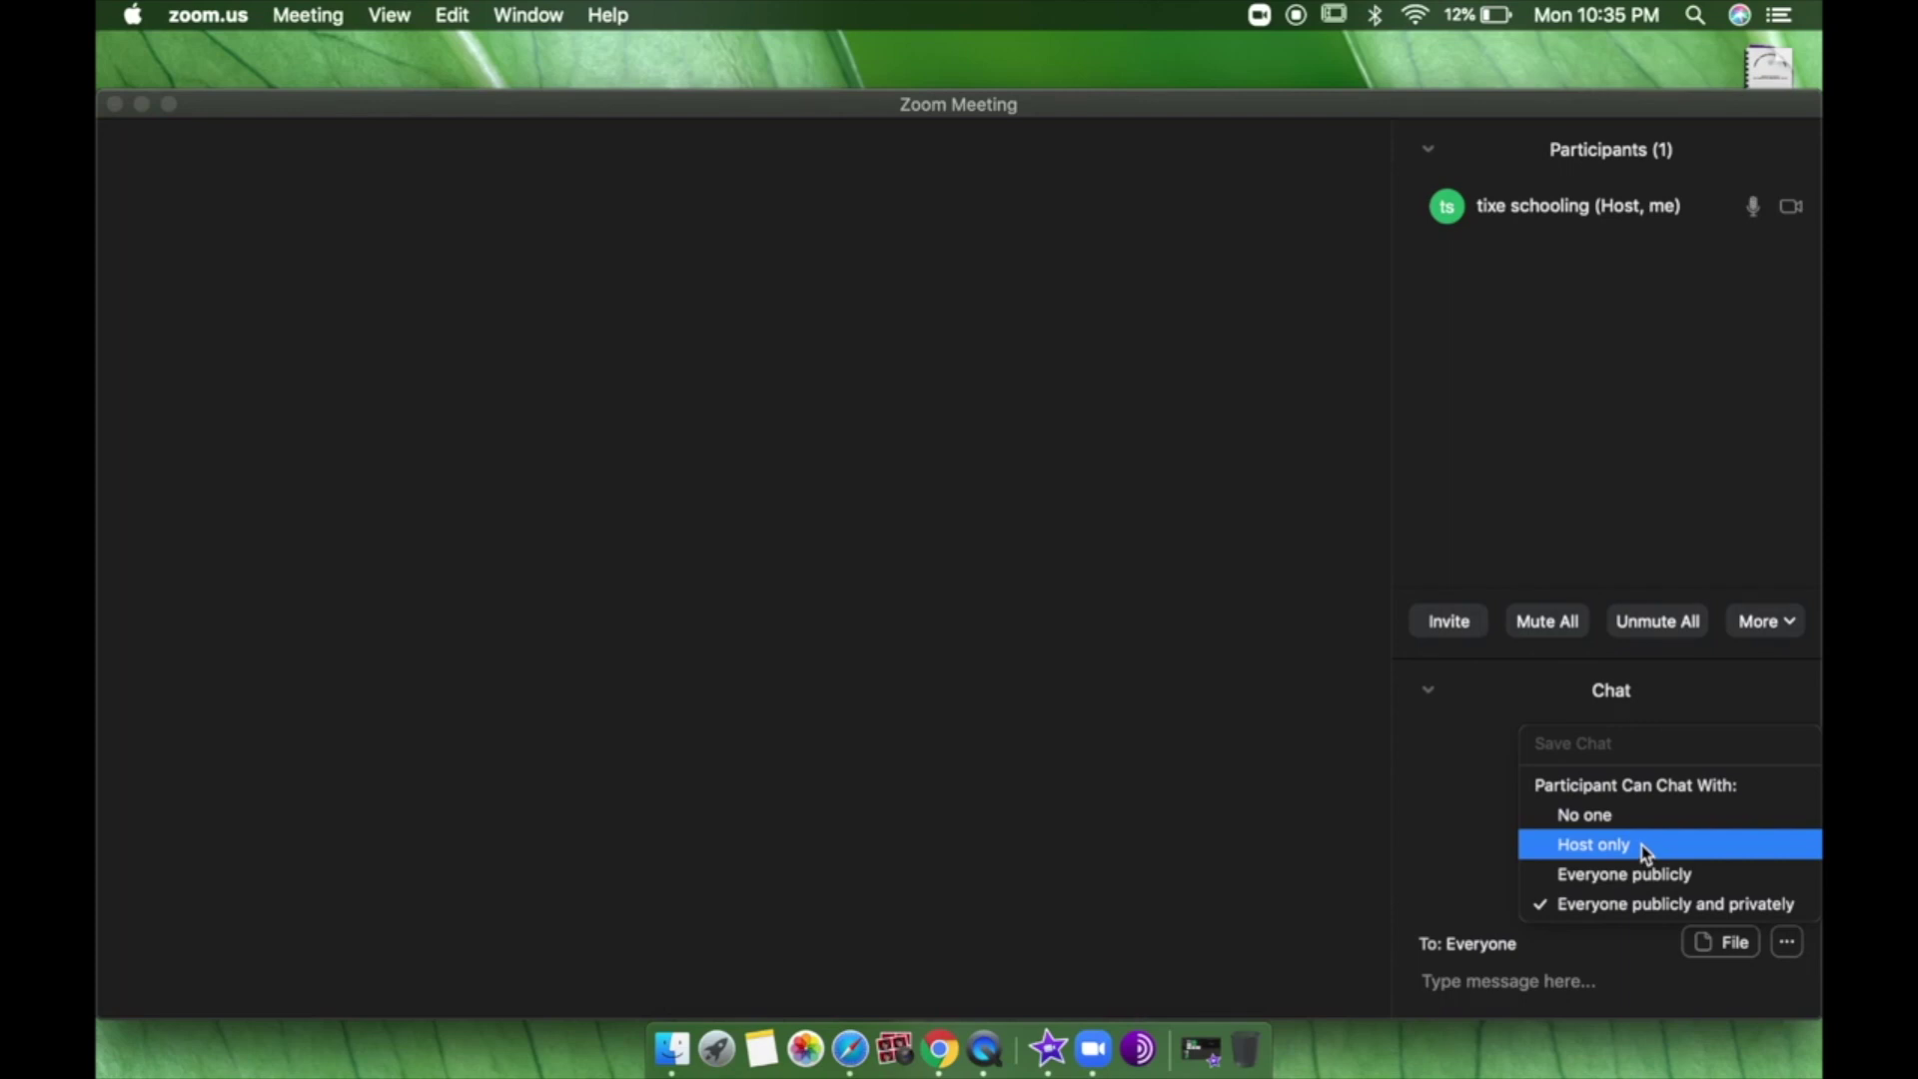
click(1573, 814)
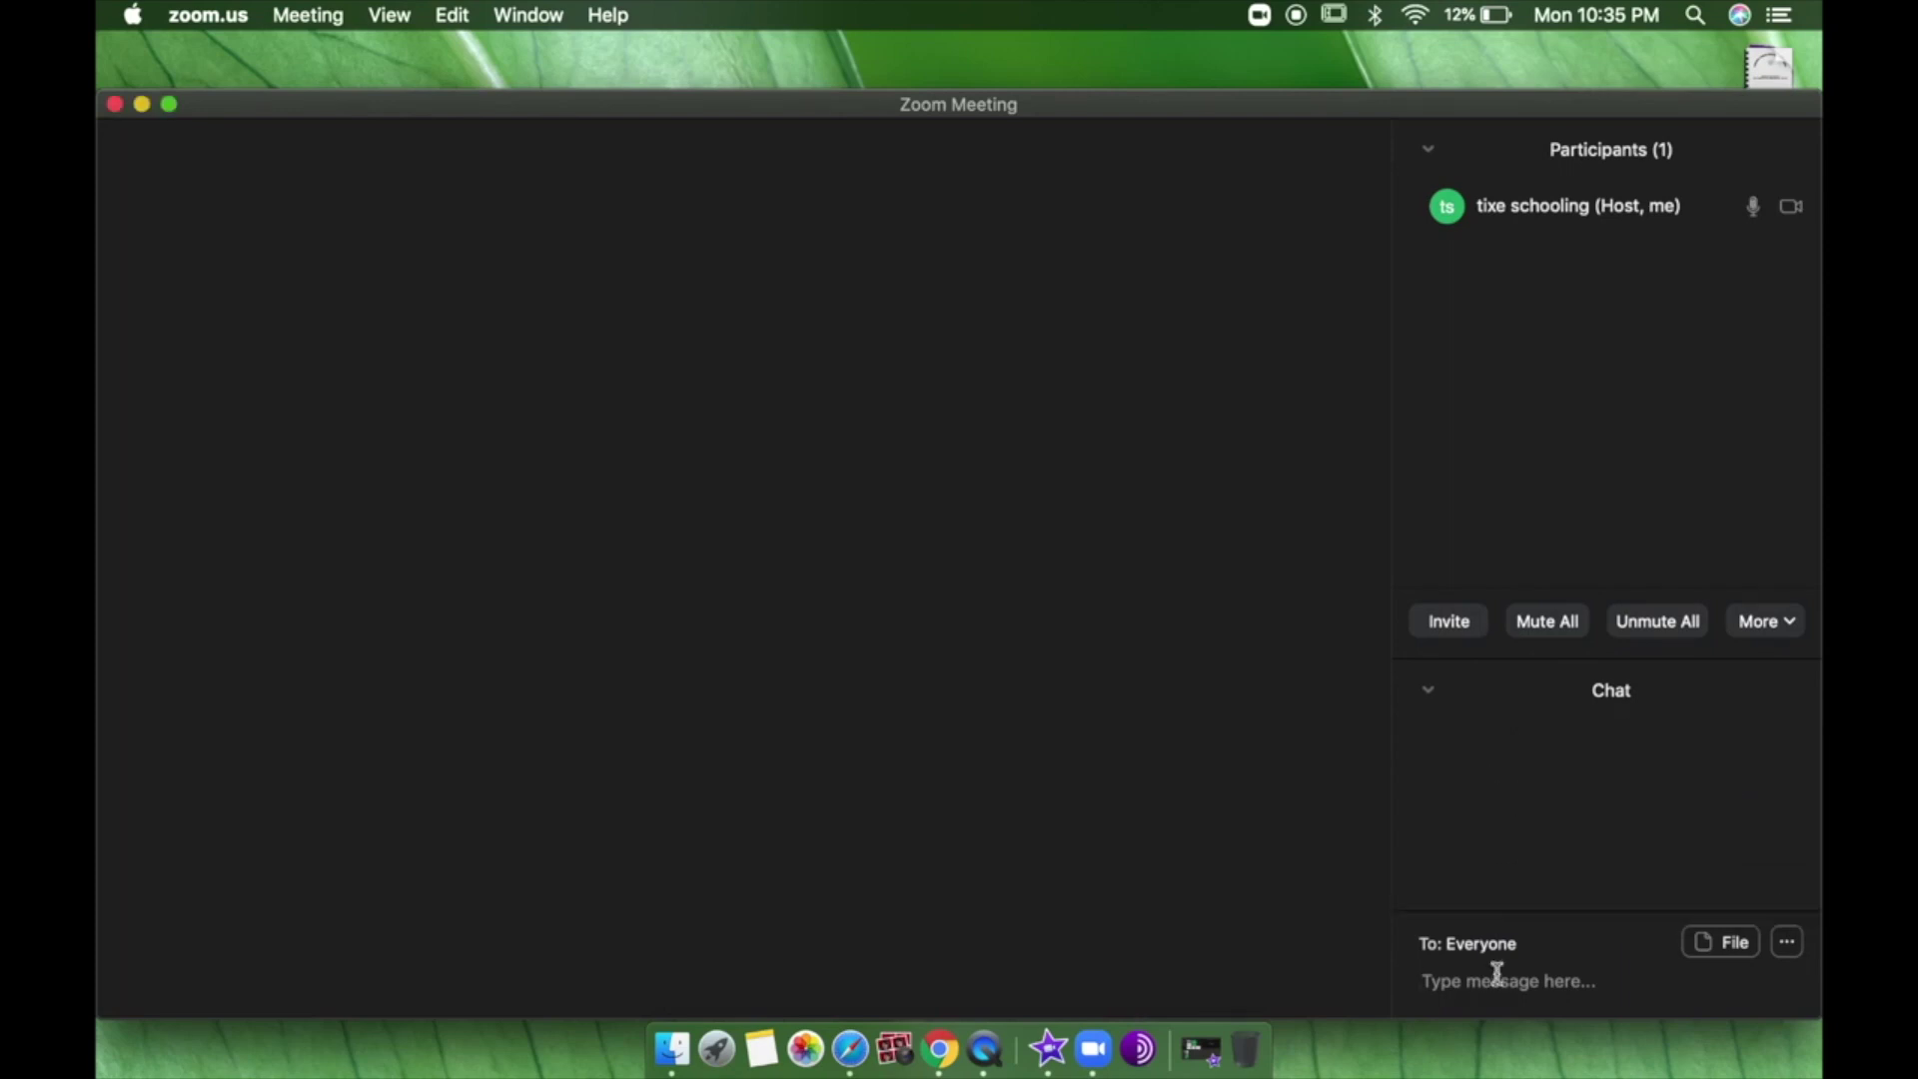
mouse_move(1310, 745)
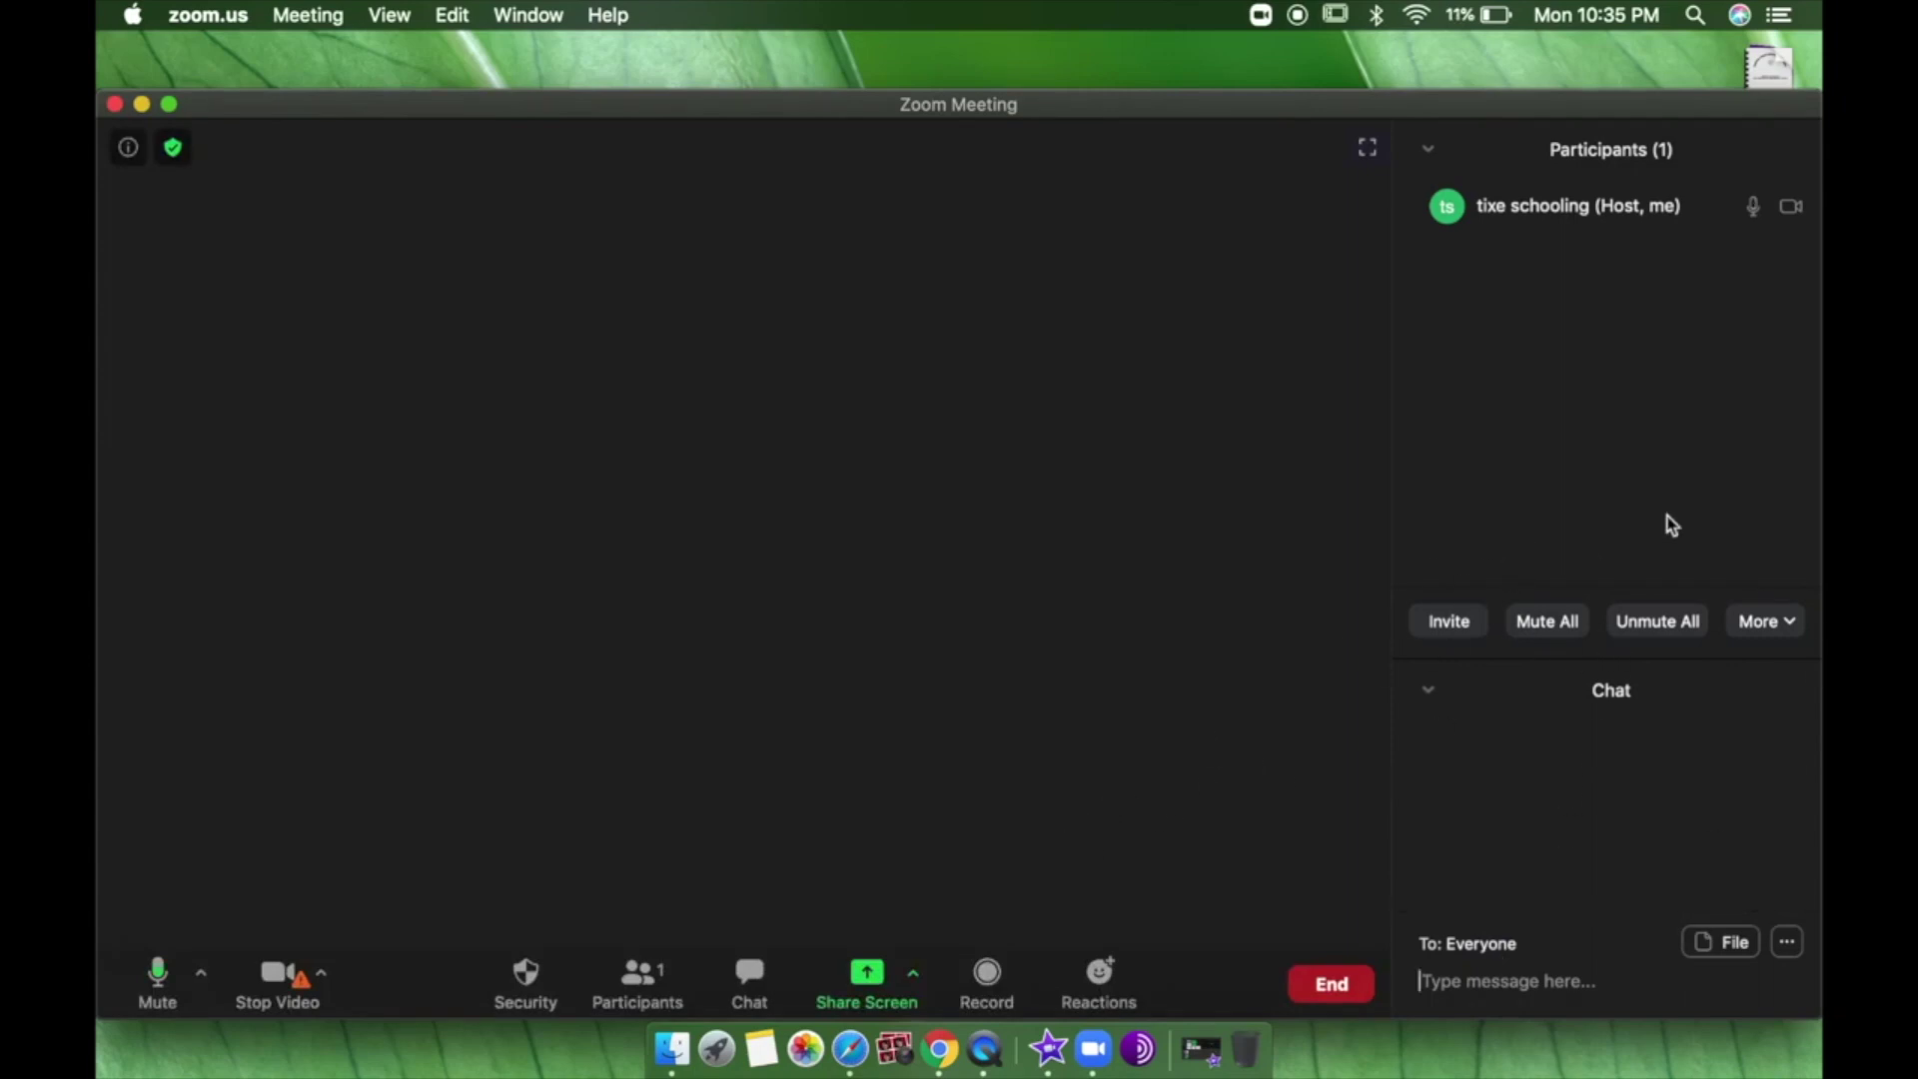
Share a blank Whiteboard with the meeting from the Share Screen picker.
click(898, 992)
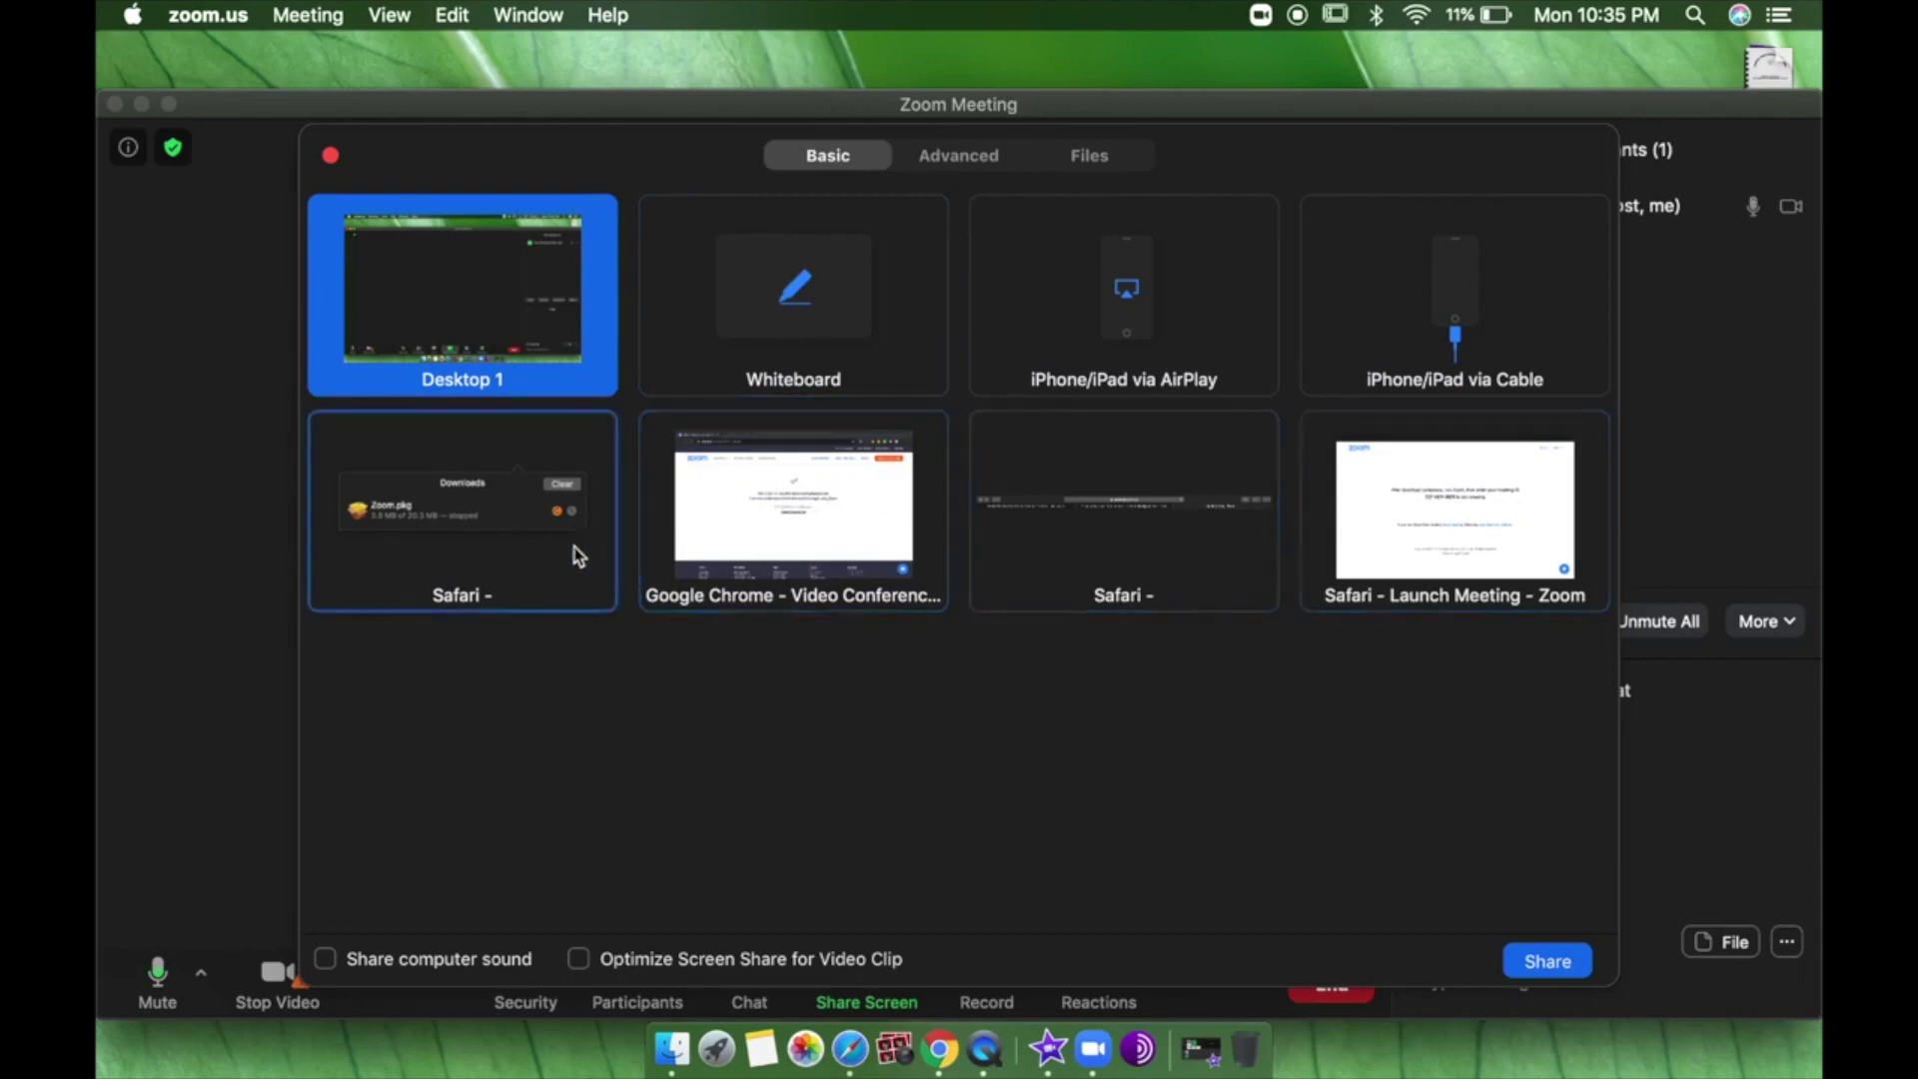
click(794, 347)
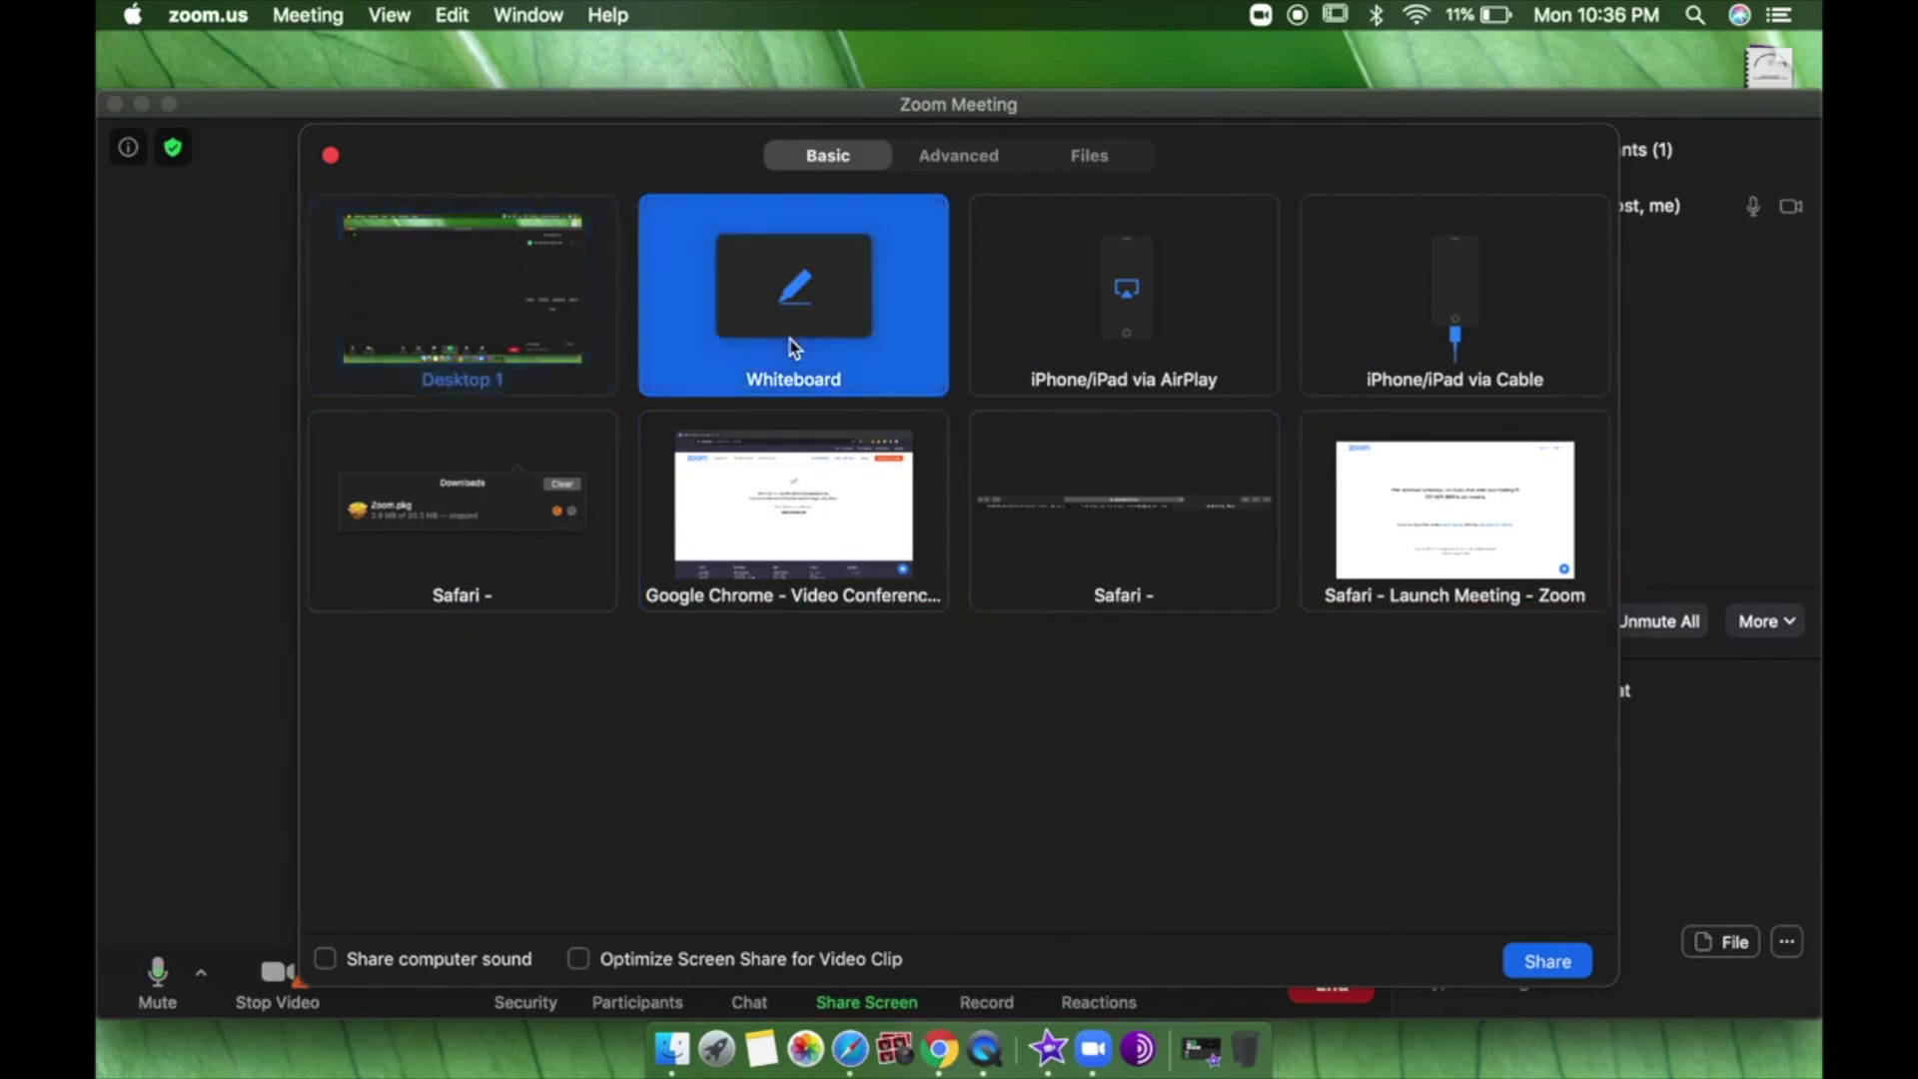
click(1558, 961)
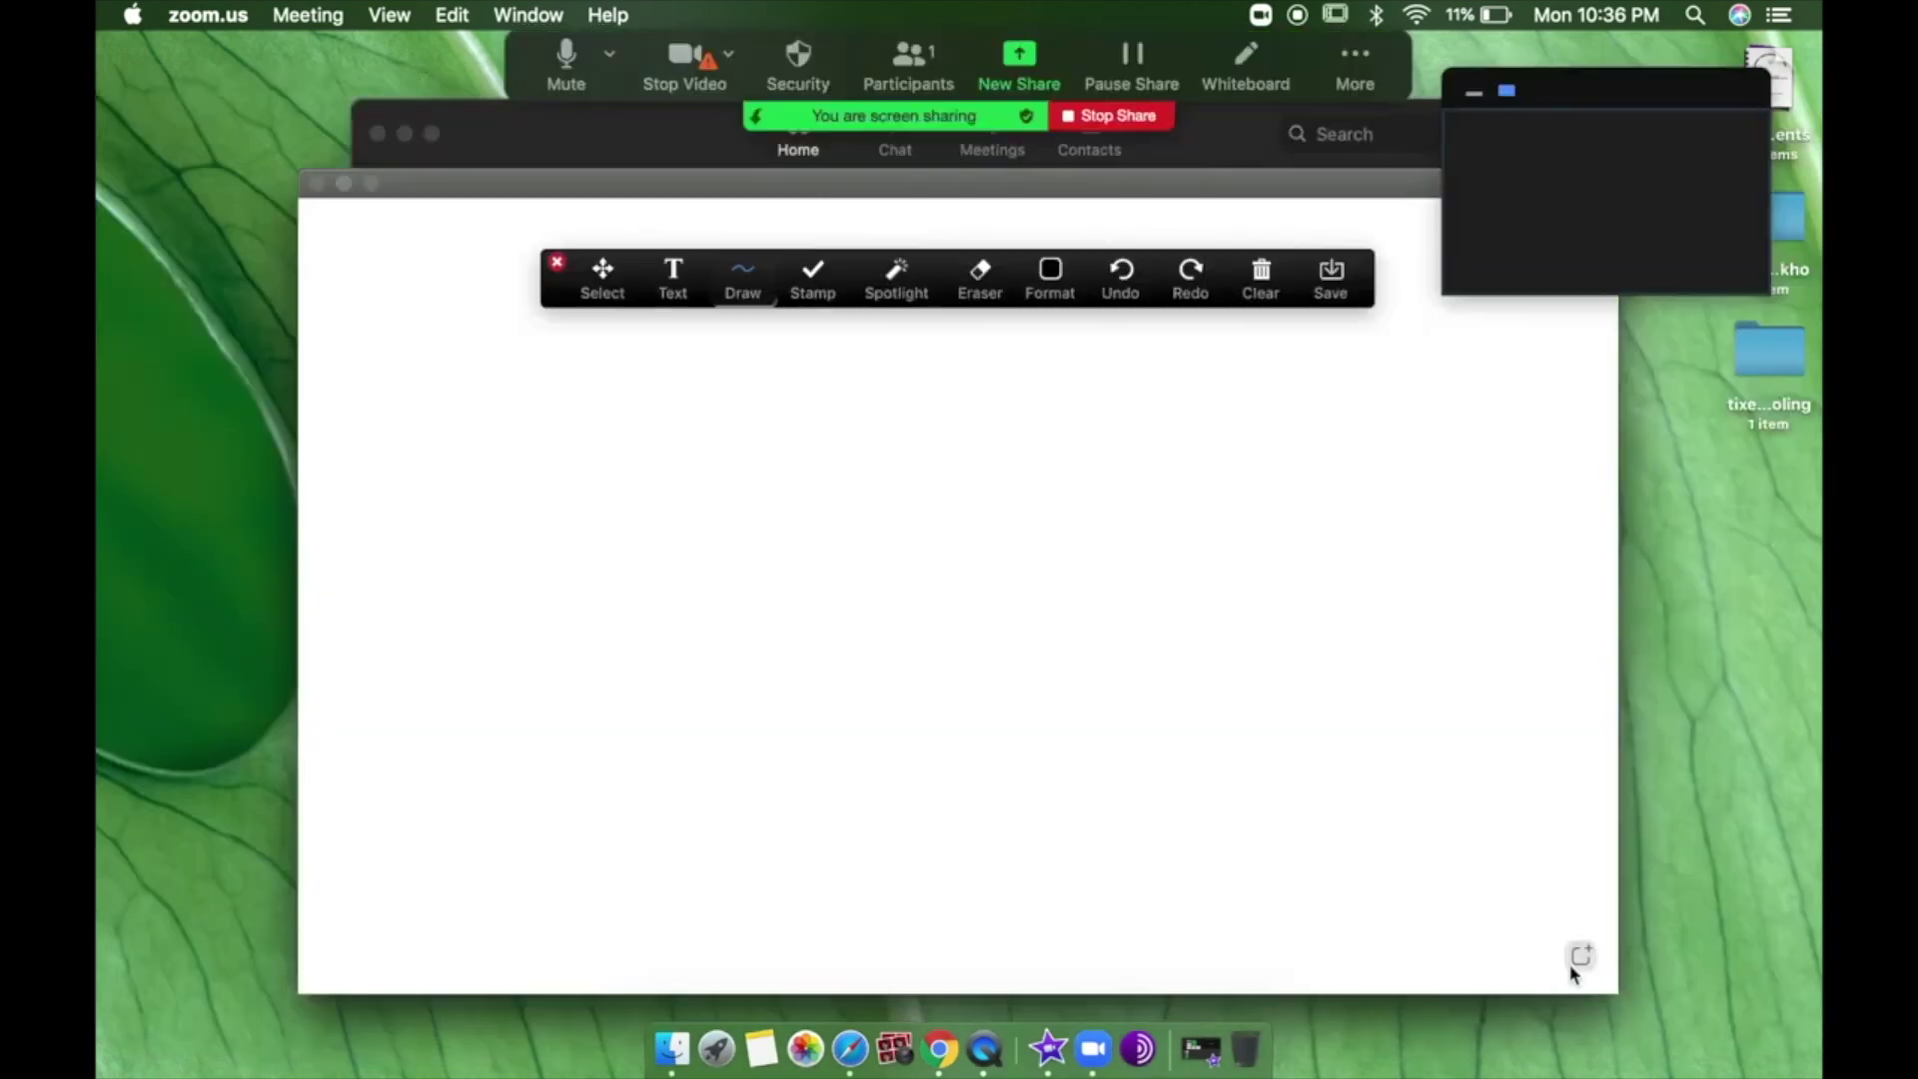
Draw a freehand line on the whiteboard, select the Text tool, then stop sharing.
mouse_move(664, 510)
mouse_down()
mouse_move(809, 588)
mouse_move(894, 537)
mouse_move(854, 777)
mouse_move(982, 510)
mouse_move(1030, 616)
mouse_move(1007, 661)
mouse_up()
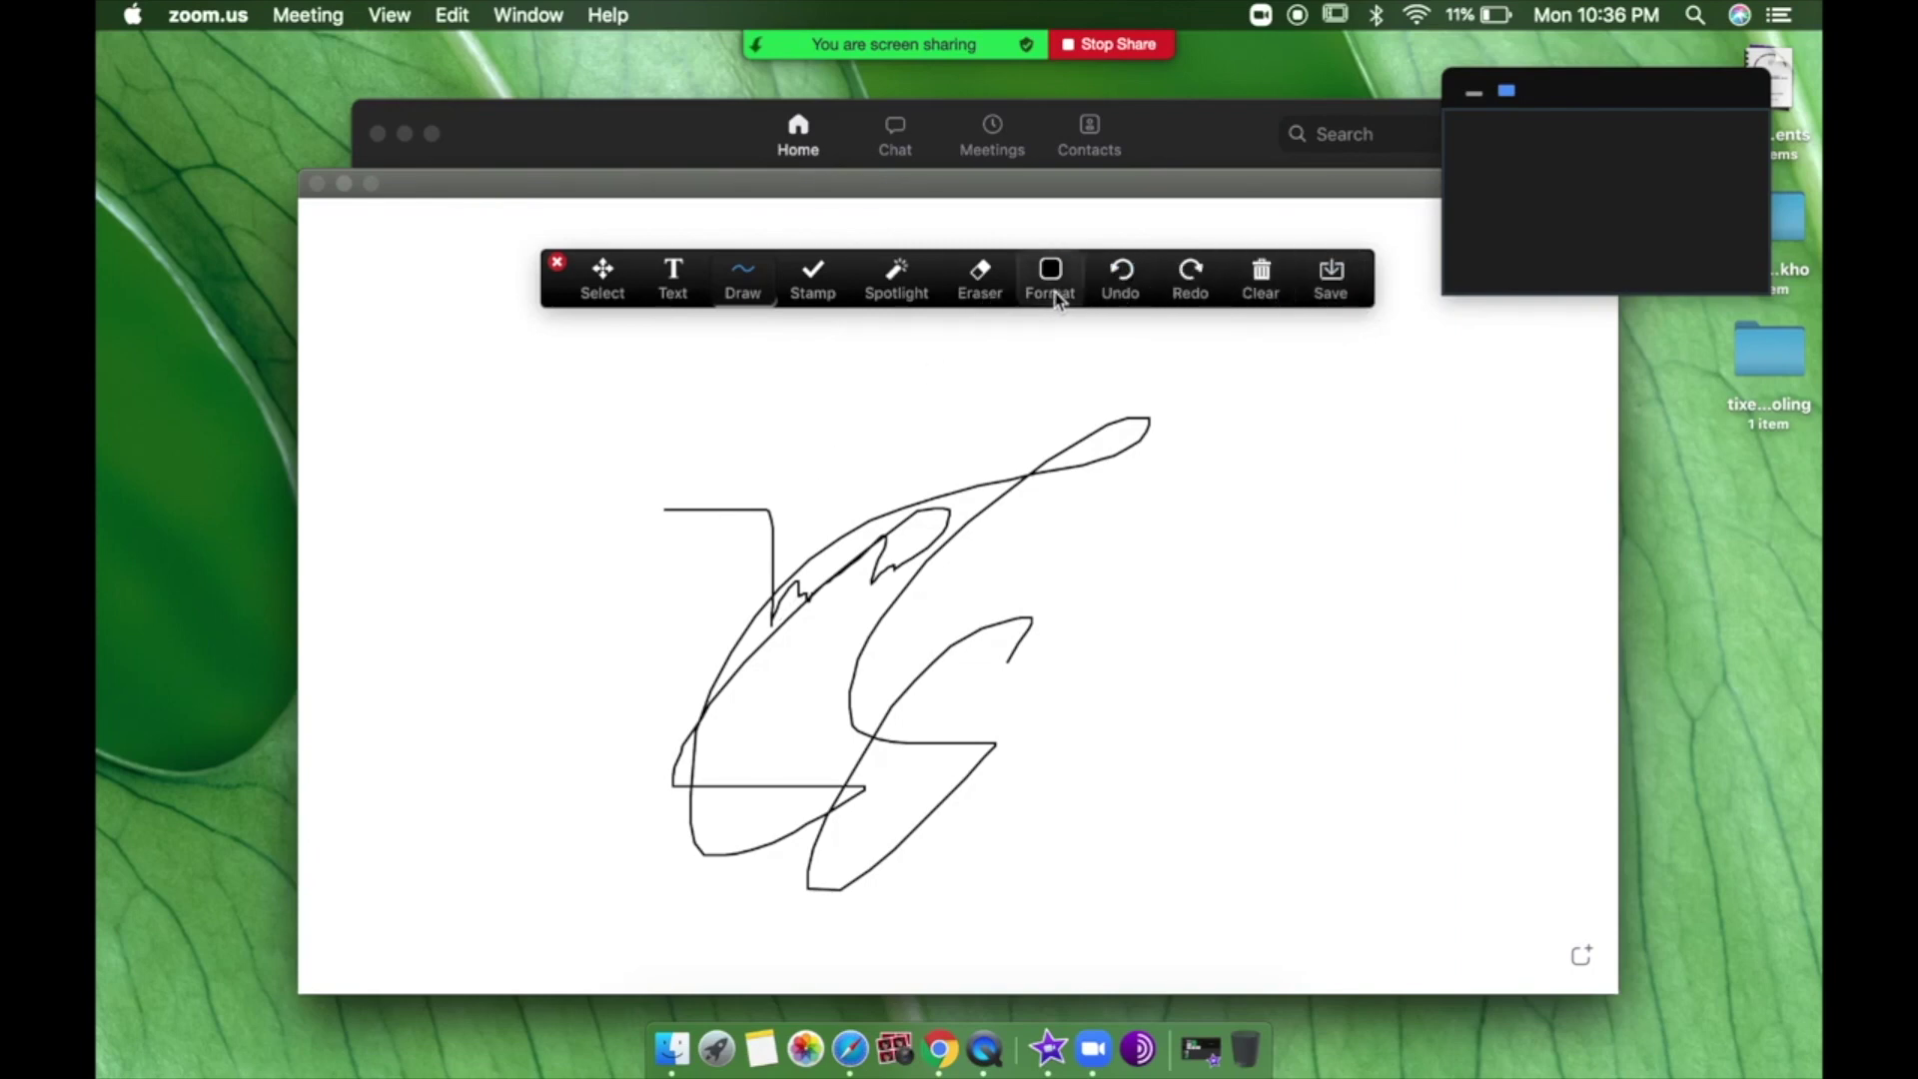
click(693, 298)
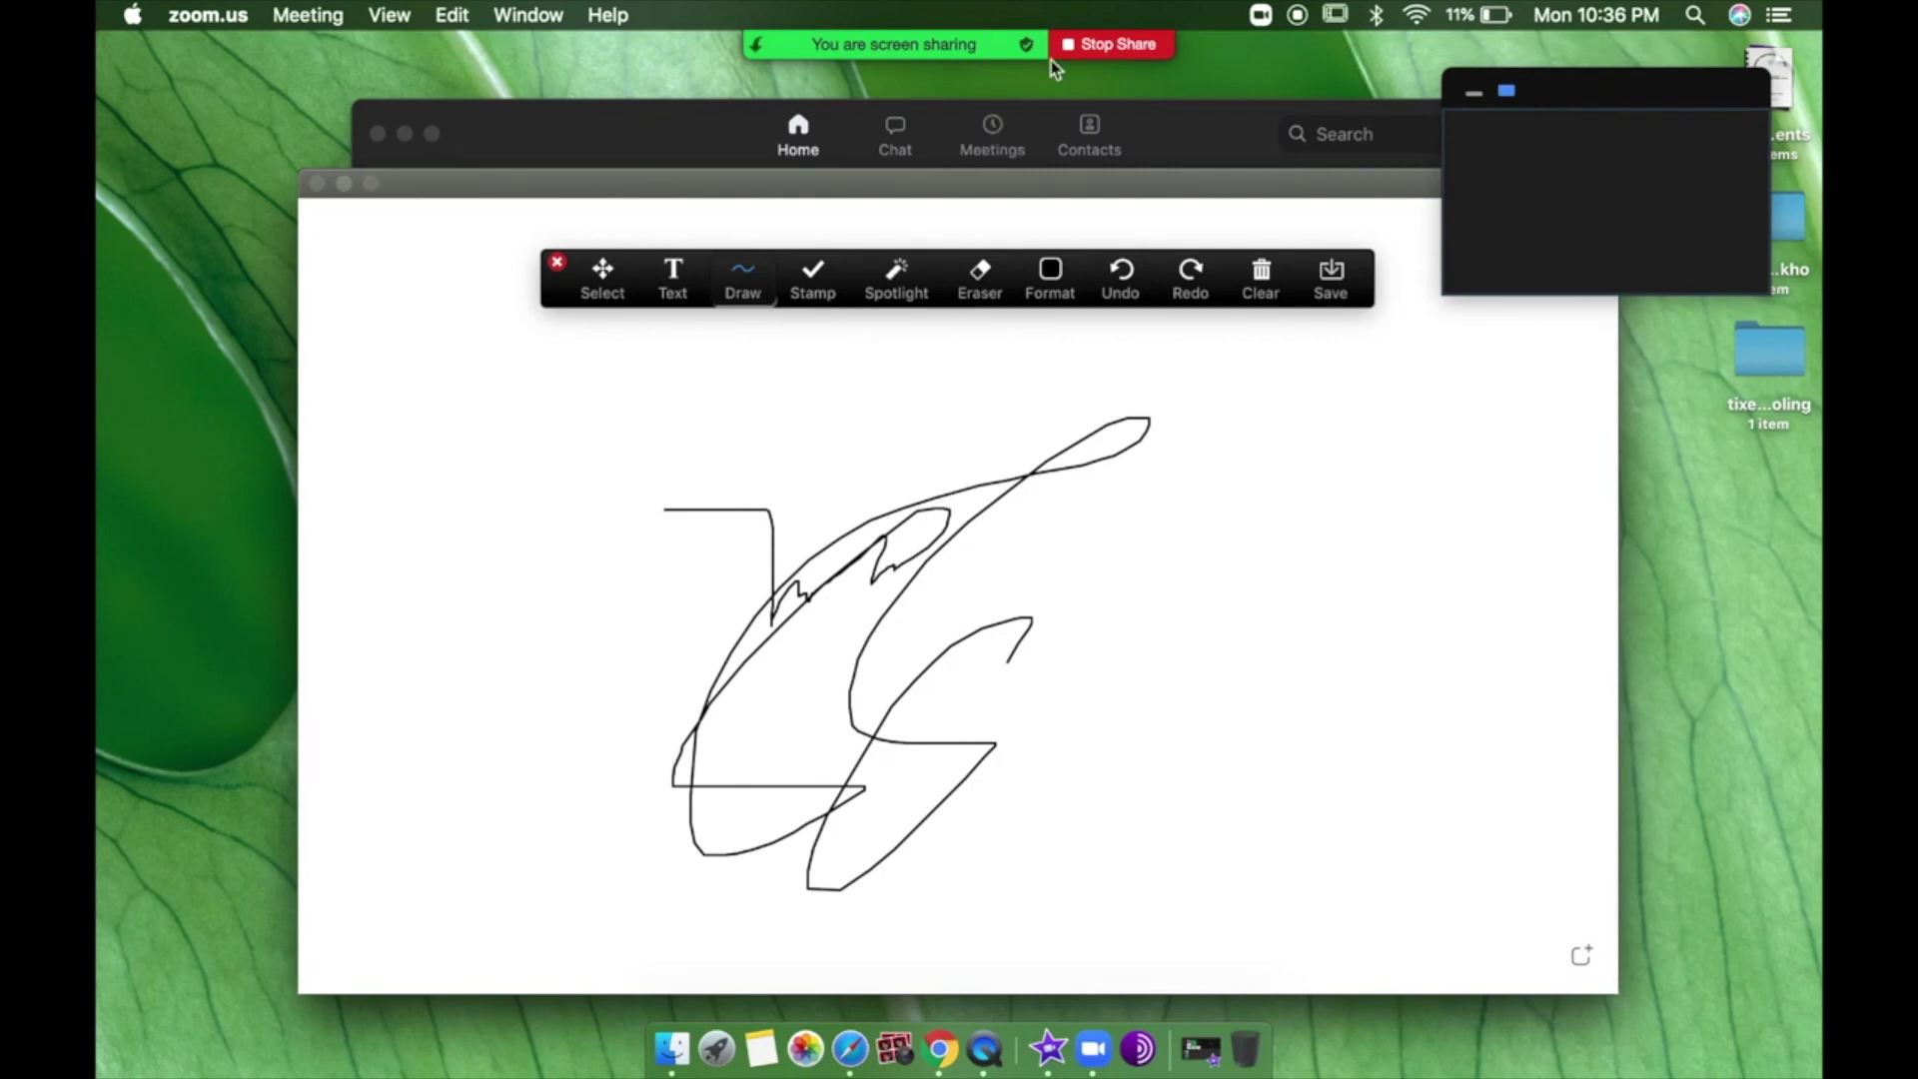
click(1140, 54)
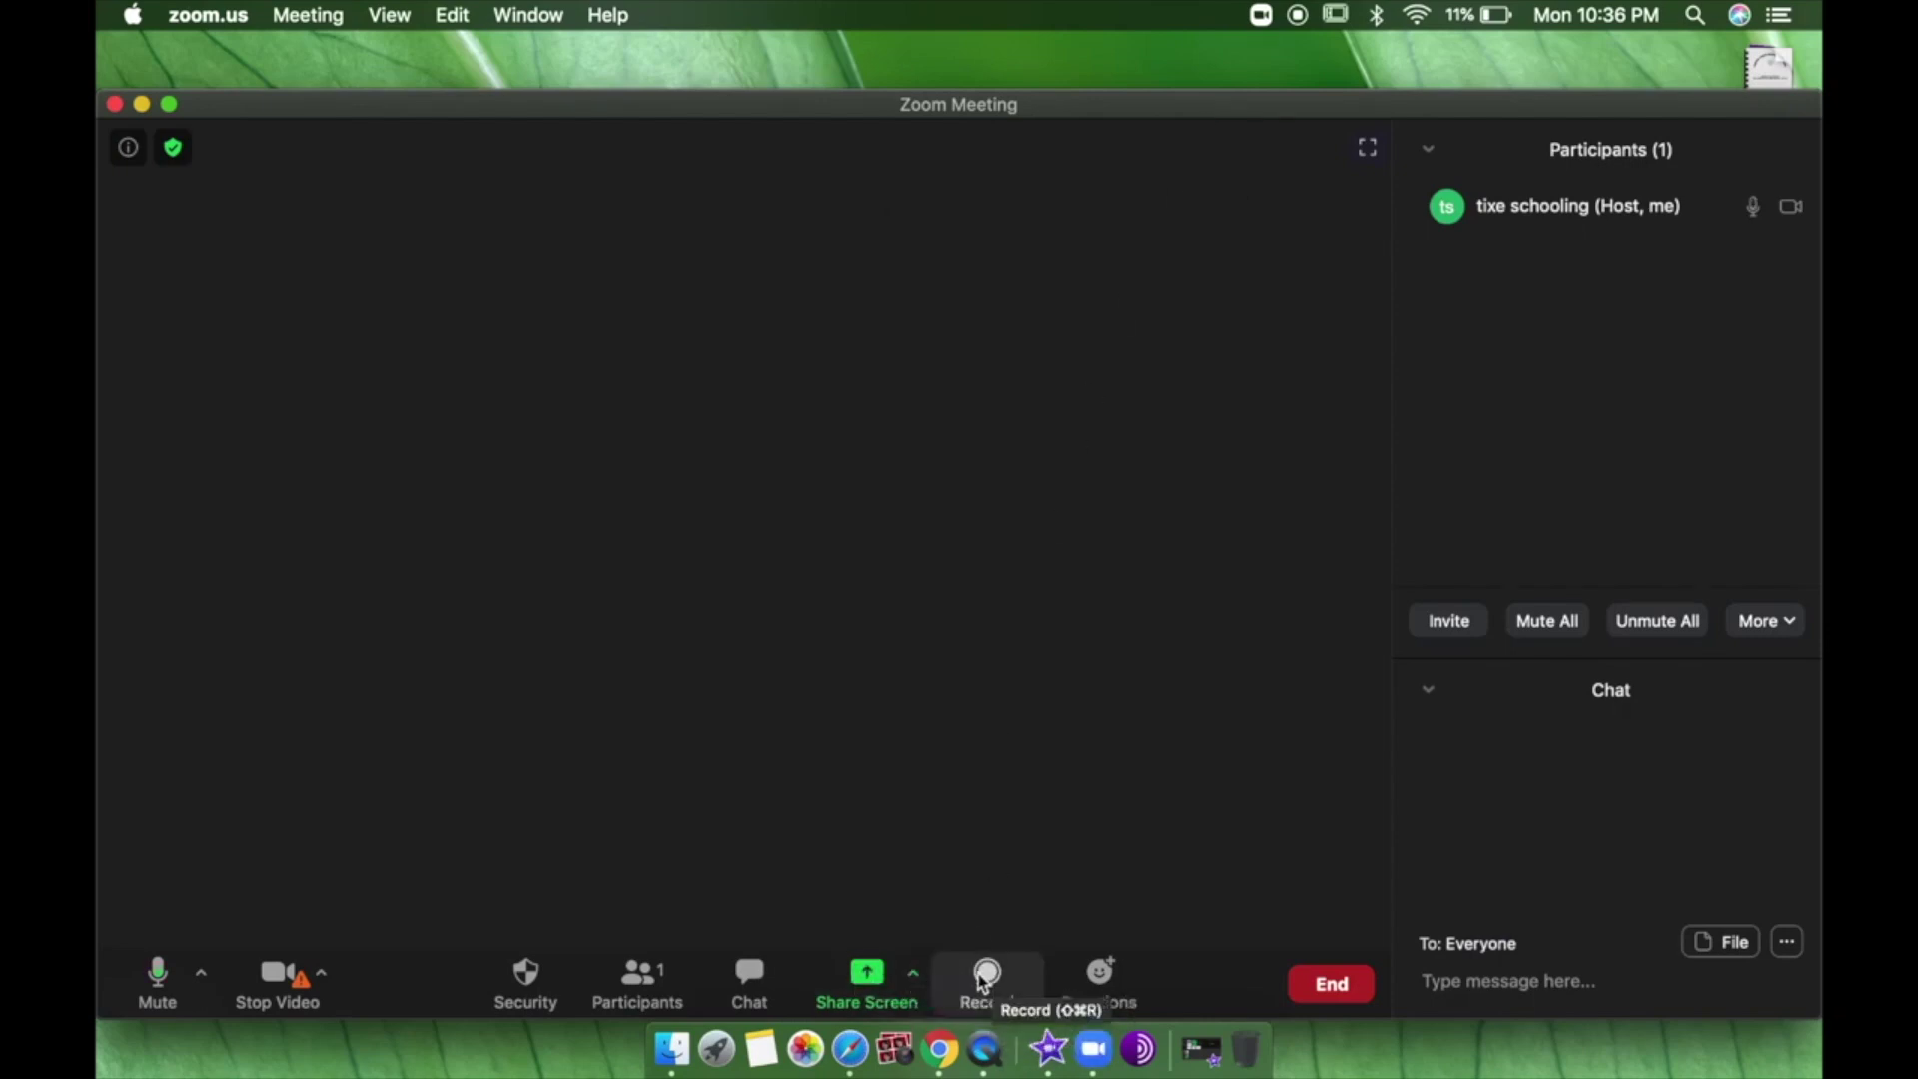
Record a brief stretch of the meeting locally, then stop the recording.
click(927, 976)
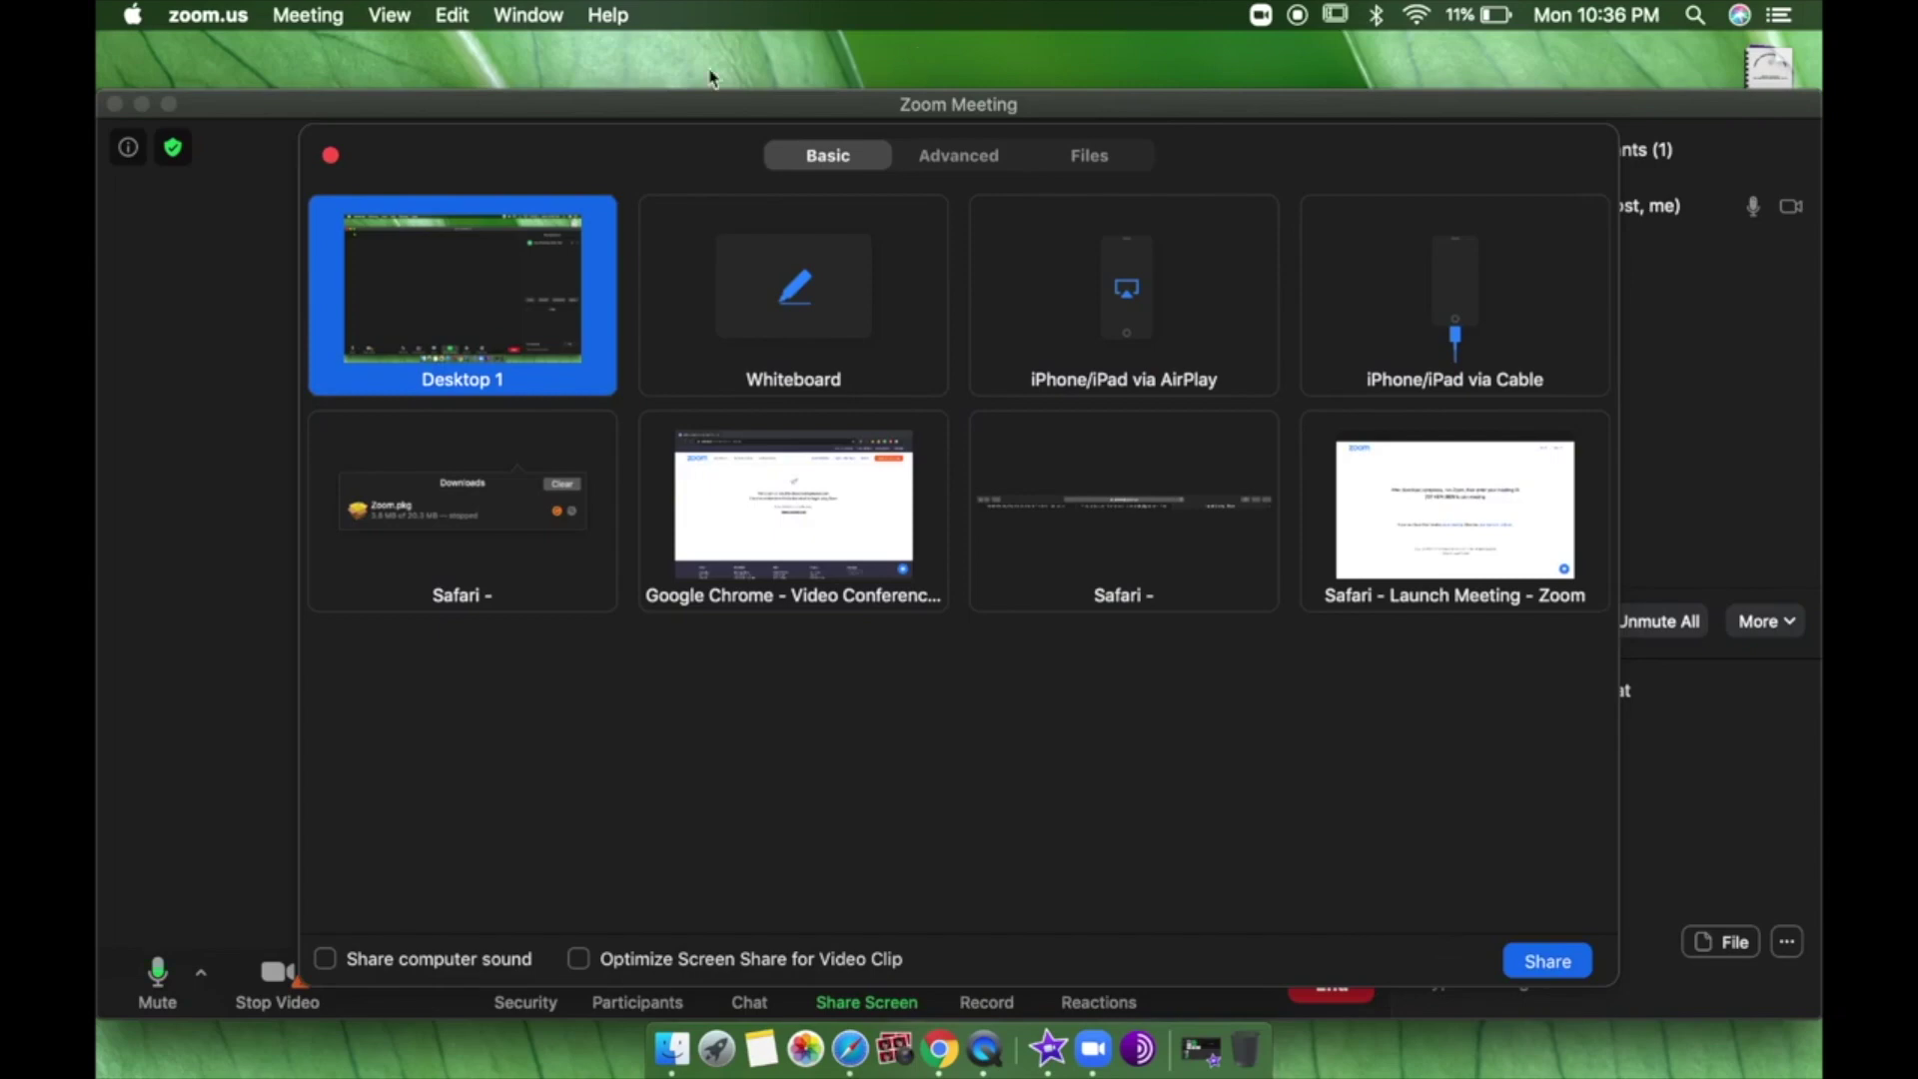
click(333, 157)
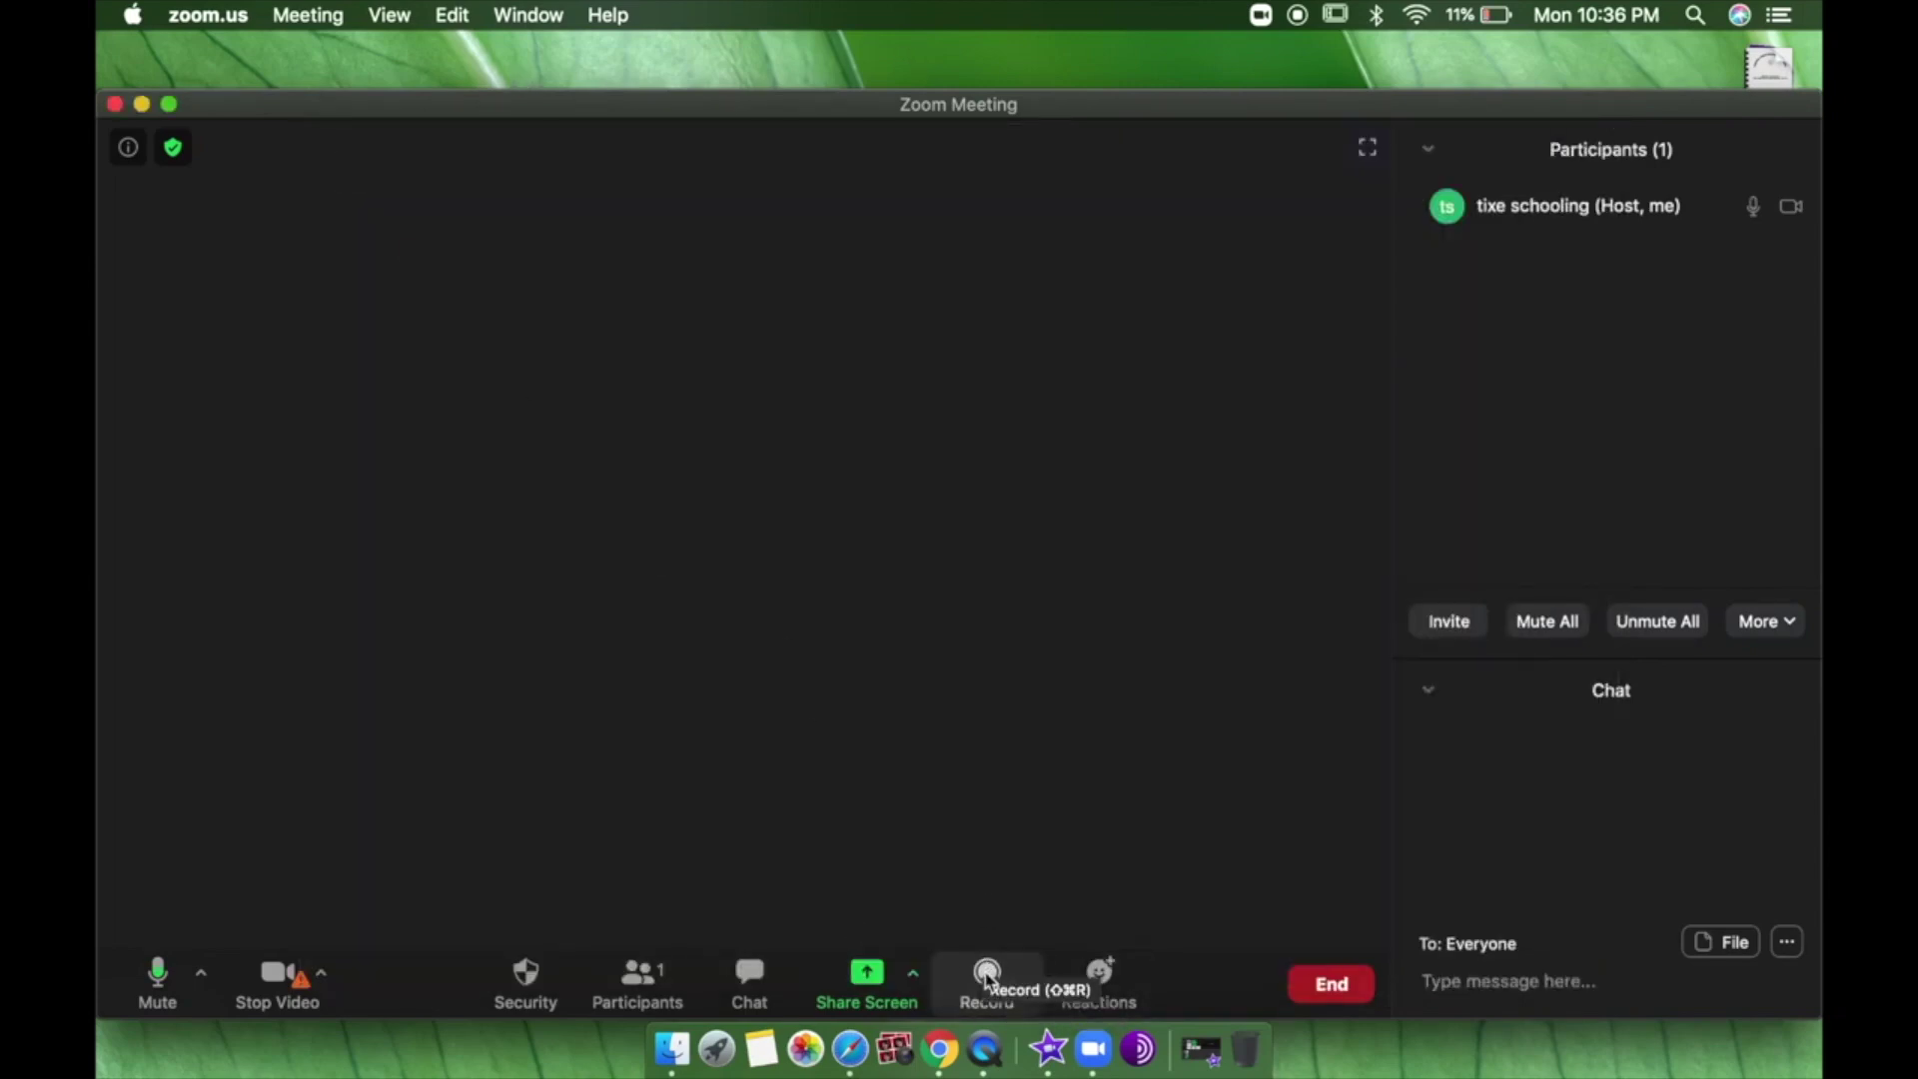
click(1012, 989)
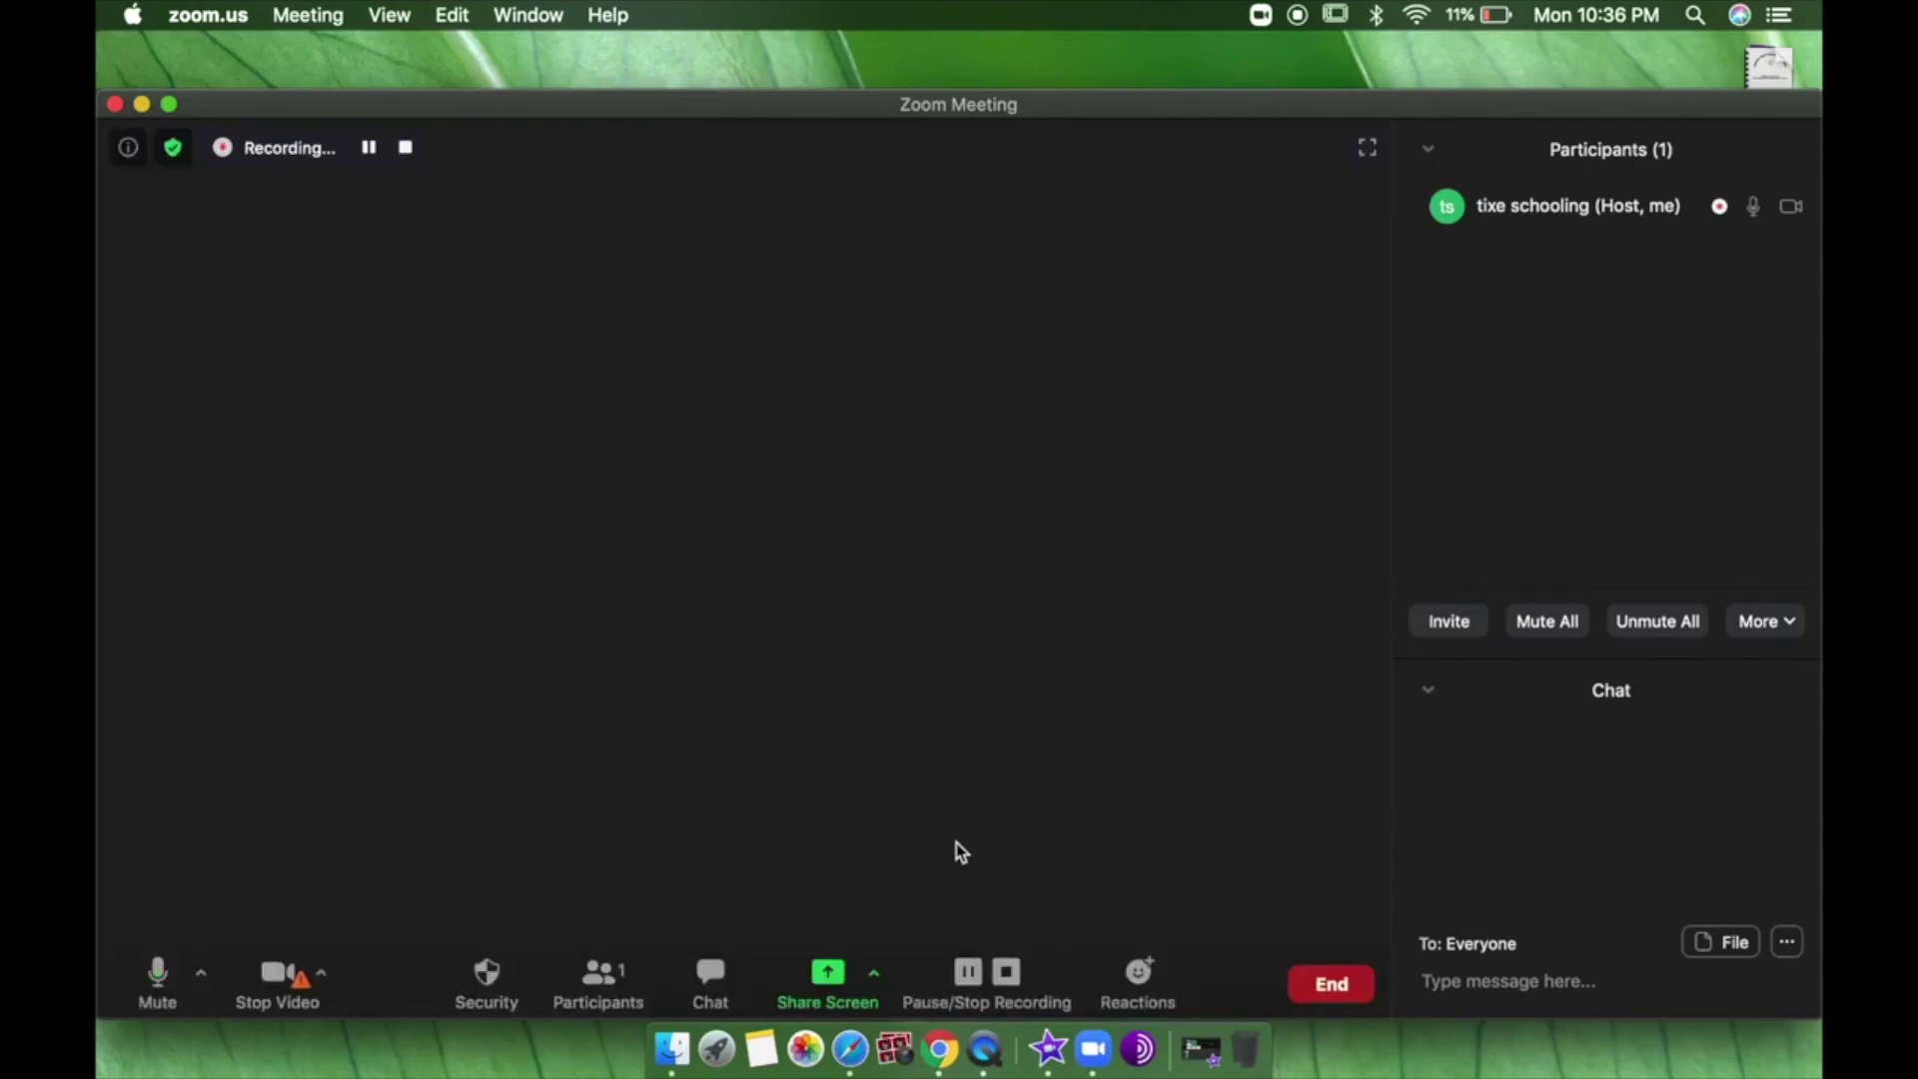
click(1008, 974)
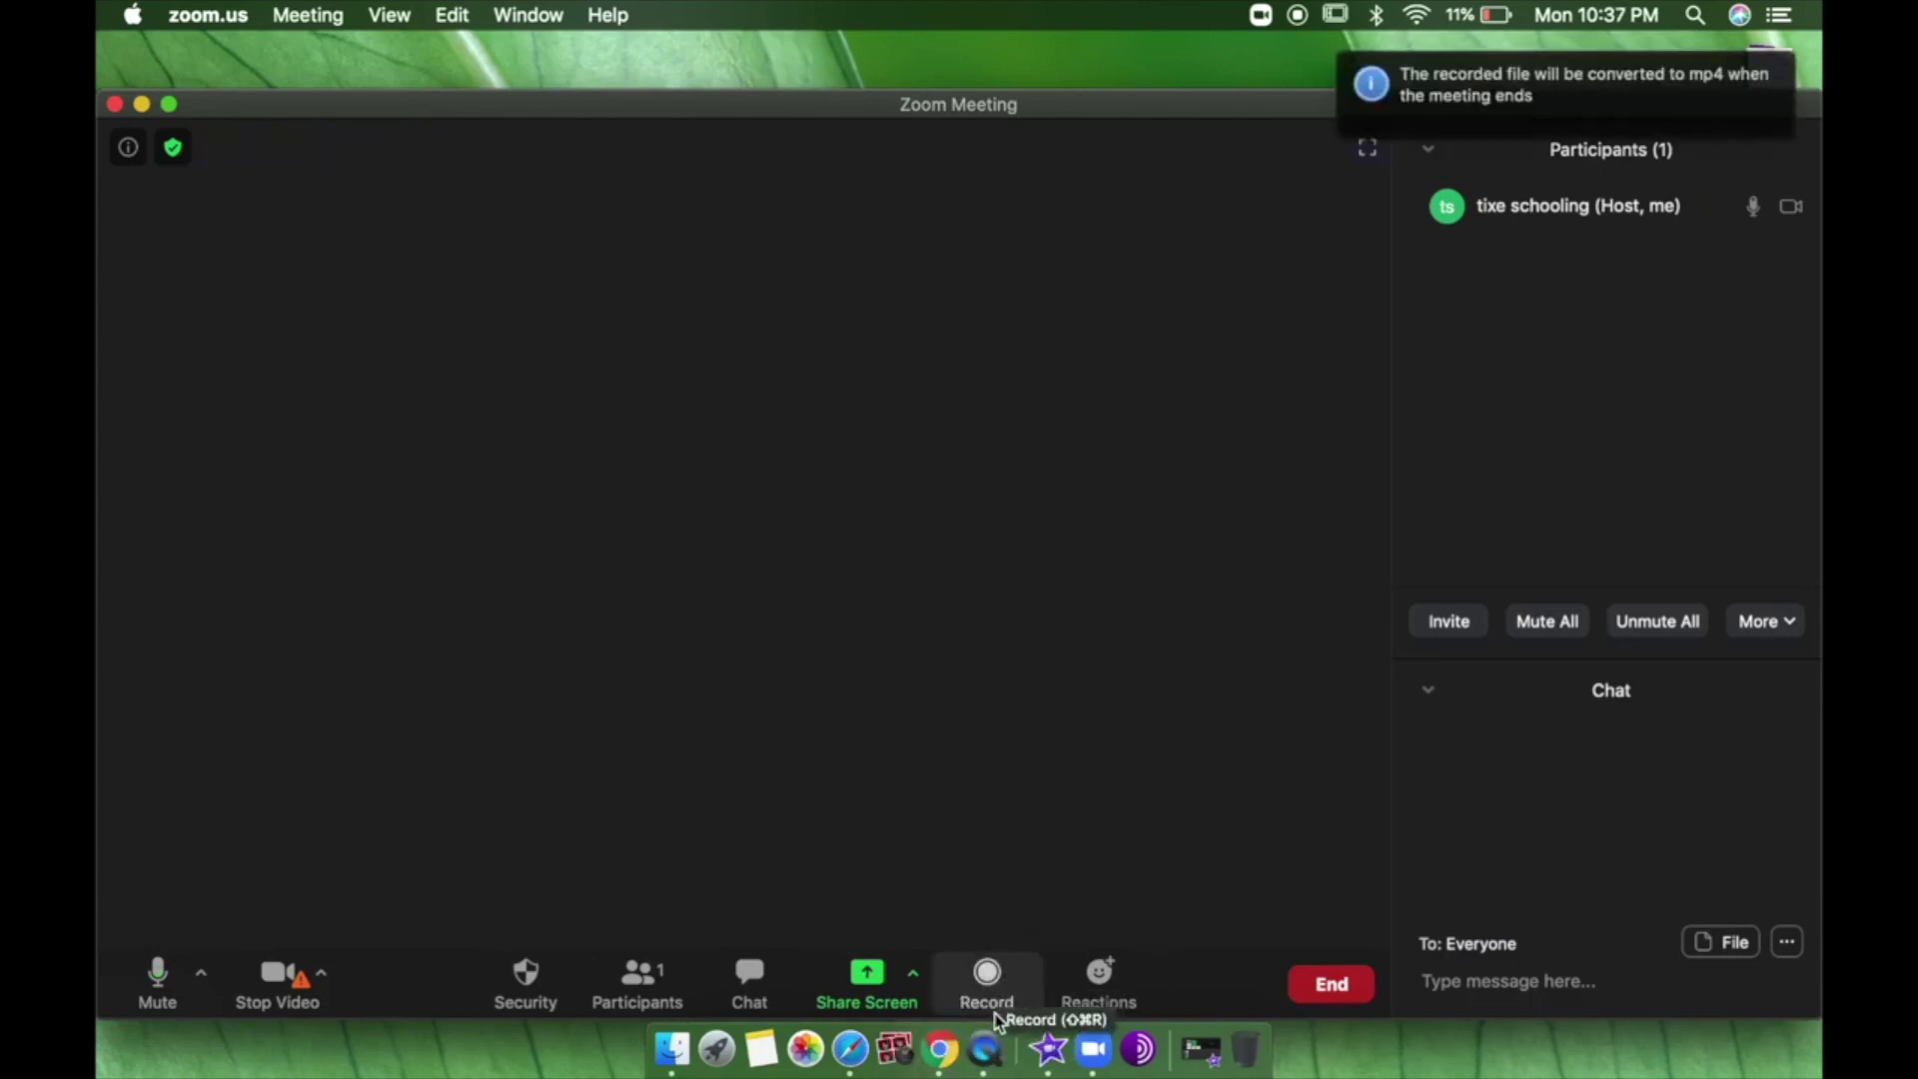
Send a thumbs-up reaction followed by a clapping reaction.
click(1126, 992)
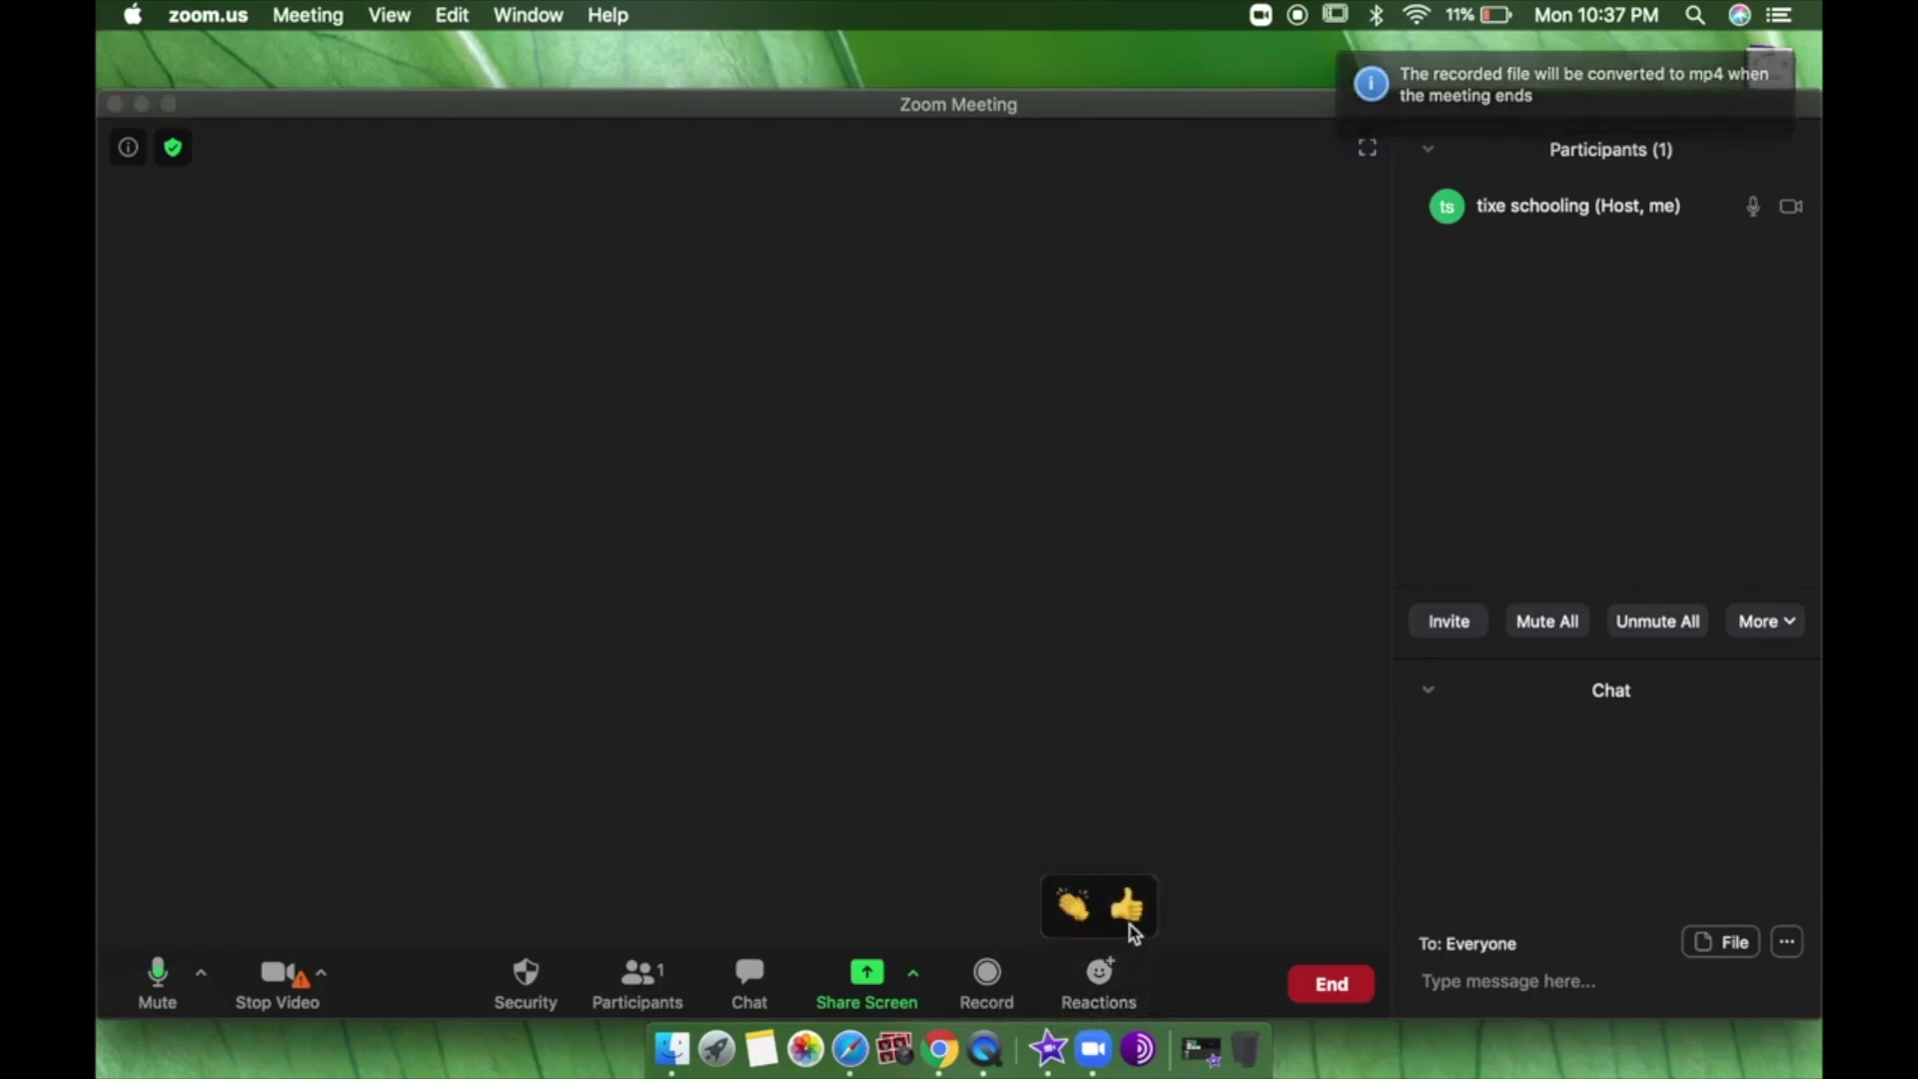
click(1129, 911)
click(1104, 979)
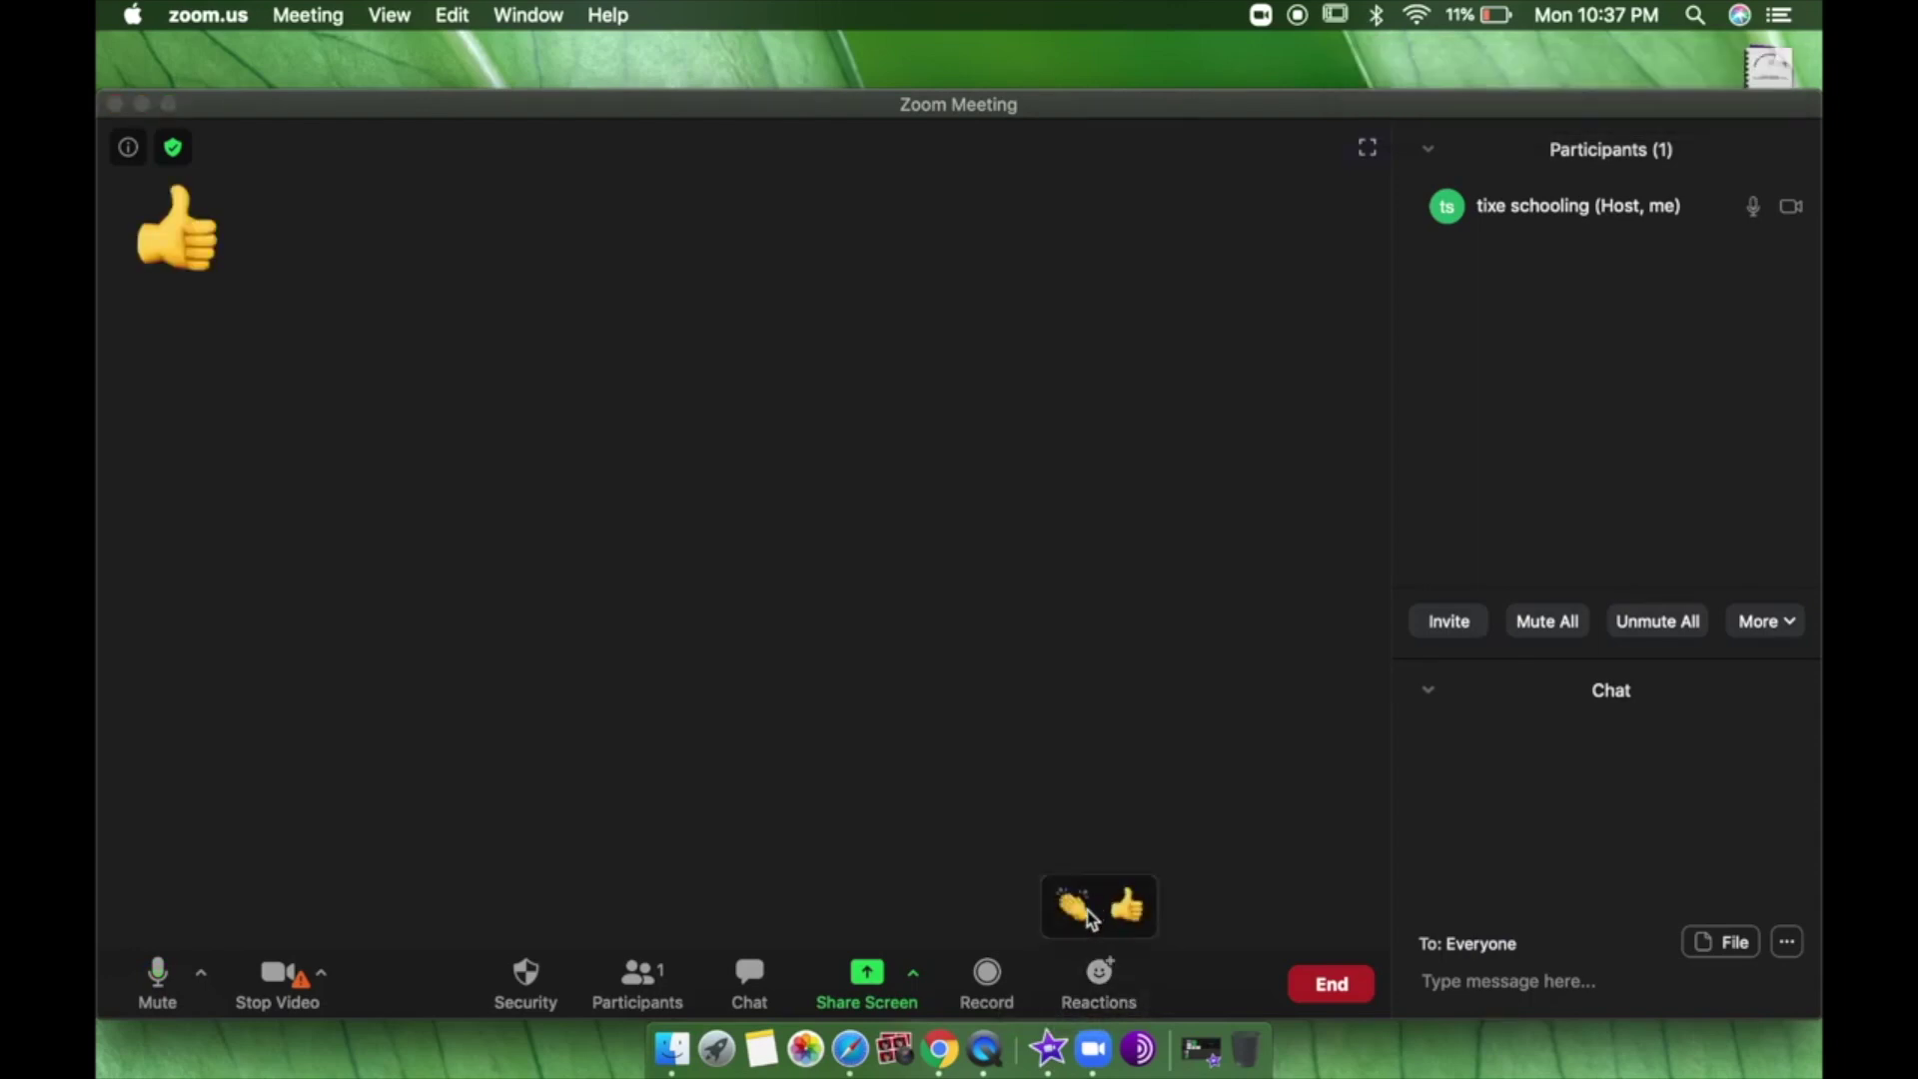
click(1084, 911)
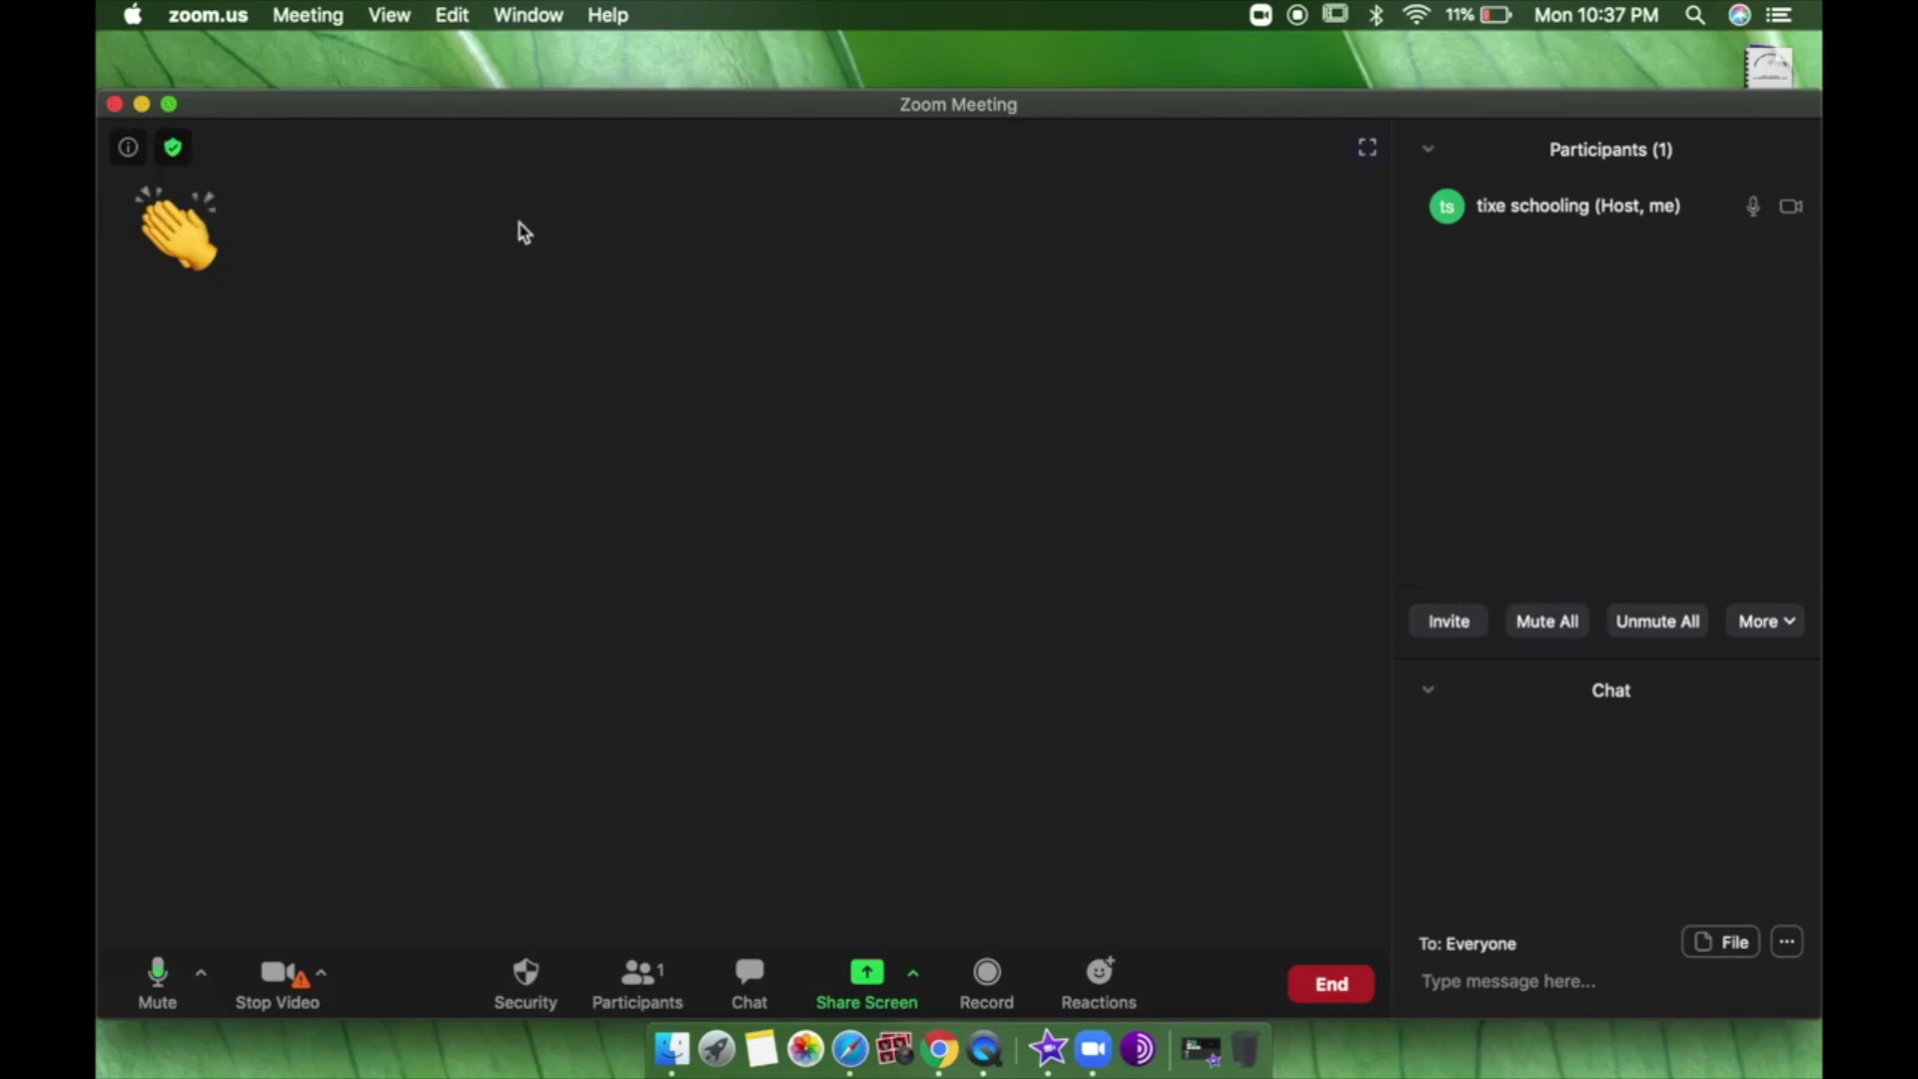
End the meeting for all participants after dismissing the first end prompt.
click(114, 105)
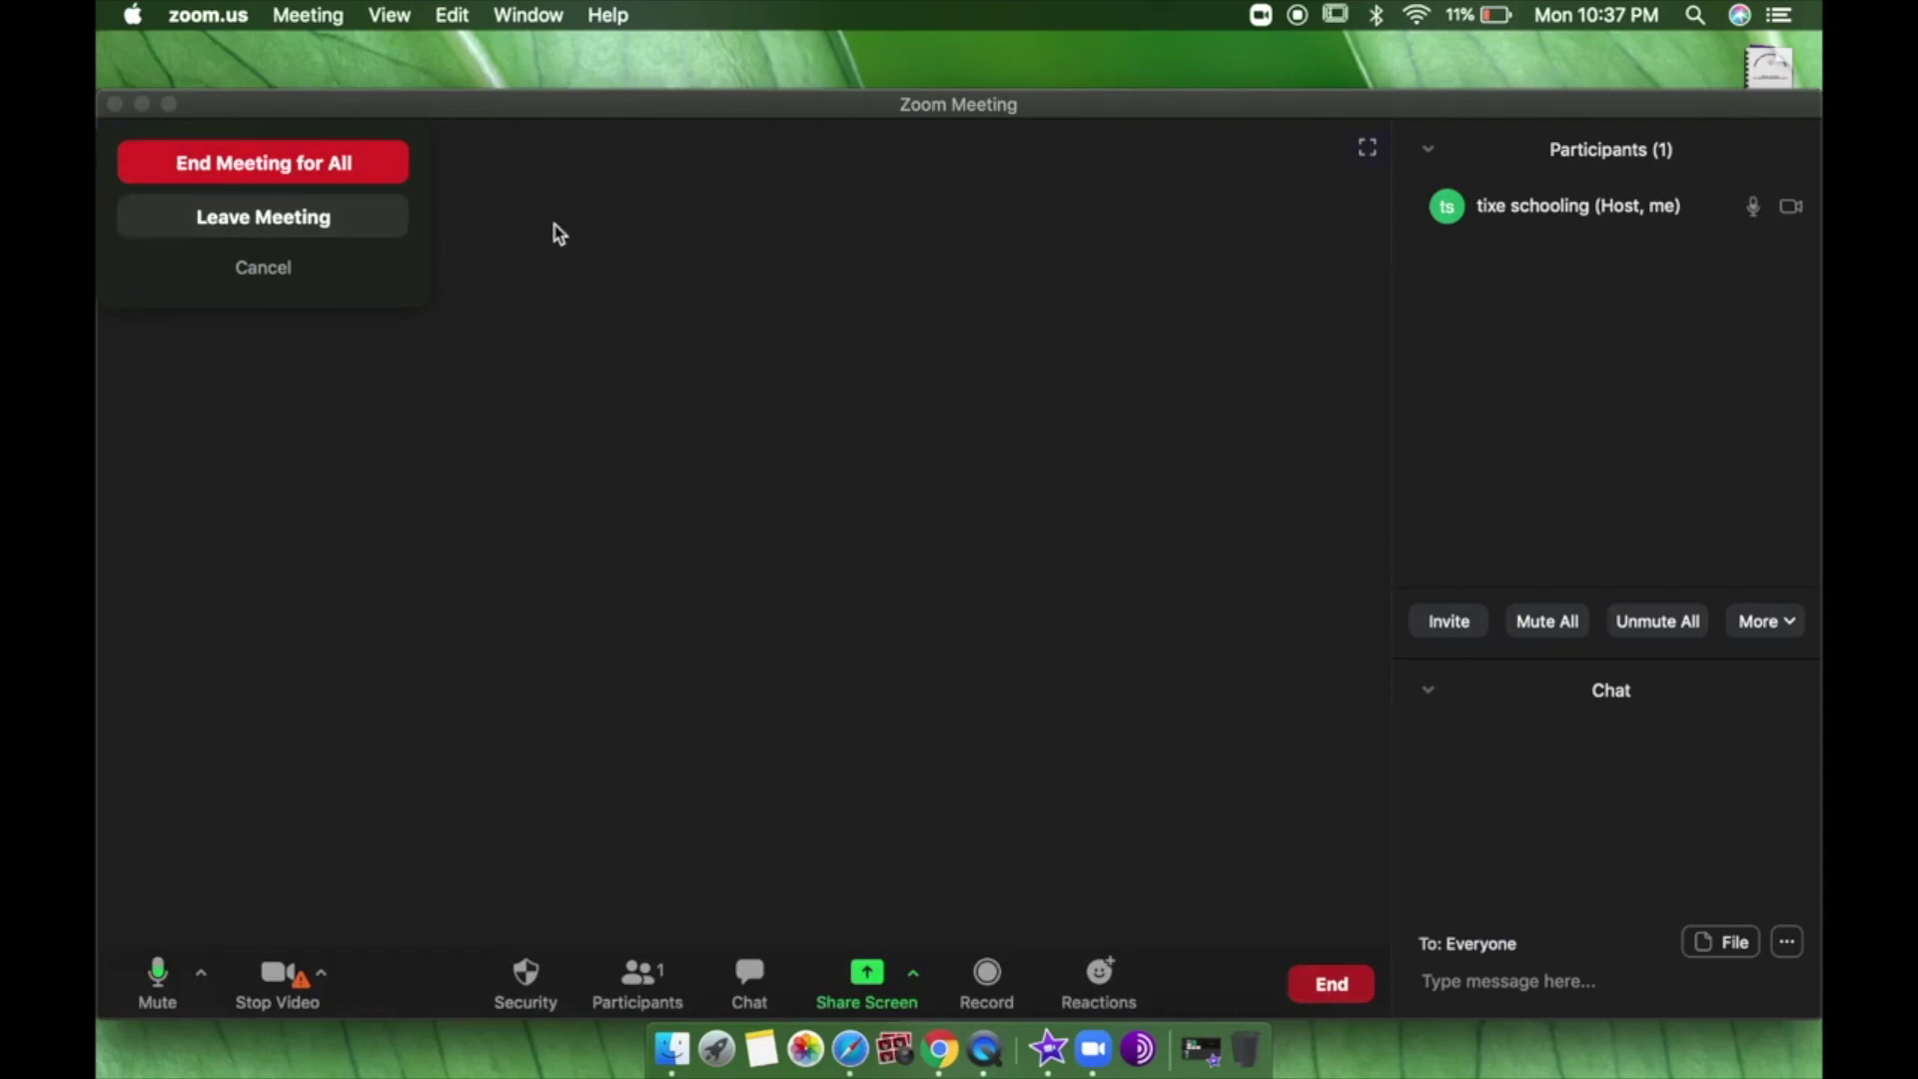
key(Escape)
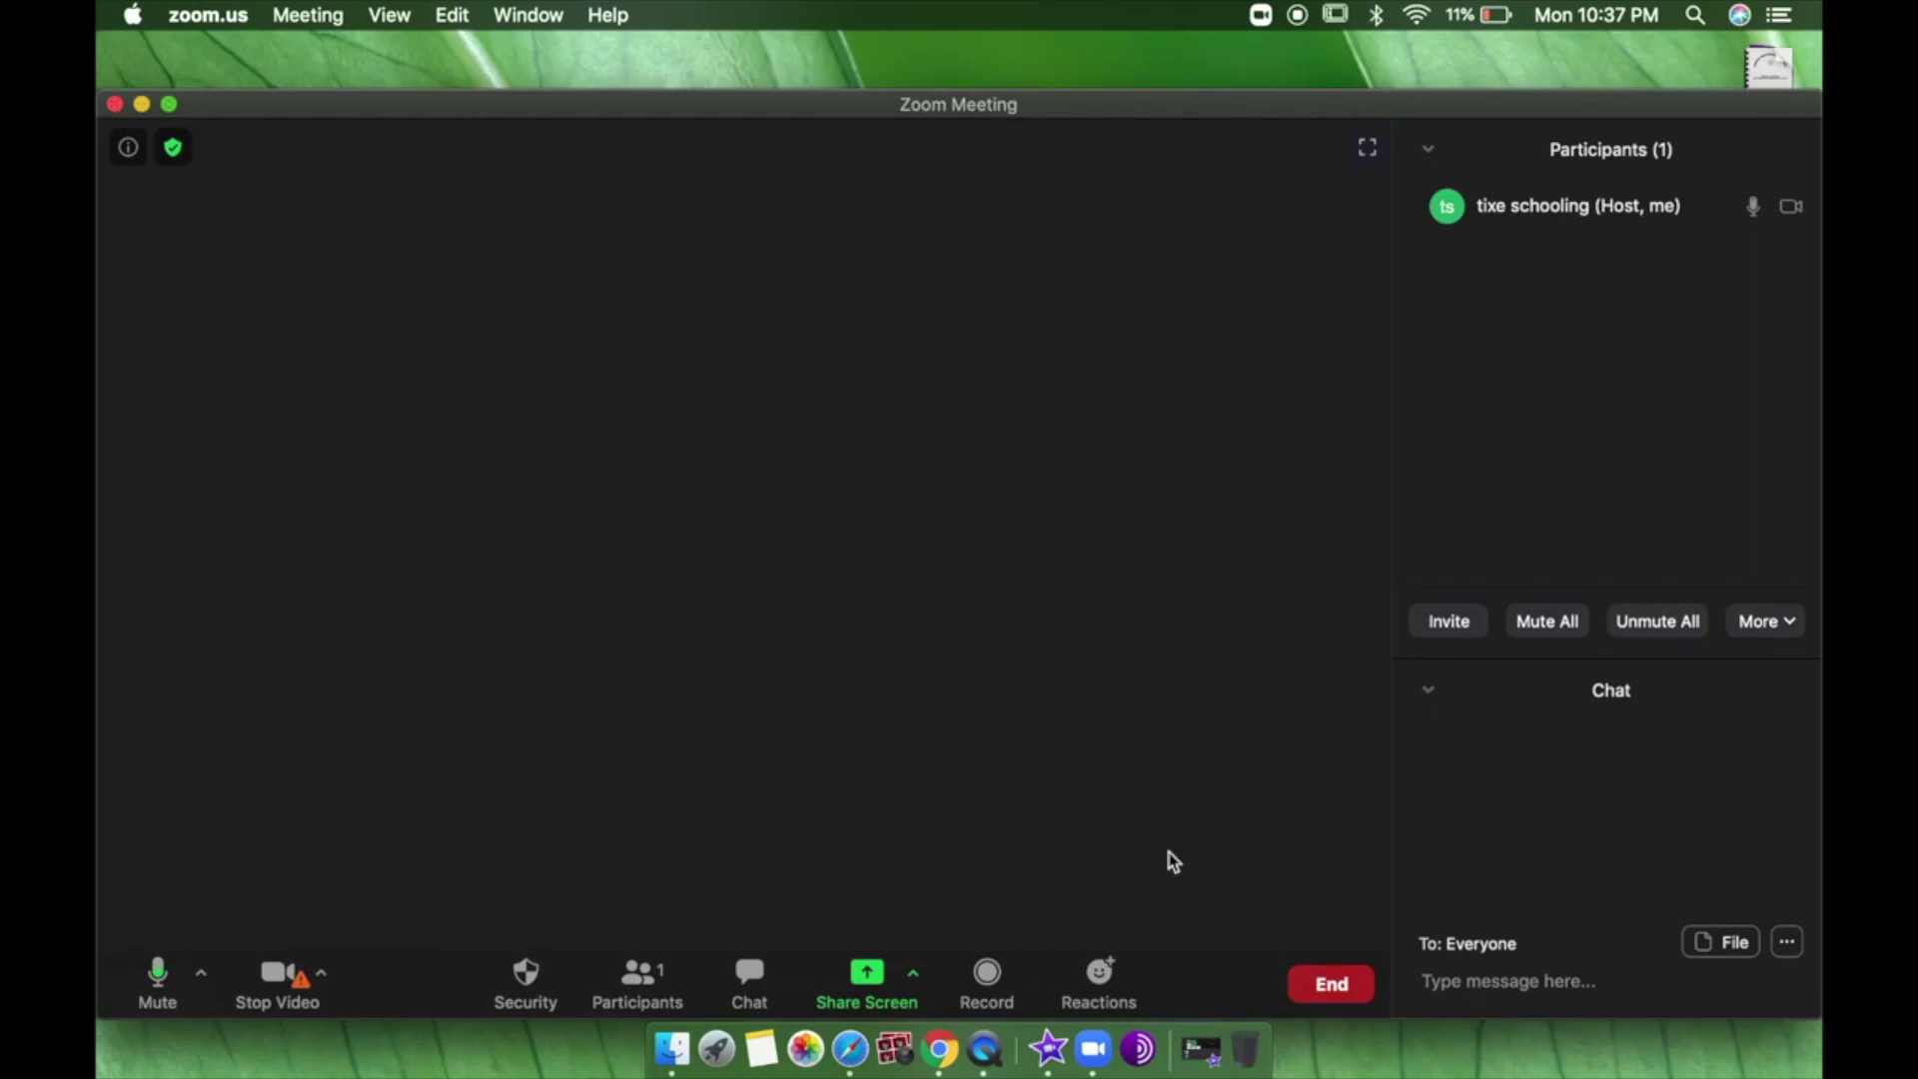
click(1341, 990)
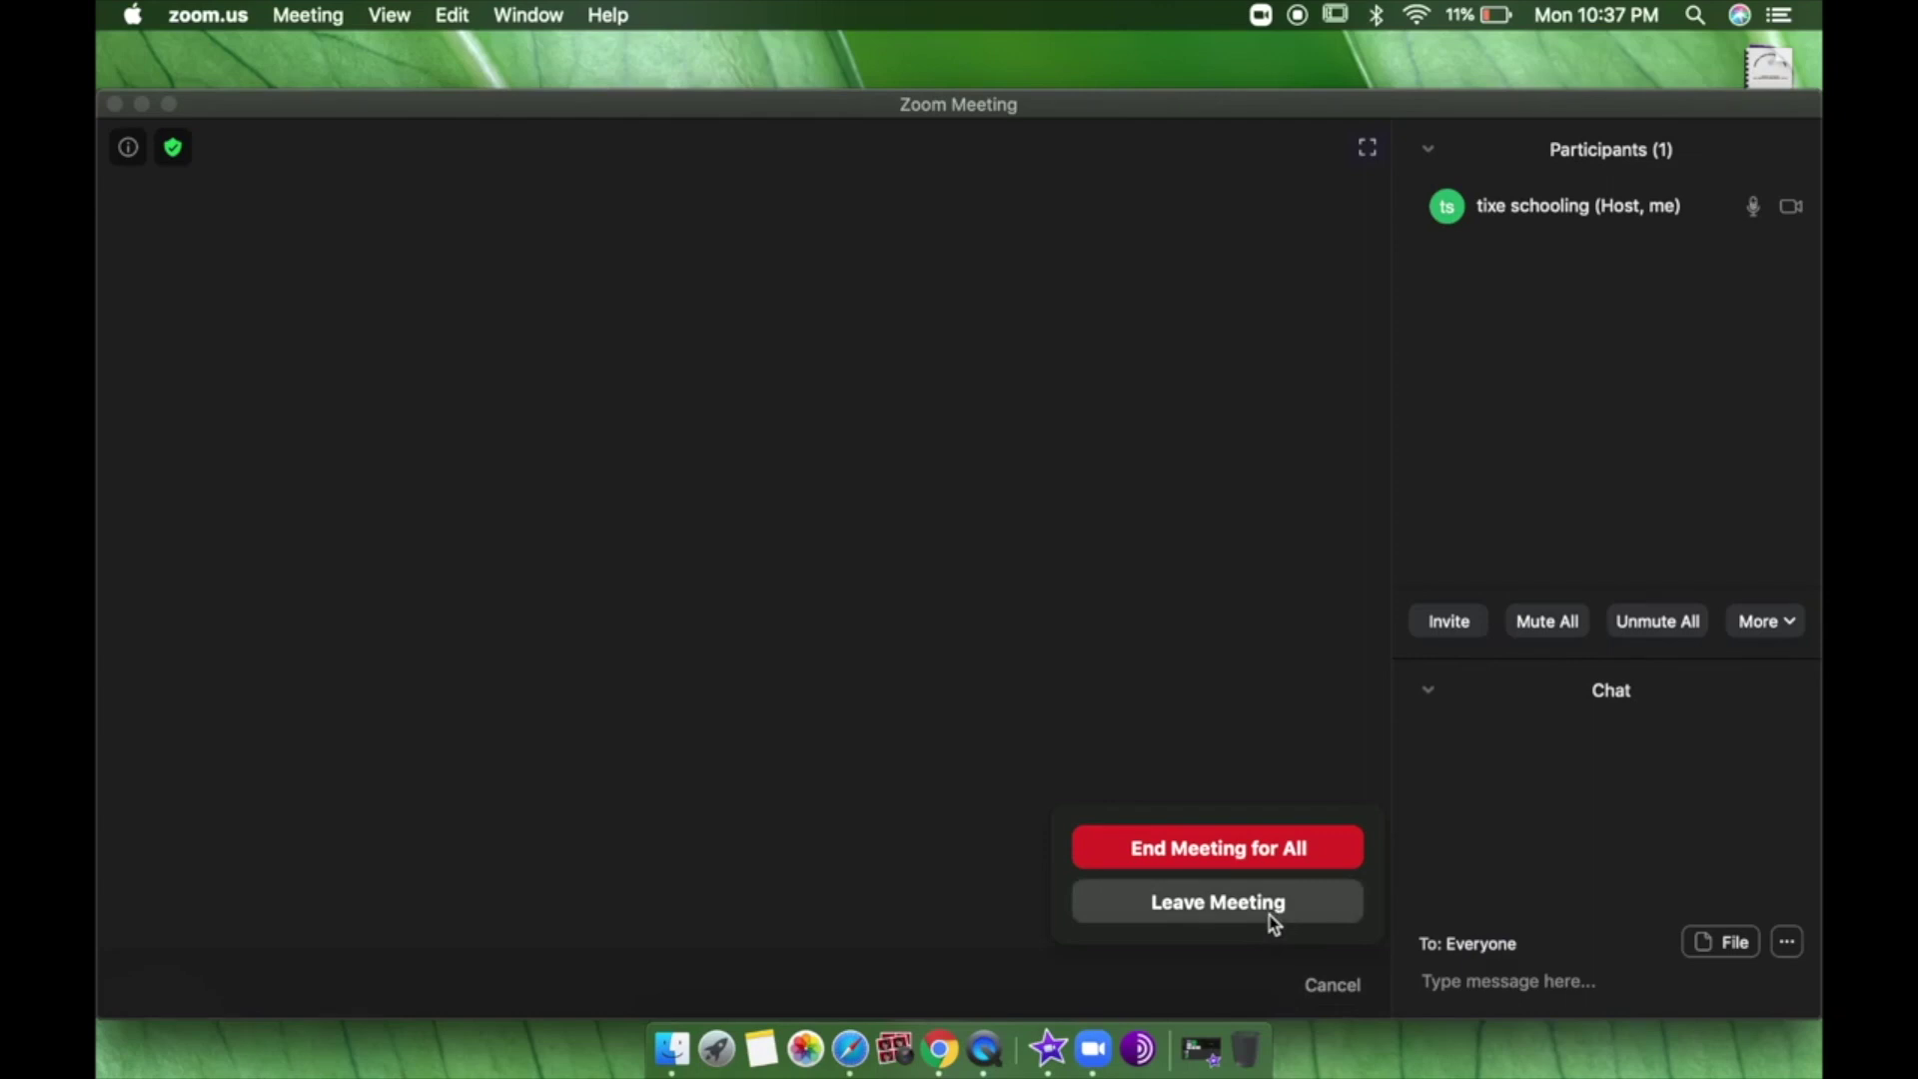
click(1273, 853)
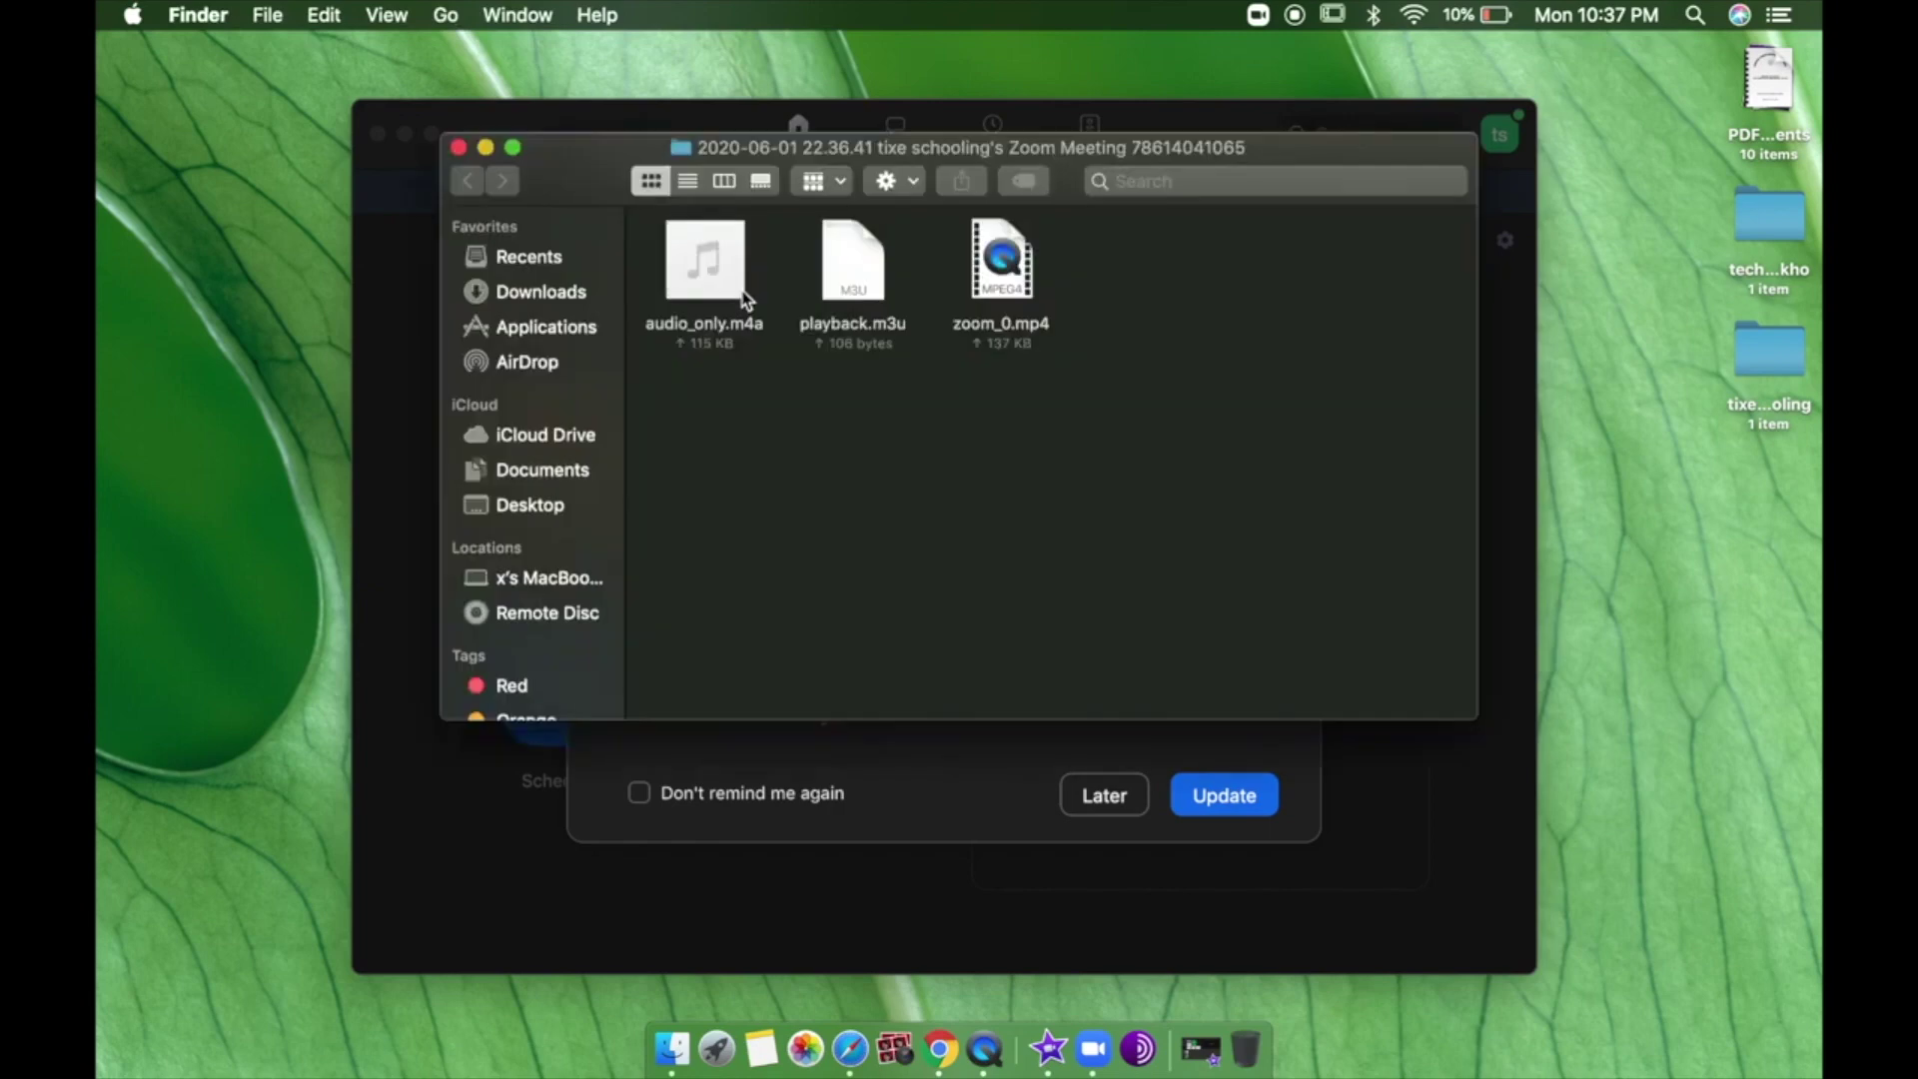
Select zoom_0.mp4 in the meeting recording folder.
click(1032, 288)
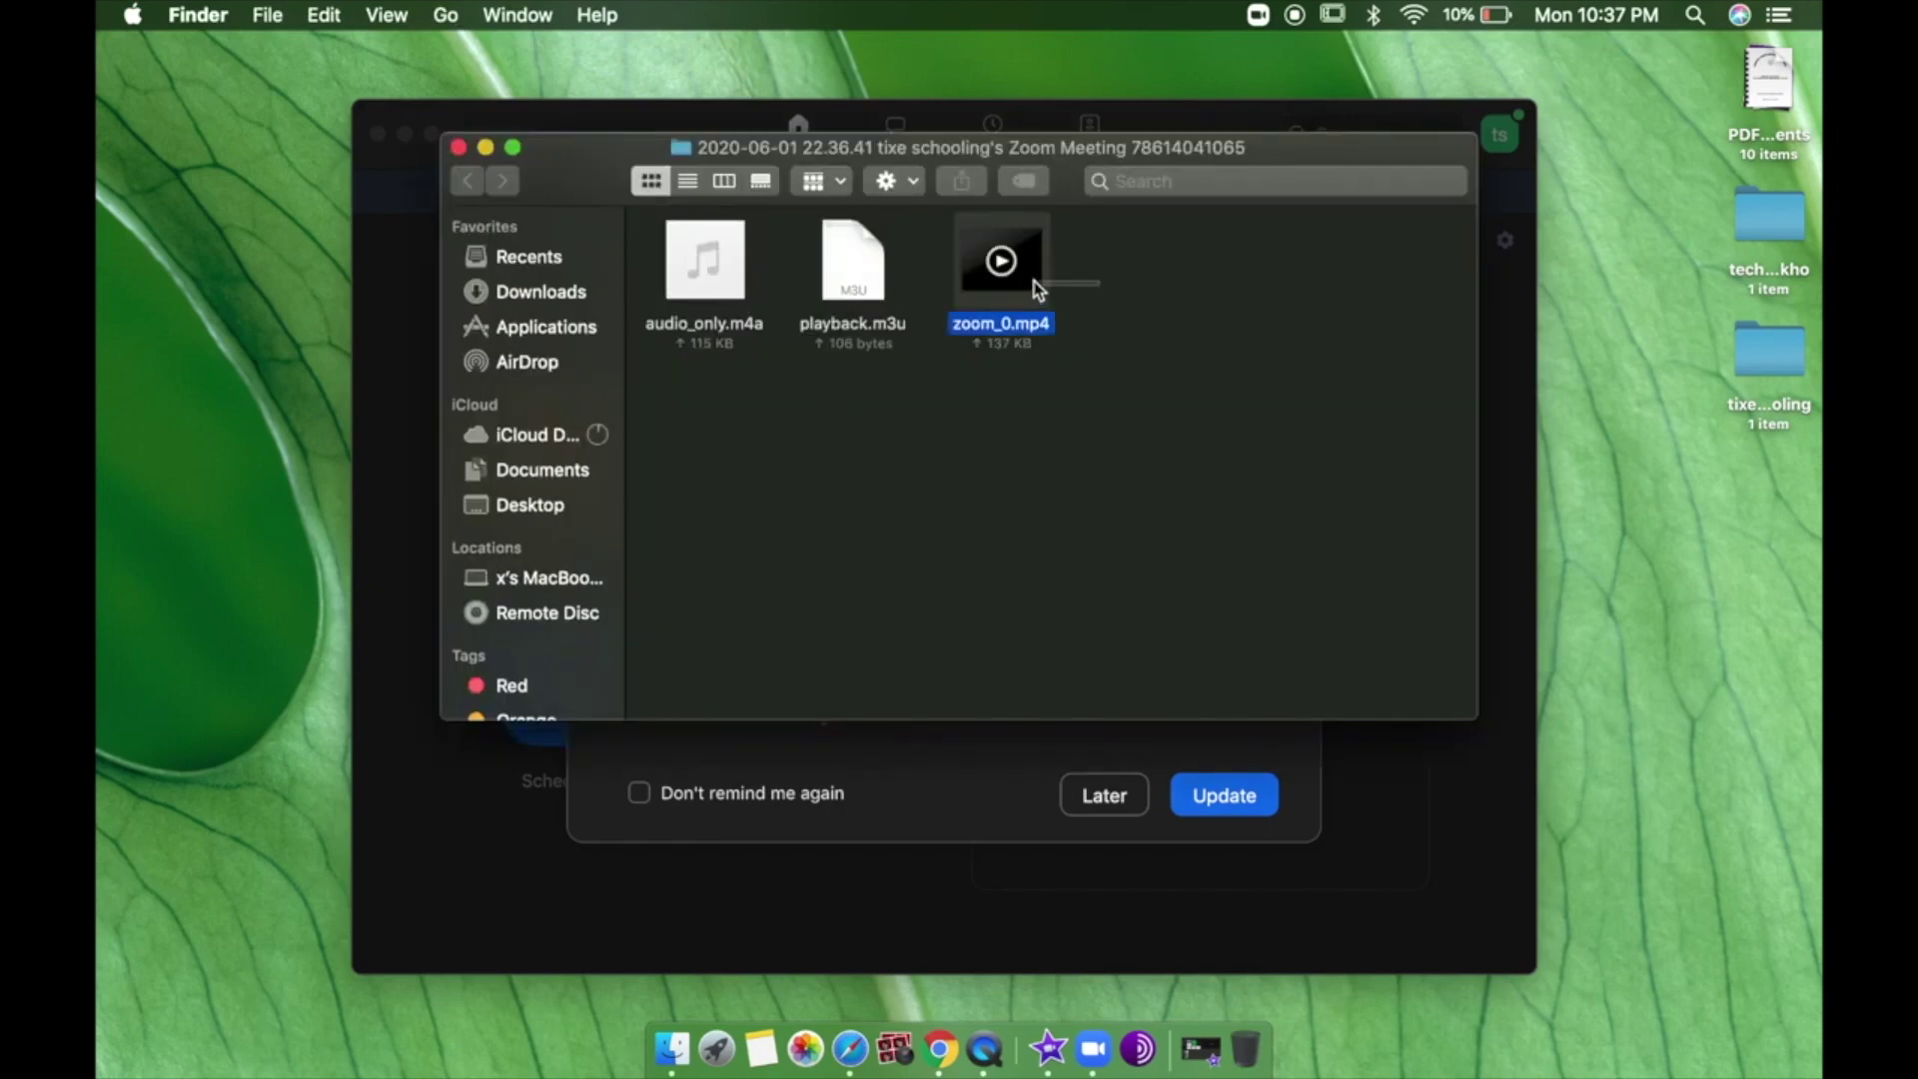